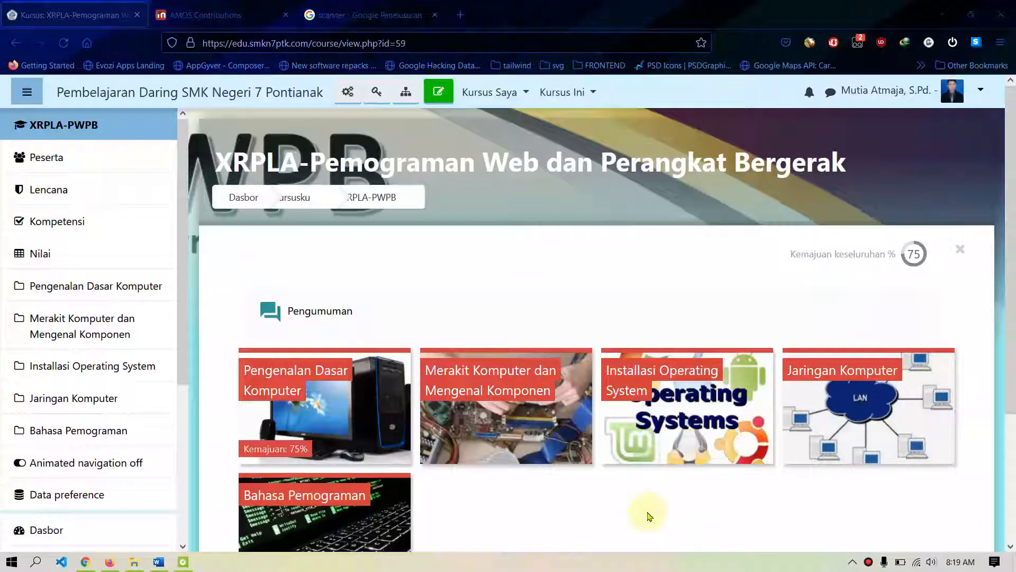
# Step: Open the Pengenalan Dasar Komputer topic and examine its activities and the Hardware Komputer label
pyautogui.scroll(-2, 649, 515)
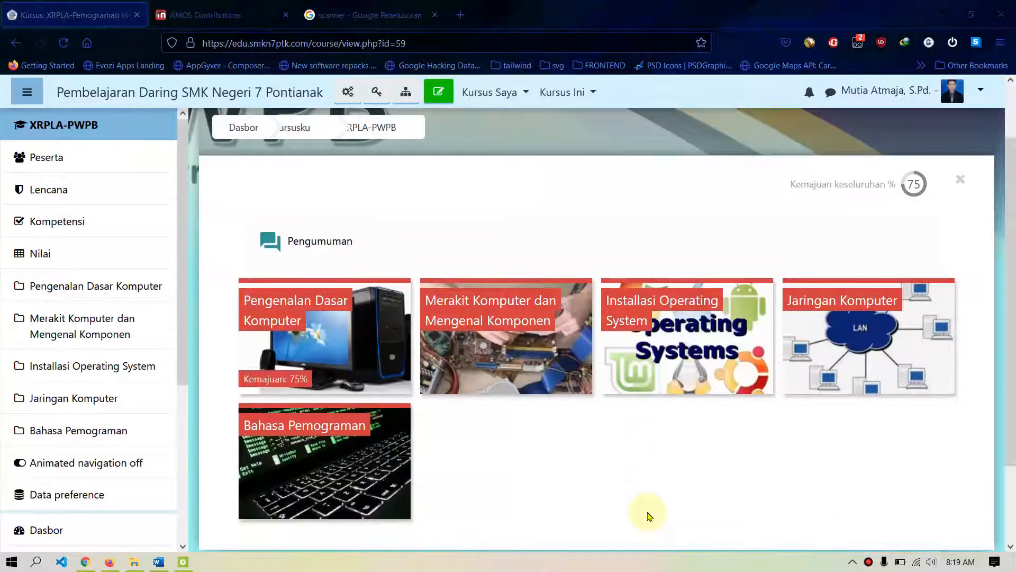
pyautogui.click(334, 318)
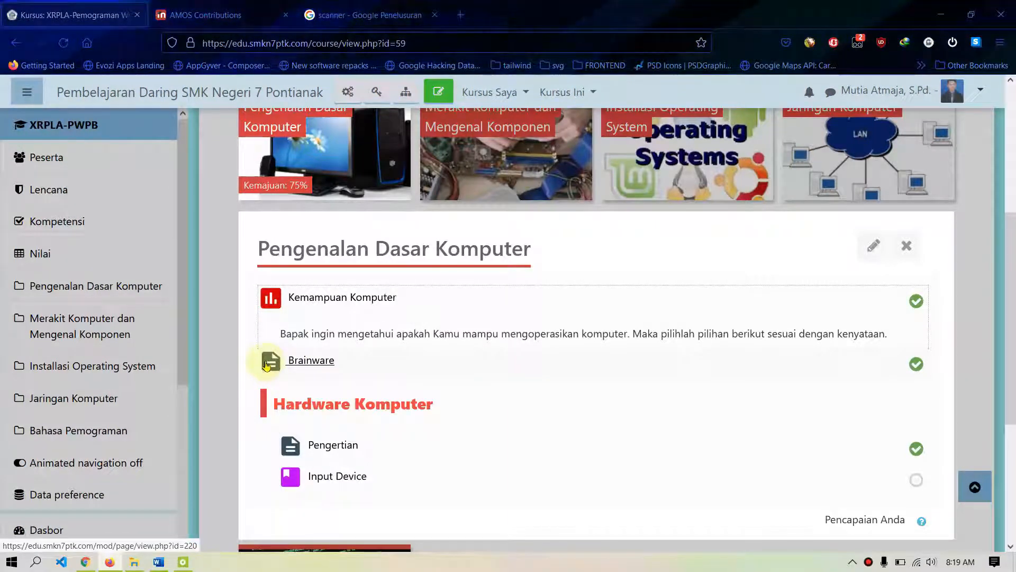
pyautogui.scroll(-3, 270, 364)
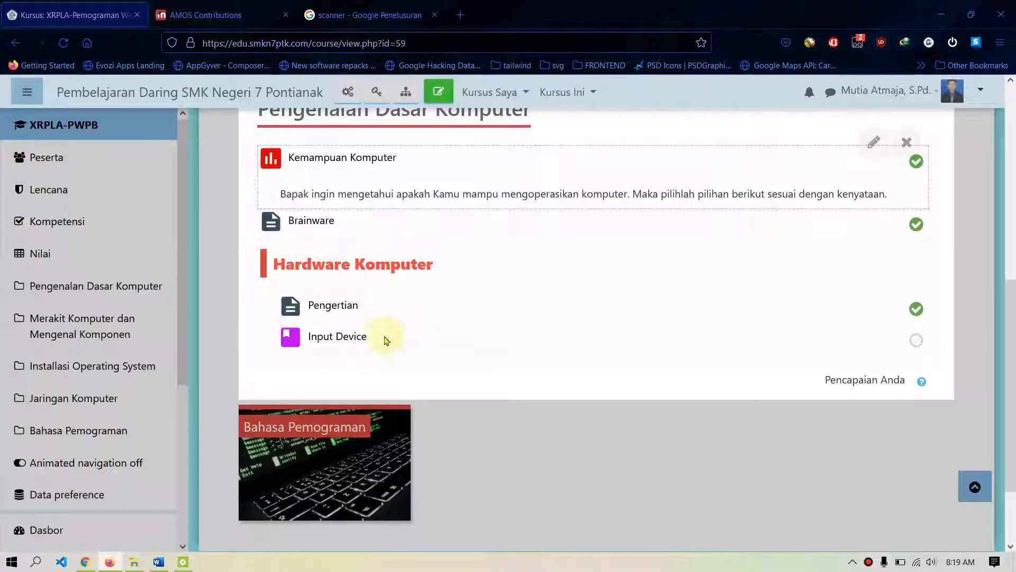
pyautogui.moveTo(274, 268); pyautogui.dragTo(477, 273)
pyautogui.click(485, 265)
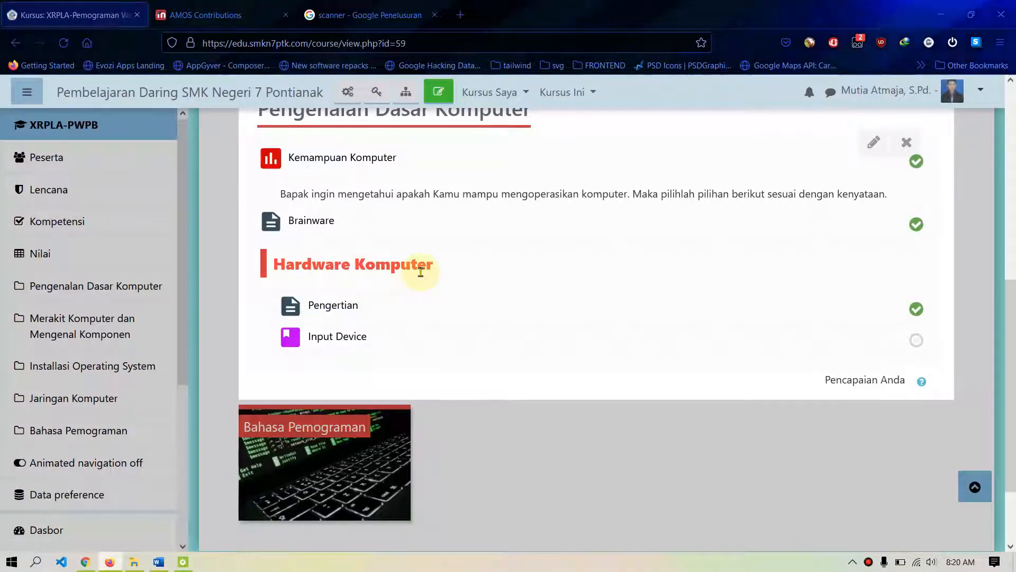
# Step: Open the Pengertian page under Hardware Komputer, look through its content, and close it
pyautogui.click(344, 305)
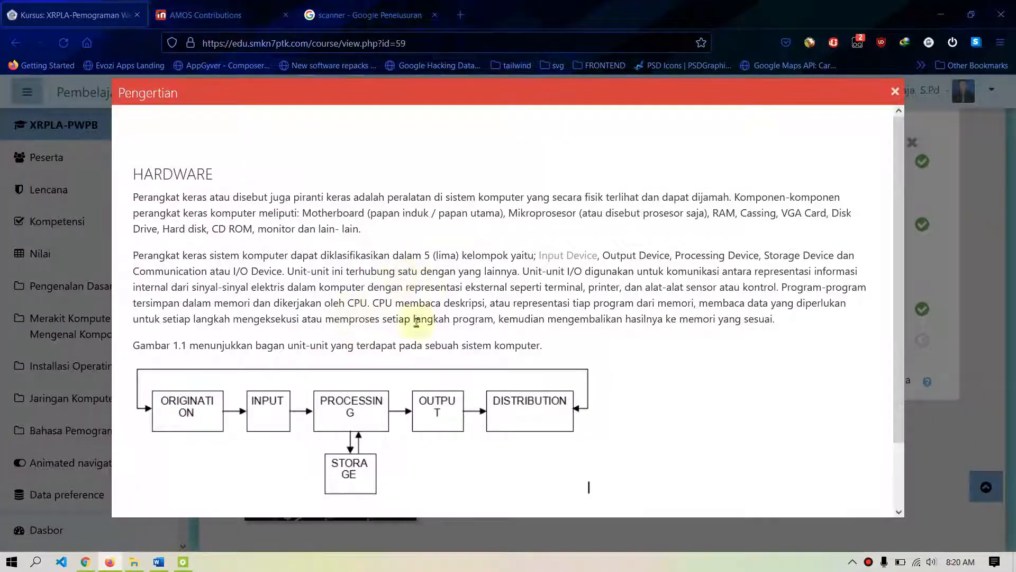
pyautogui.scroll(-1, 335, 229)
pyautogui.scroll(1, 343, 232)
pyautogui.scroll(-1, 342, 230)
pyautogui.scroll(1, 341, 231)
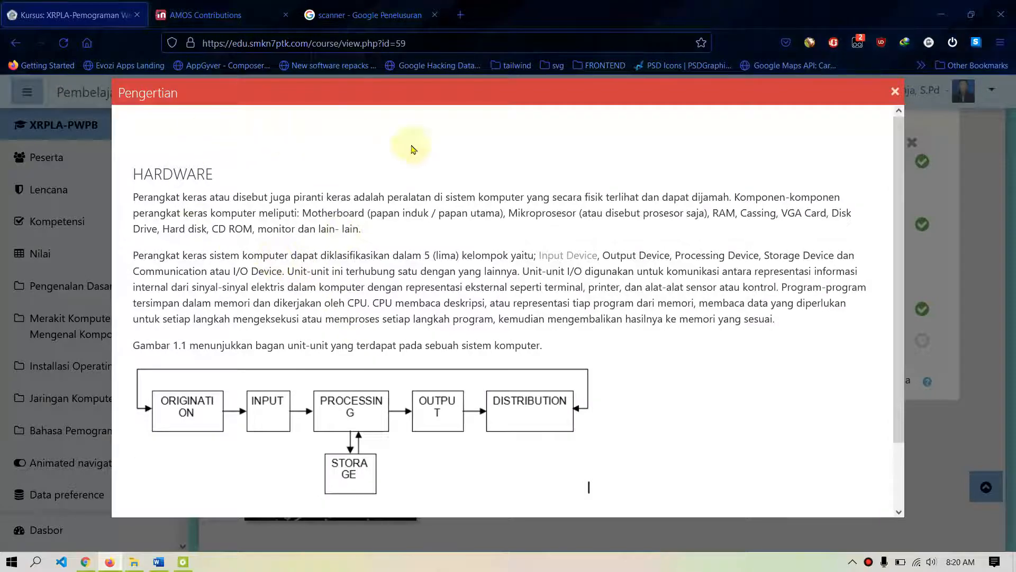
pyautogui.click(895, 92)
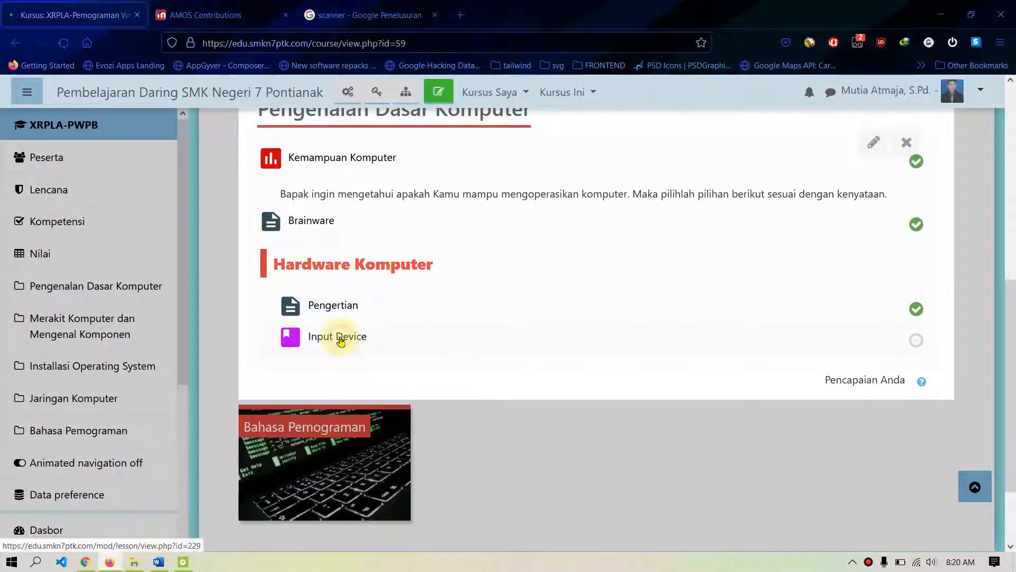
# Step: Open the Input Device lesson and review its introductory Pengertian page, including the lesson menu and navigation choices
pyautogui.click(339, 337)
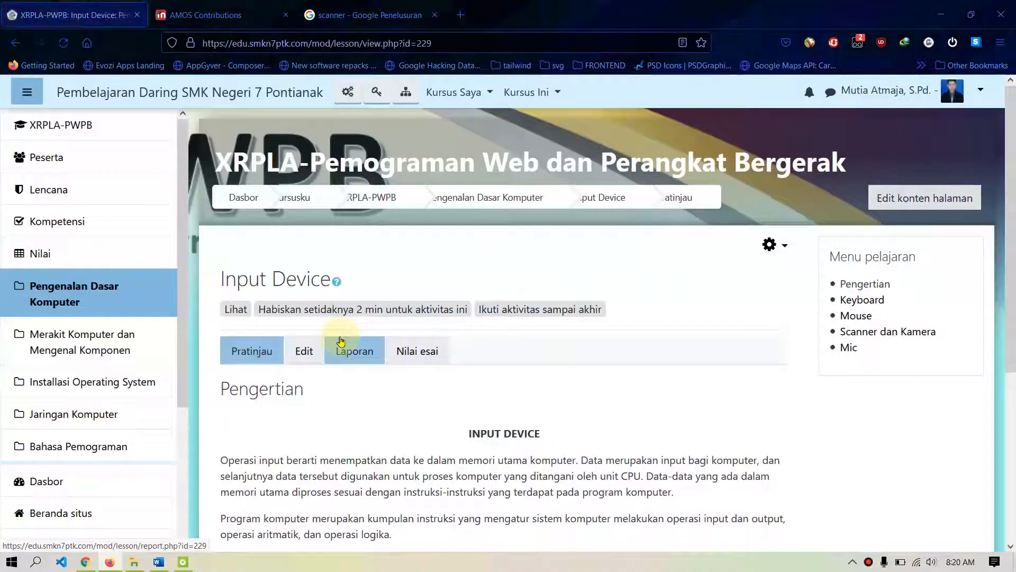
pyautogui.scroll(-4, 340, 341)
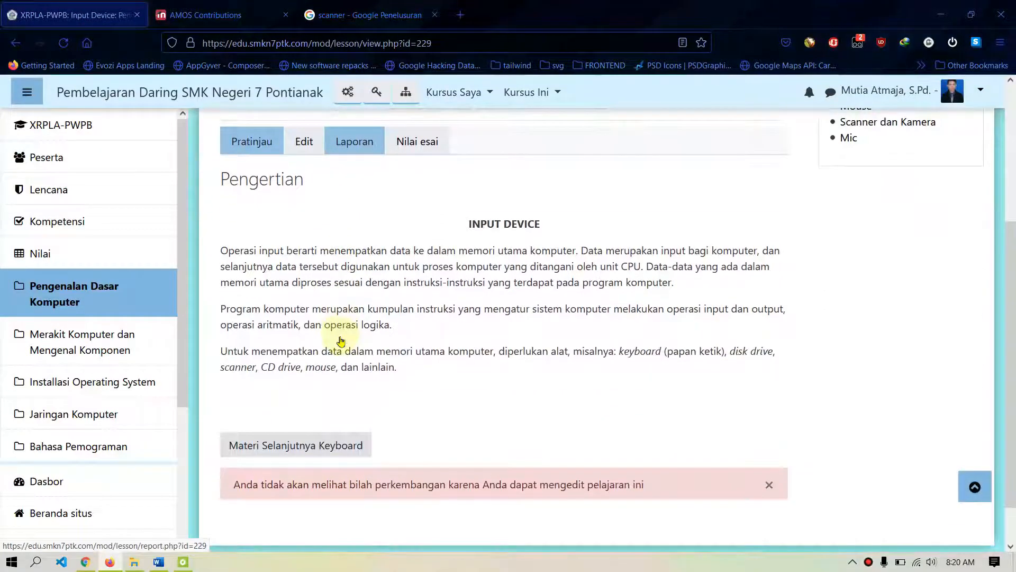
pyautogui.scroll(1, 264, 213)
pyautogui.moveTo(317, 251); pyautogui.dragTo(214, 256)
pyautogui.moveTo(451, 301); pyautogui.dragTo(540, 408)
pyautogui.click(574, 374)
pyautogui.scroll(1, 726, 379)
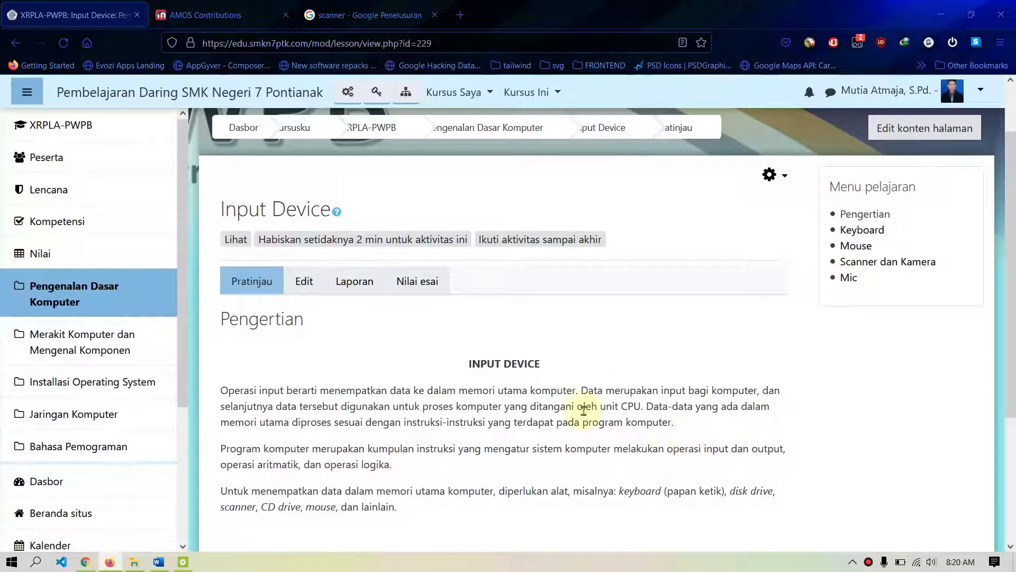
pyautogui.scroll(-3, 585, 413)
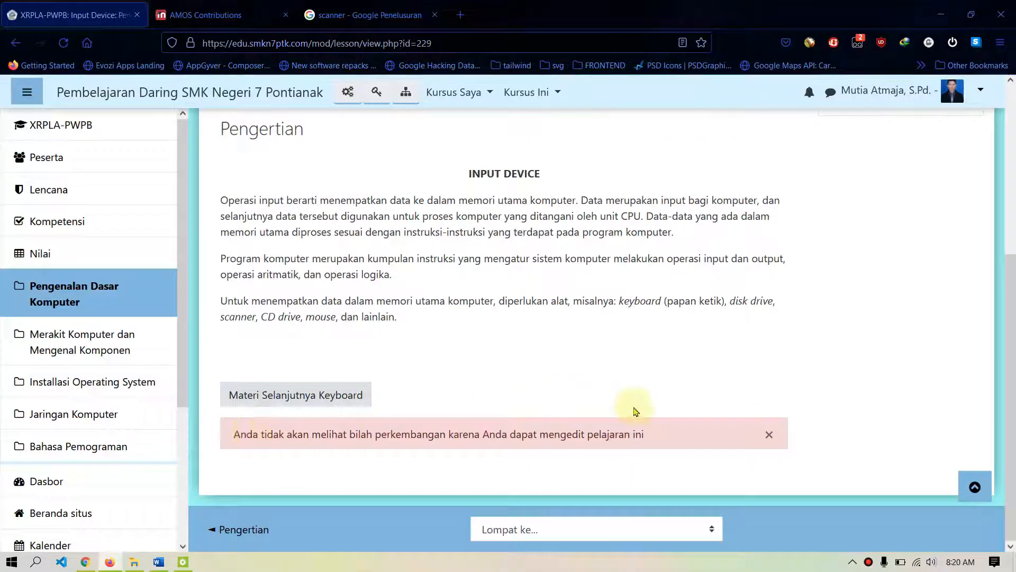
pyautogui.scroll(3, 588, 324)
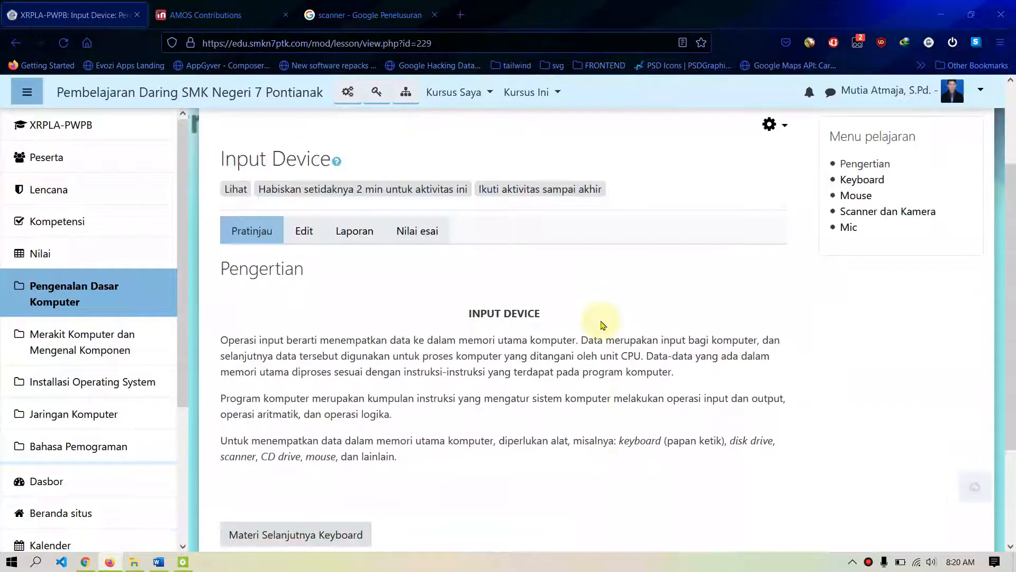
pyautogui.scroll(-2, 602, 324)
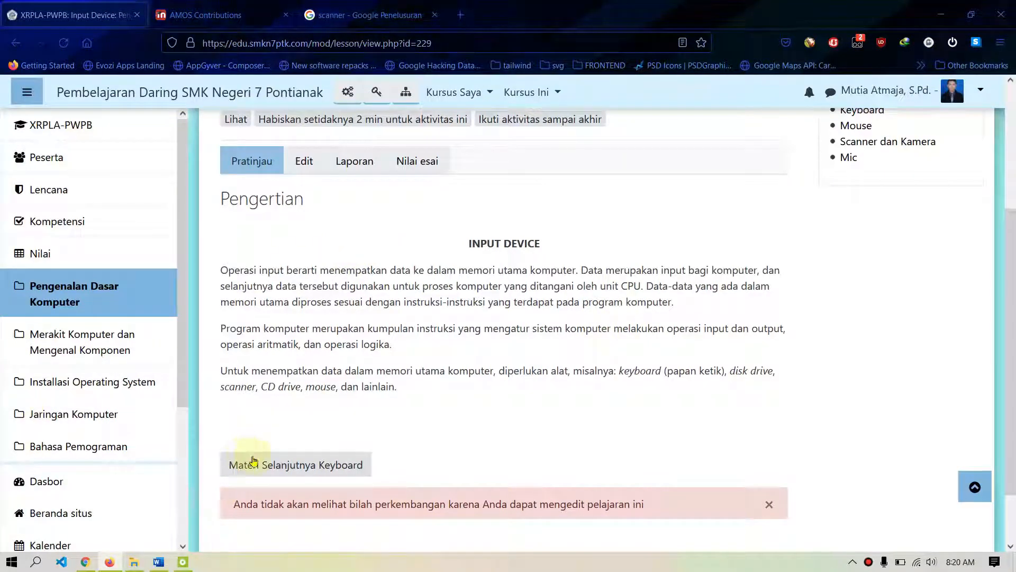
# Step: Advance the lesson to the Keyboard page and examine its title, image and text
pyautogui.click(282, 470)
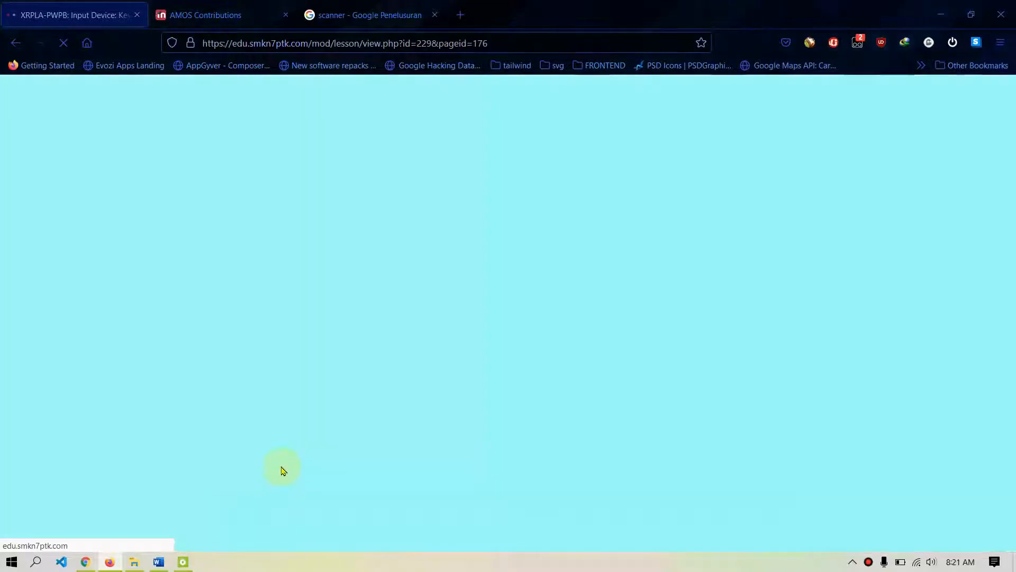
pyautogui.scroll(-3, 689, 311)
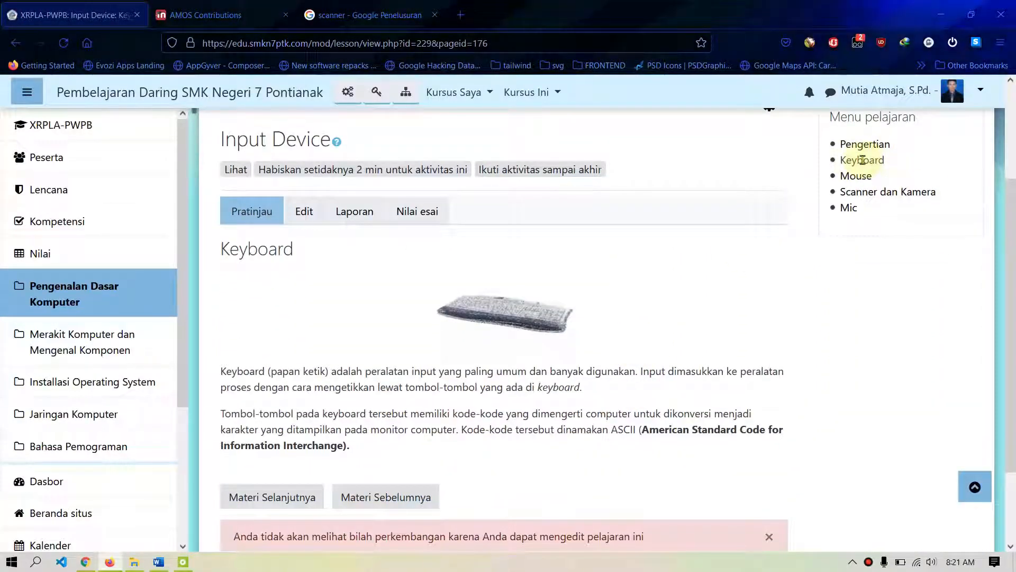
pyautogui.scroll(-2, 360, 364)
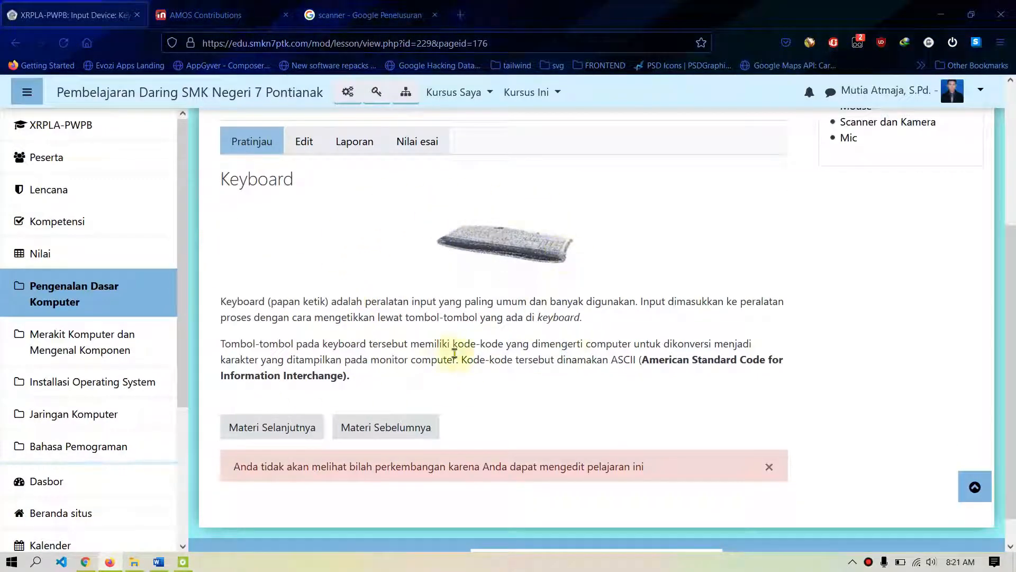
pyautogui.moveTo(222, 179); pyautogui.dragTo(326, 172)
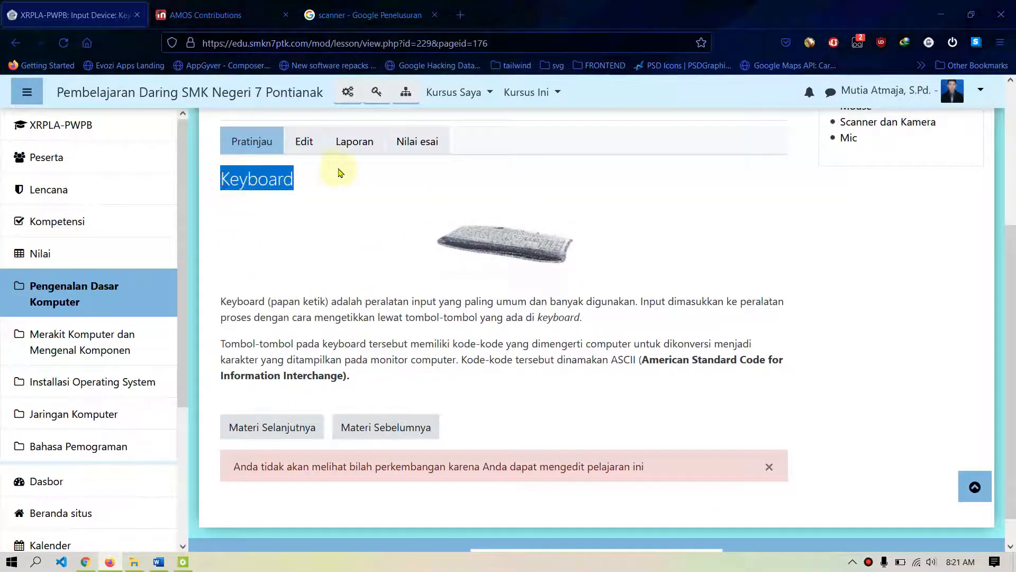
pyautogui.click(491, 349)
pyautogui.moveTo(283, 232); pyautogui.dragTo(671, 392)
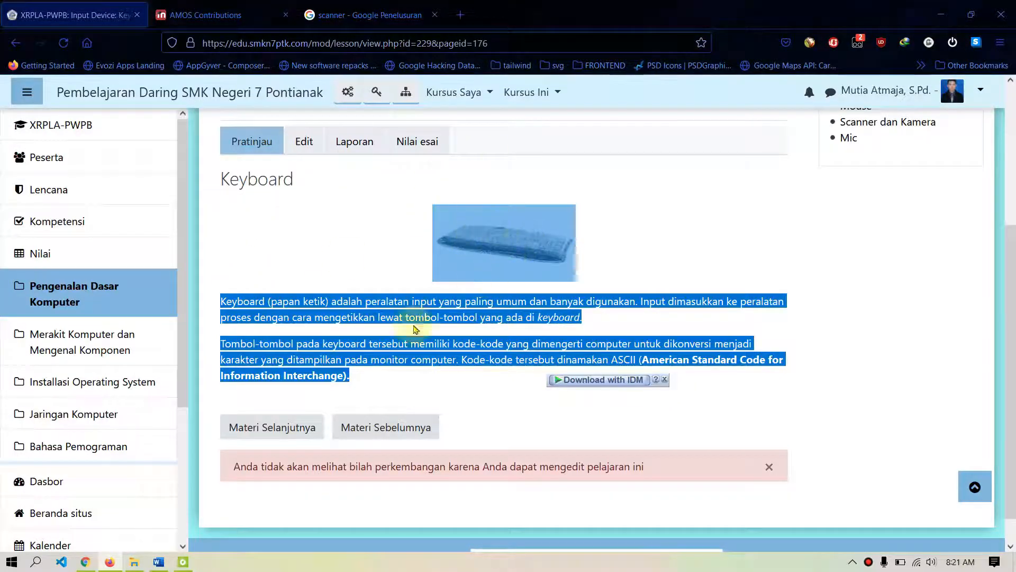
pyautogui.click(407, 338)
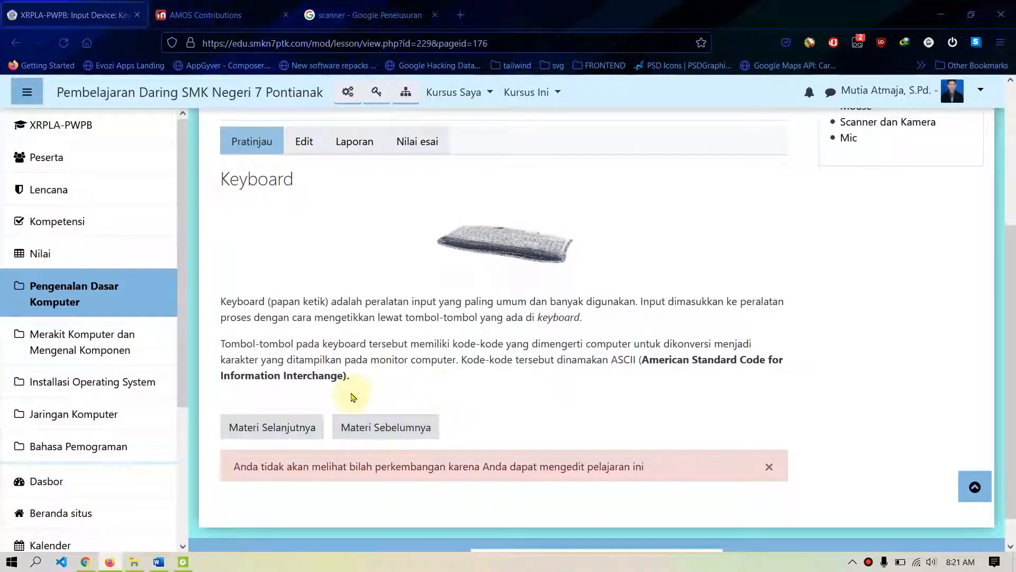
# Step: Go back to the lesson's Pengertian page and advance to the Keyboard page again
pyautogui.click(377, 428)
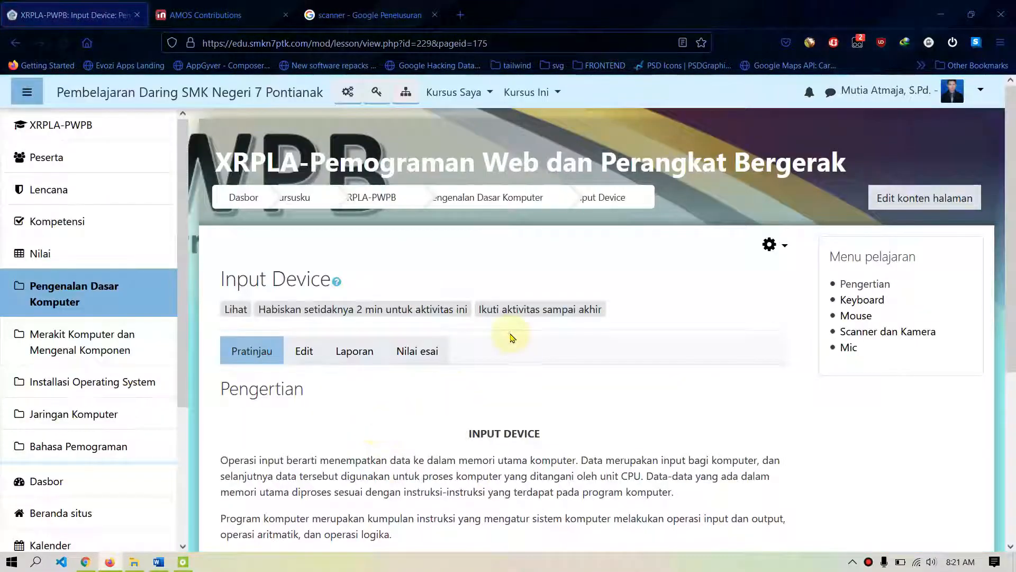
pyautogui.scroll(-3, 511, 339)
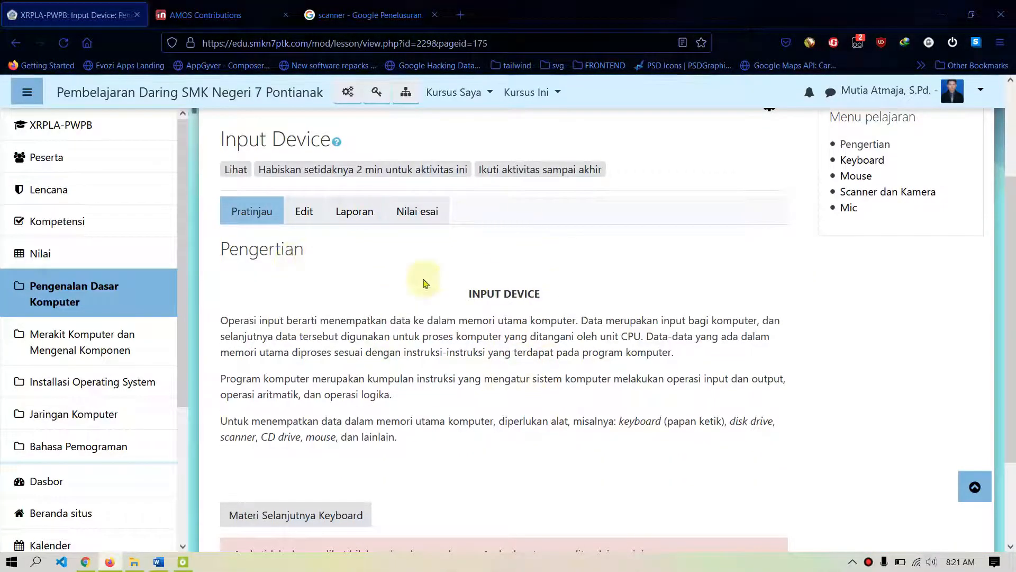
pyautogui.scroll(-3, 506, 318)
pyautogui.click(343, 397)
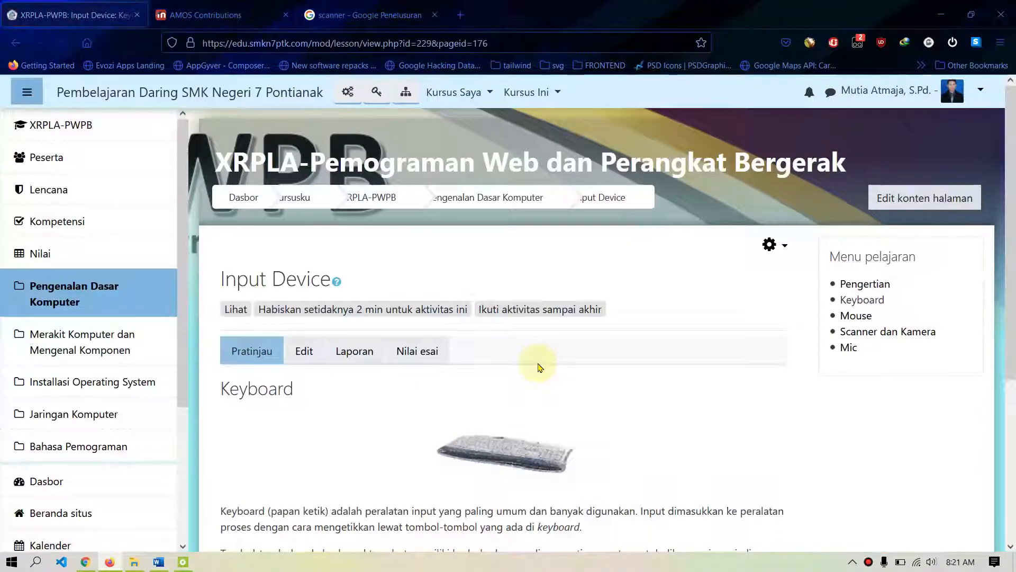
# Step: Advance through the lesson's Mouse and Scanner dan Kamera pages to the Mic page
pyautogui.scroll(-5, 534, 360)
pyautogui.click(278, 405)
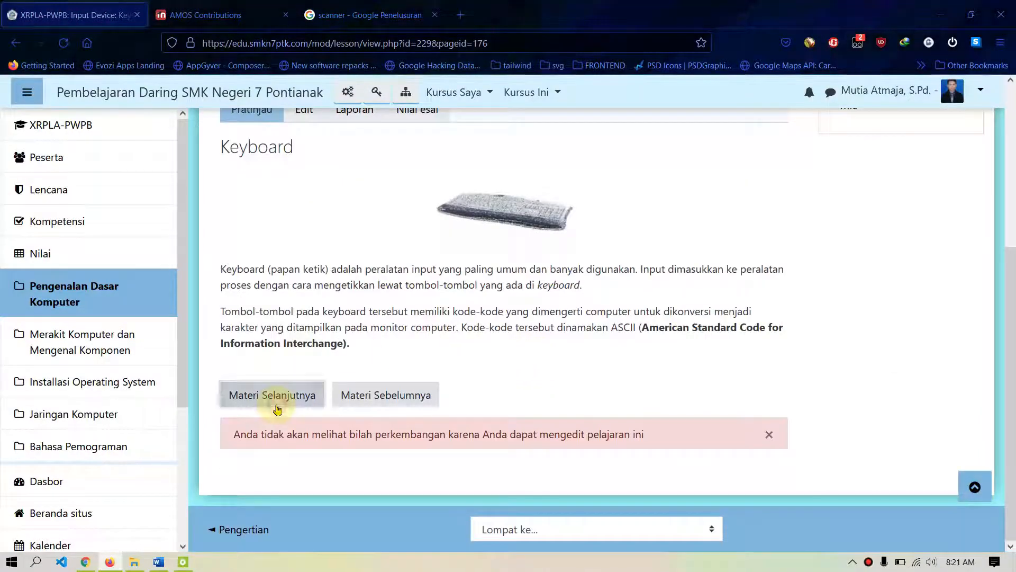
pyautogui.scroll(-4, 272, 403)
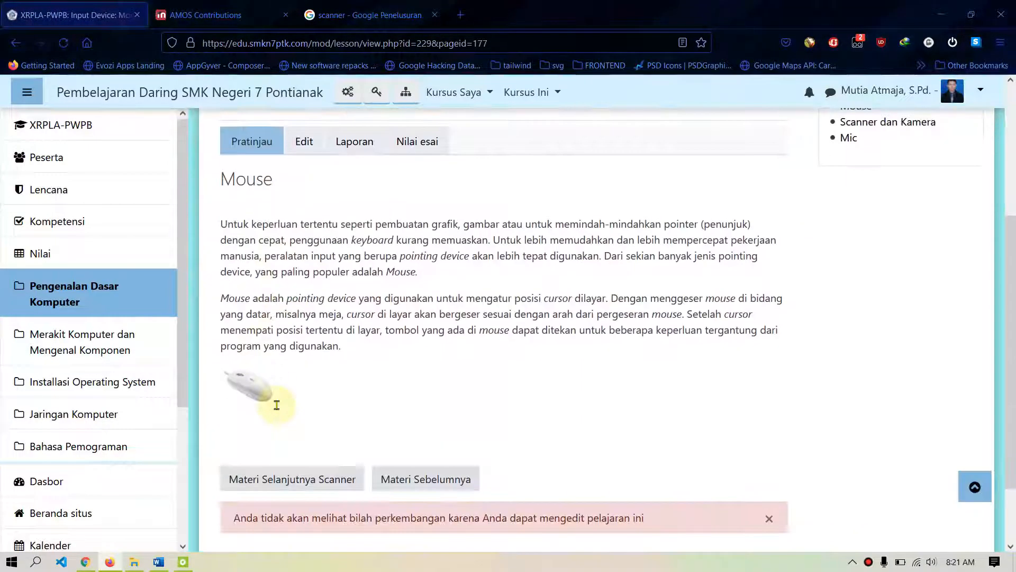
pyautogui.scroll(-2, 433, 399)
pyautogui.click(284, 395)
pyautogui.scroll(-4, 284, 390)
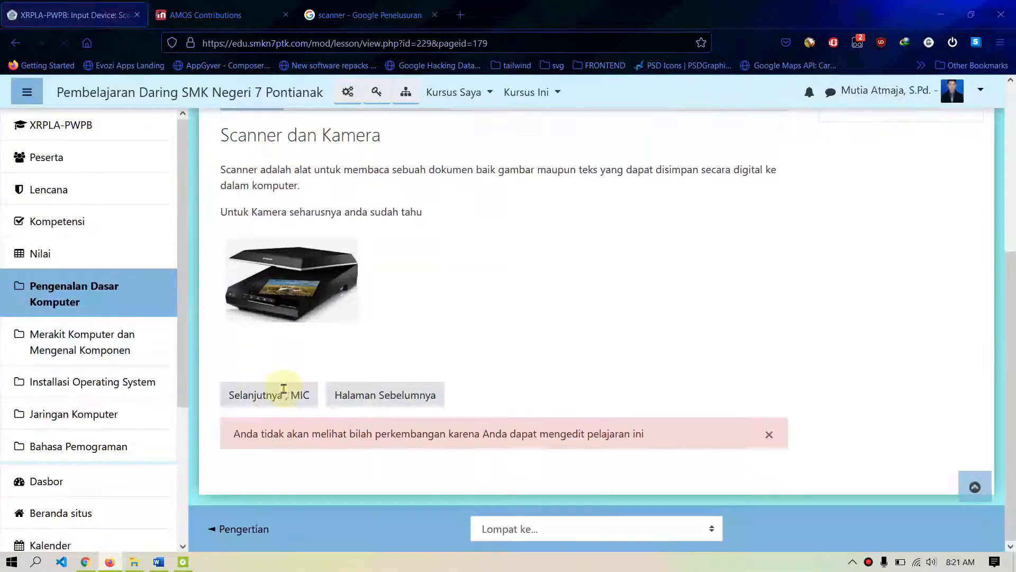
pyautogui.click(288, 392)
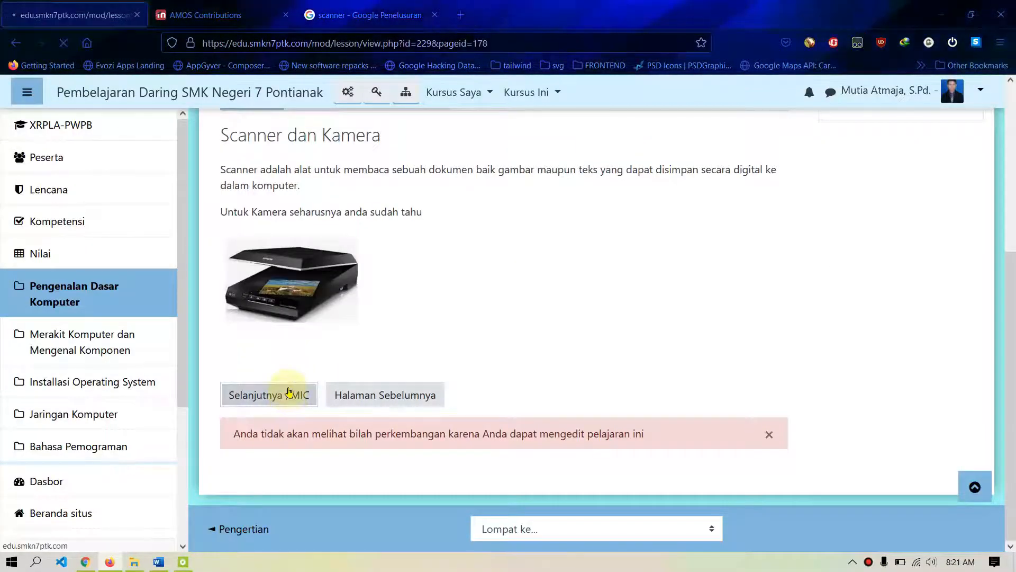
# Step: Finish the lesson from the Mic page and examine the end-of-lesson heading
pyautogui.scroll(-4, 288, 394)
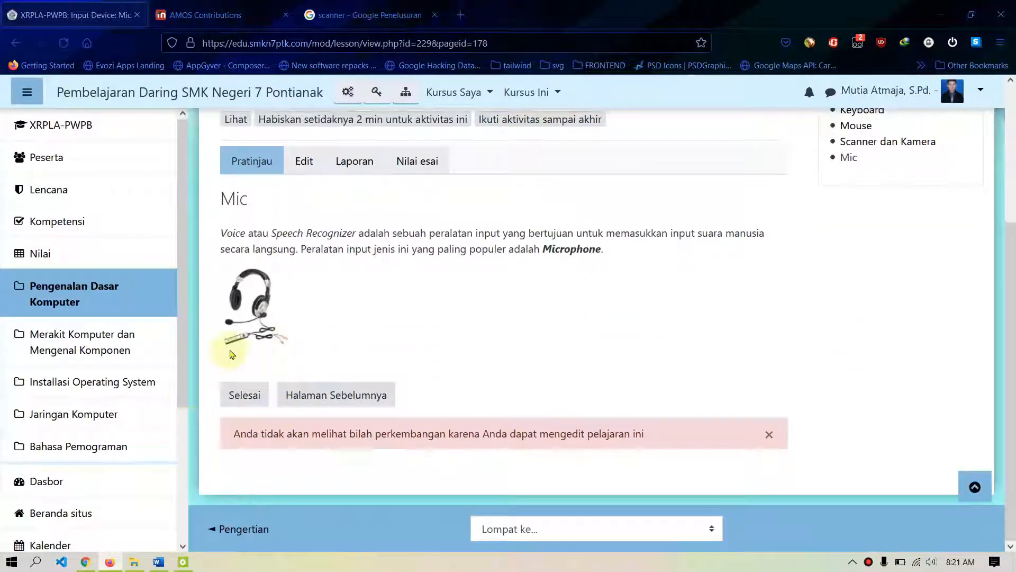
pyautogui.click(263, 406)
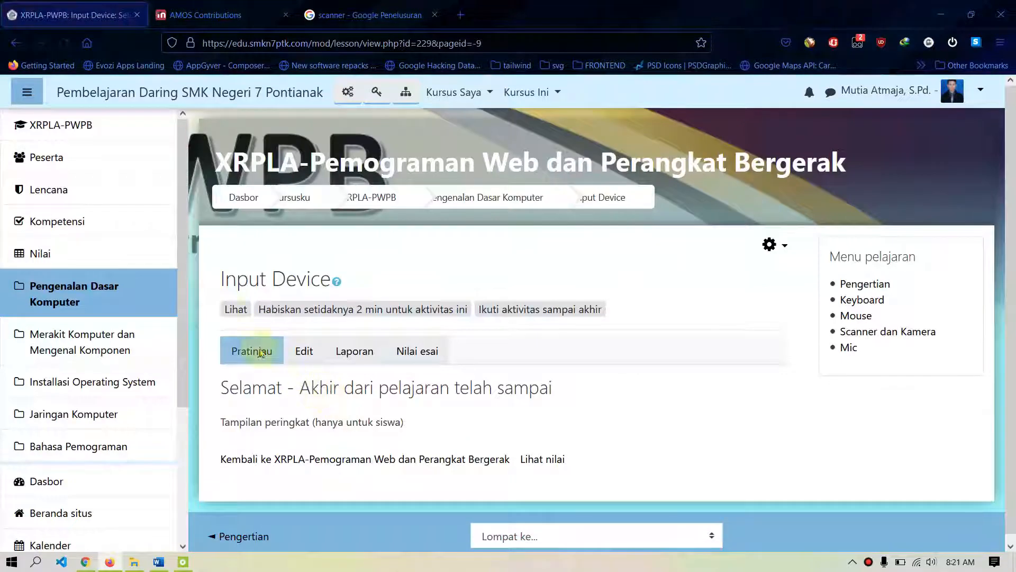
pyautogui.moveTo(235, 394); pyautogui.dragTo(570, 392)
pyautogui.click(570, 394)
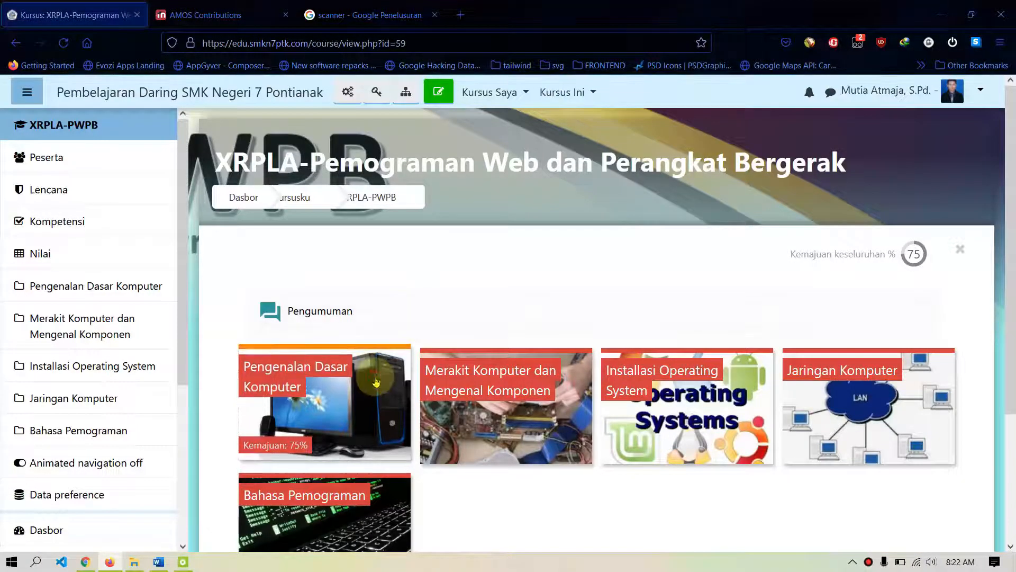
# Step: Open the Pengenalan Dasar Komputer topic on the course page and turn on course editing
pyautogui.click(324, 405)
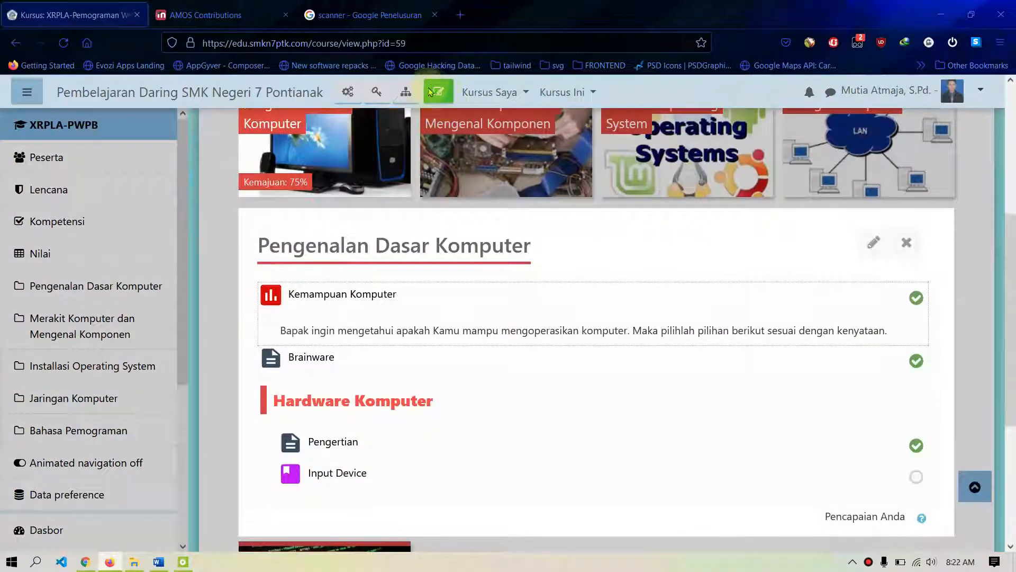
pyautogui.click(445, 92)
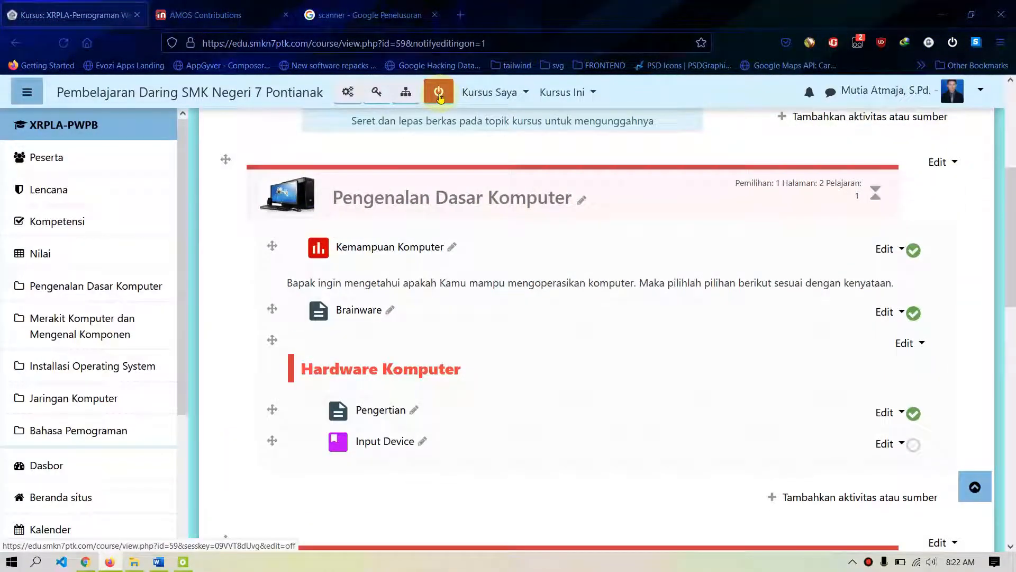
# Step: Delete the Hardware Komputer label from the Pengenalan Dasar Komputer topic and confirm the deletion
pyautogui.scroll(-2, 413, 201)
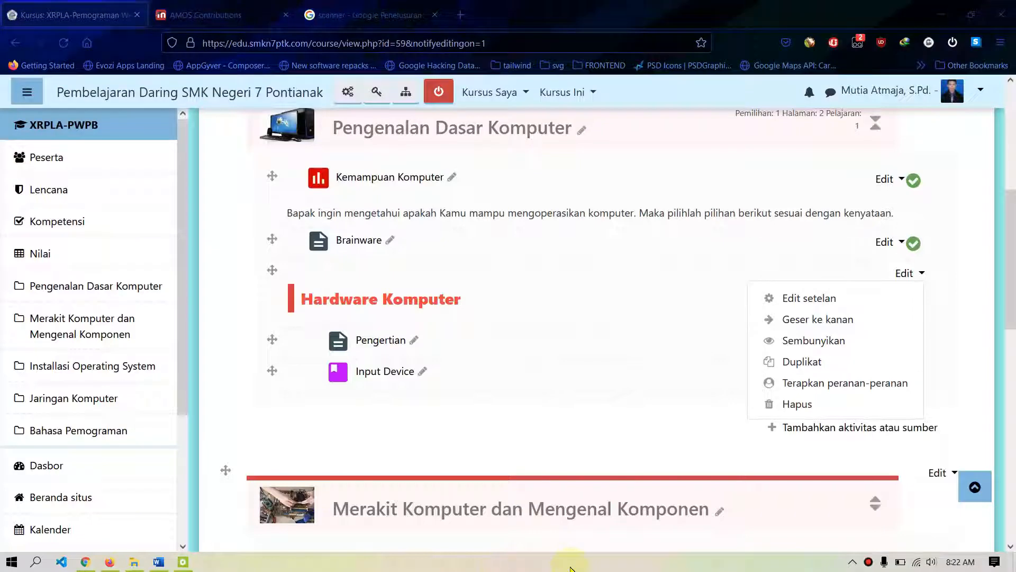
pyautogui.click(235, 317)
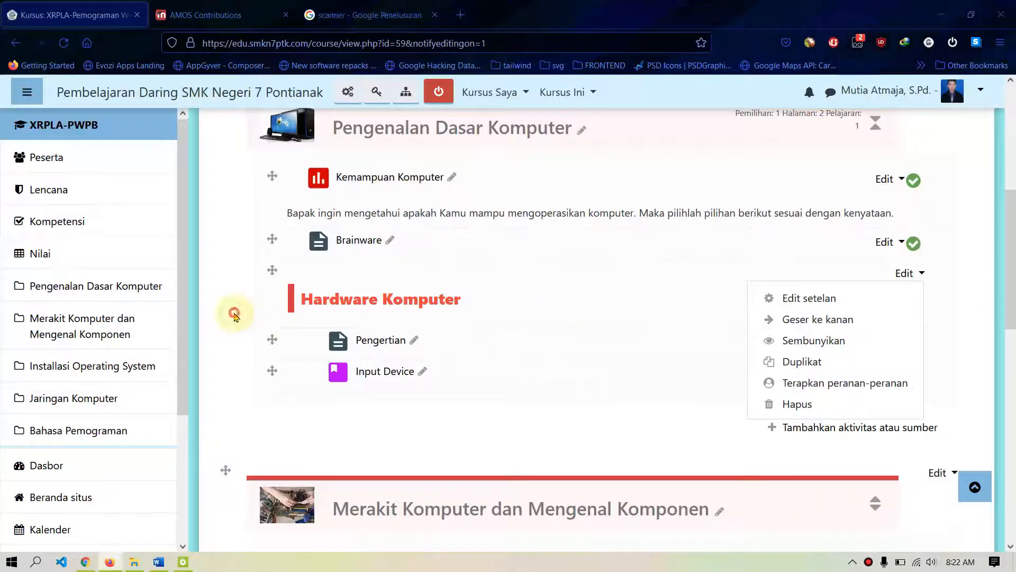
pyautogui.click(923, 274)
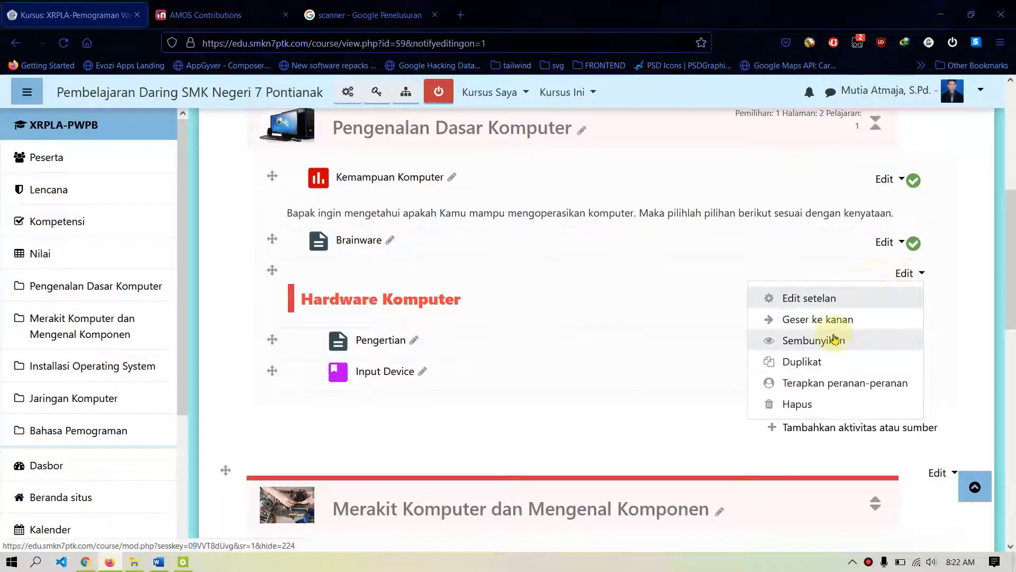
pyautogui.click(804, 404)
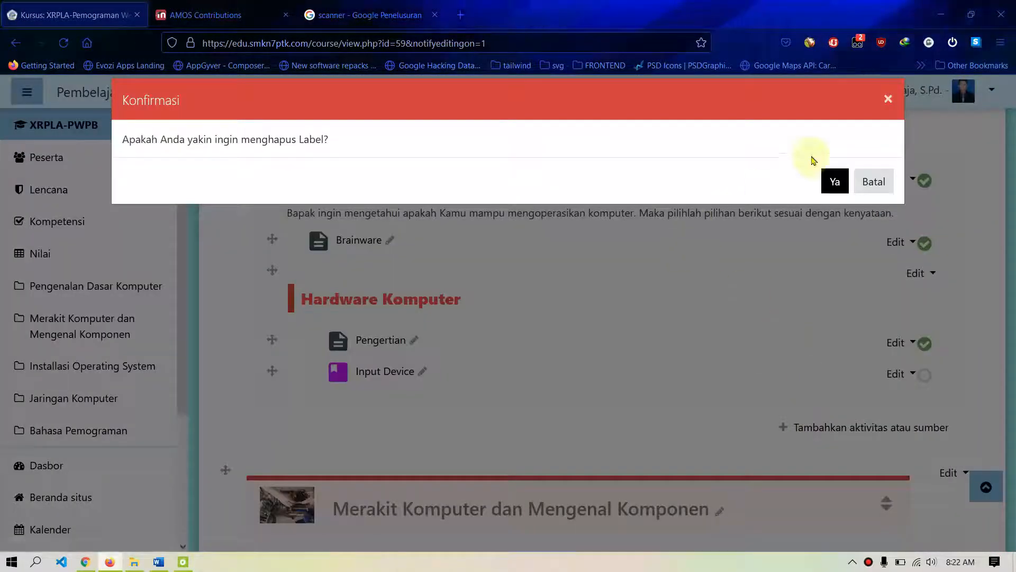
pyautogui.click(831, 180)
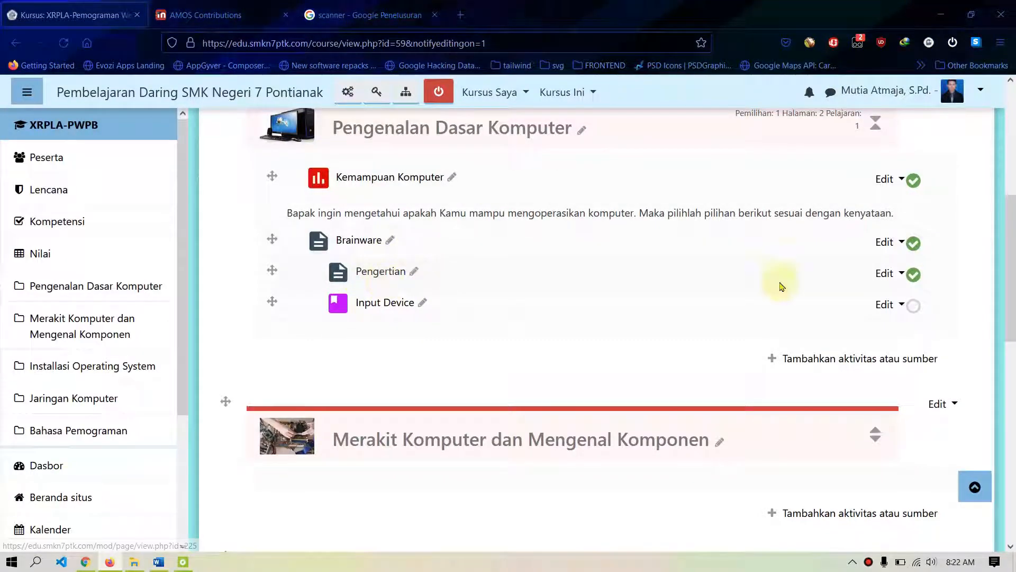
# Step: Delete the Pengertian page and the Input Device lesson from the Pengenalan Dasar Komputer topic
pyautogui.click(895, 274)
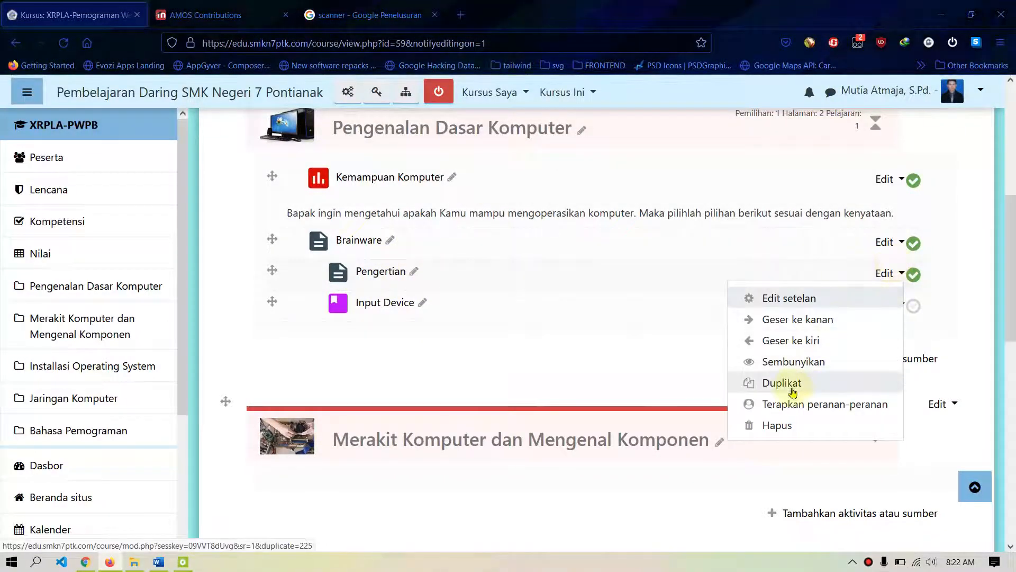
pyautogui.click(776, 425)
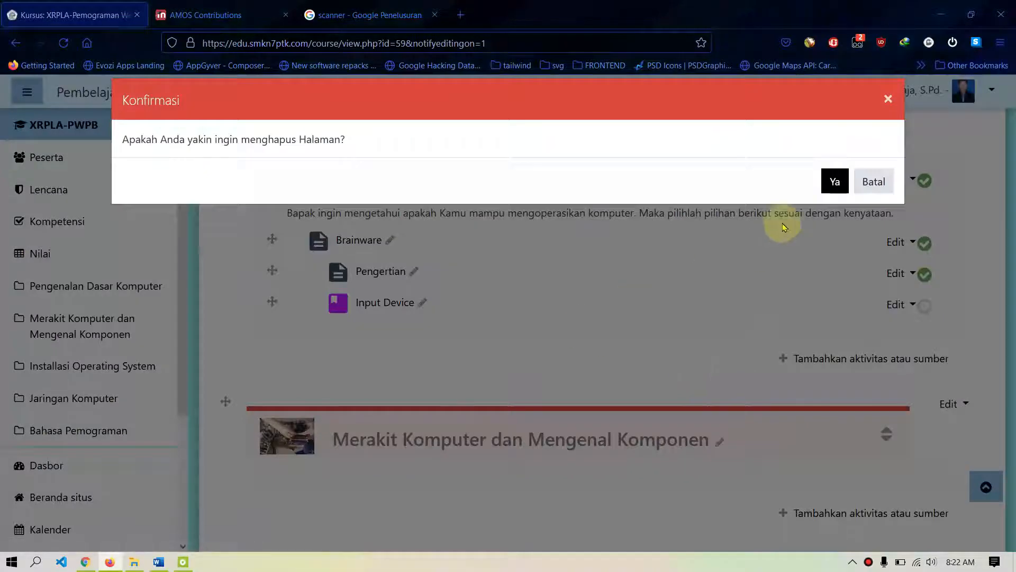
pyautogui.click(835, 181)
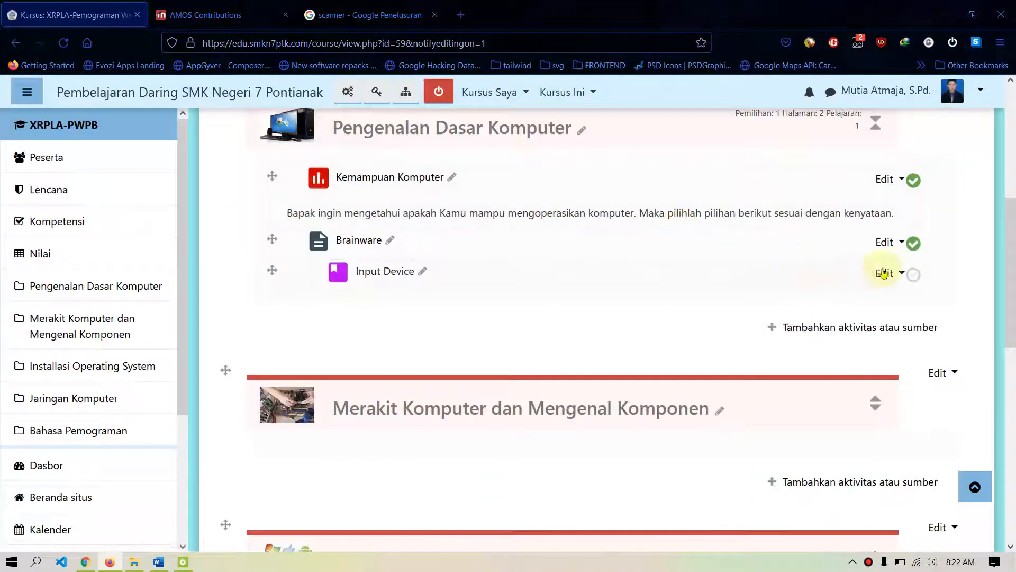
pyautogui.click(898, 272)
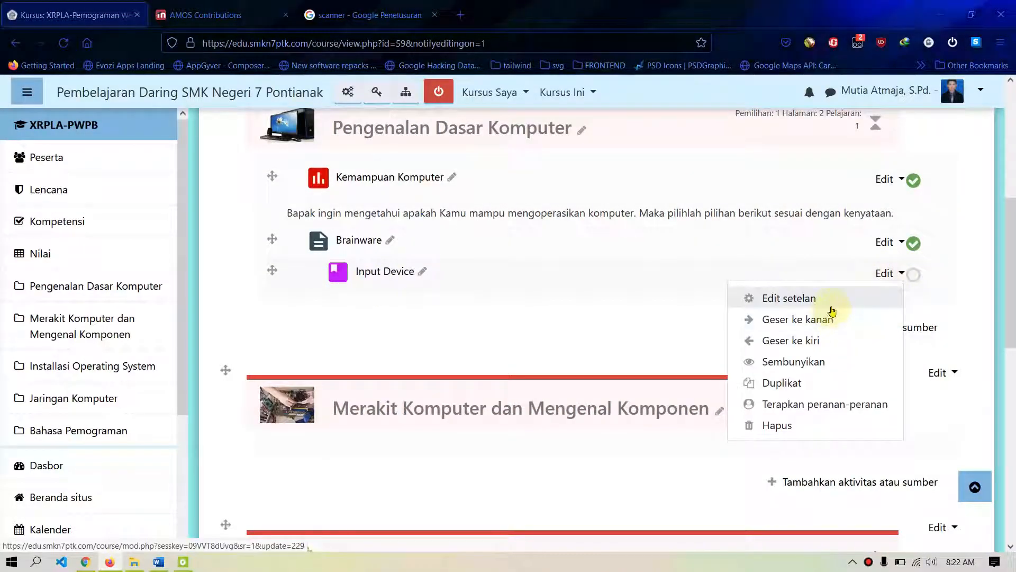
pyautogui.click(783, 424)
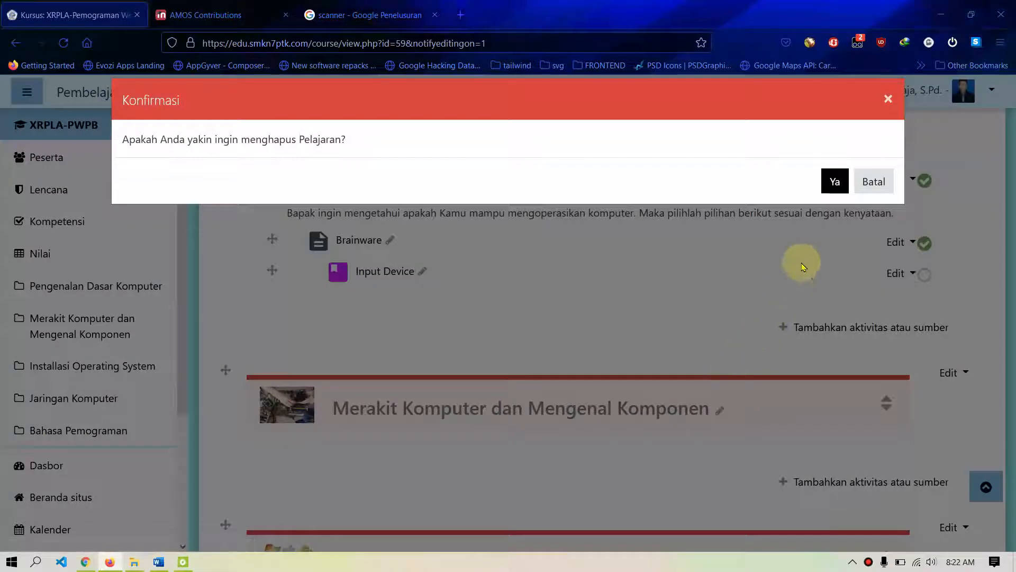
pyautogui.click(835, 181)
# Step: Add a new Label to the Pengenalan Dasar Komputer topic with the text "Hardware Komputer"
pyautogui.scroll(1, 526, 317)
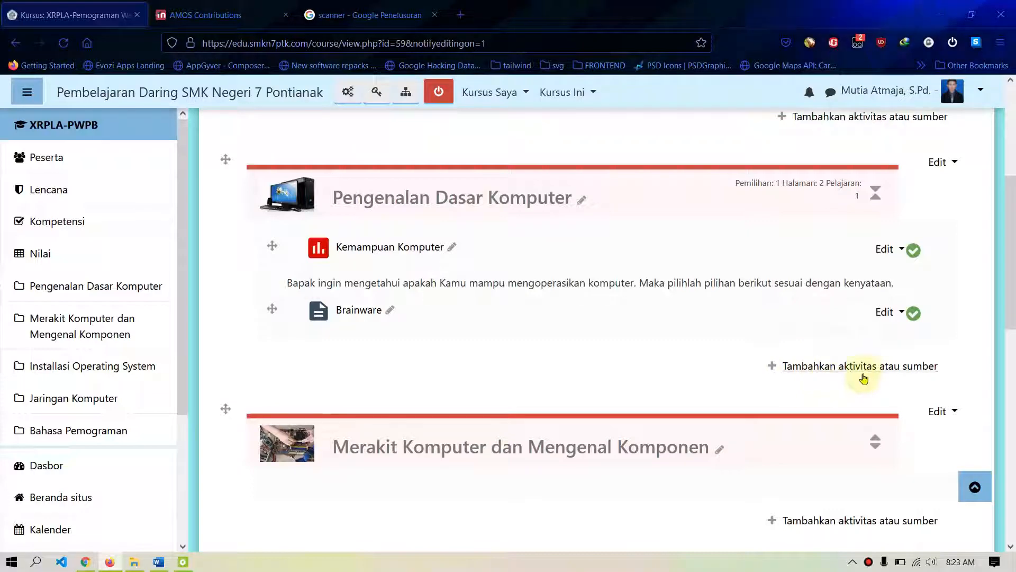
pyautogui.click(805, 368)
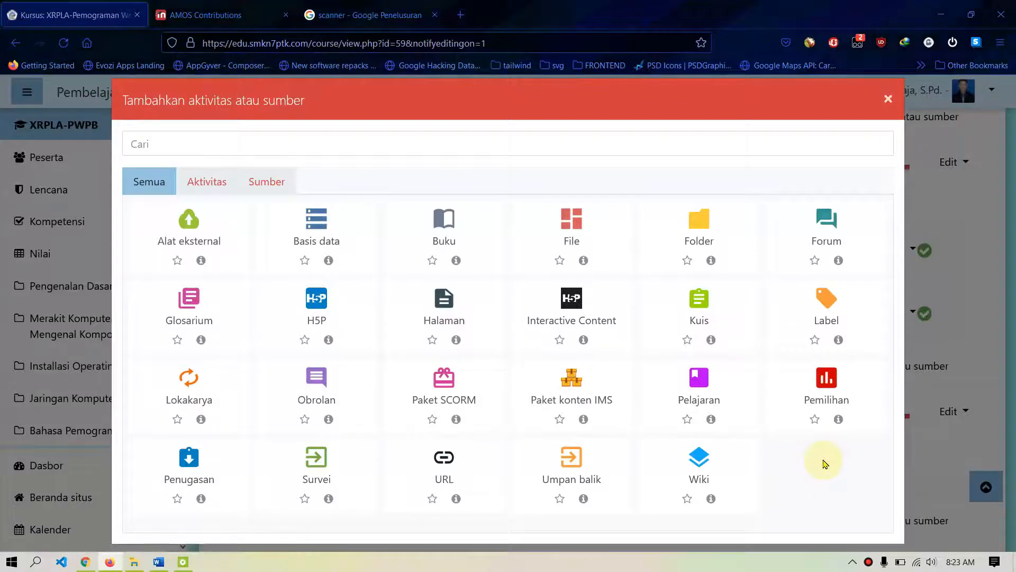
pyautogui.click(824, 302)
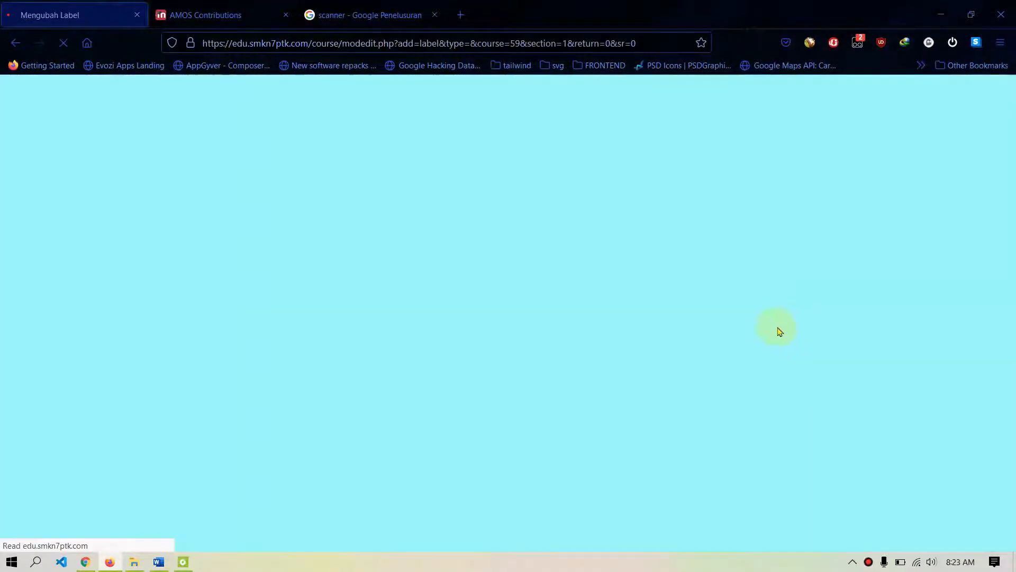
pyautogui.click(496, 389)
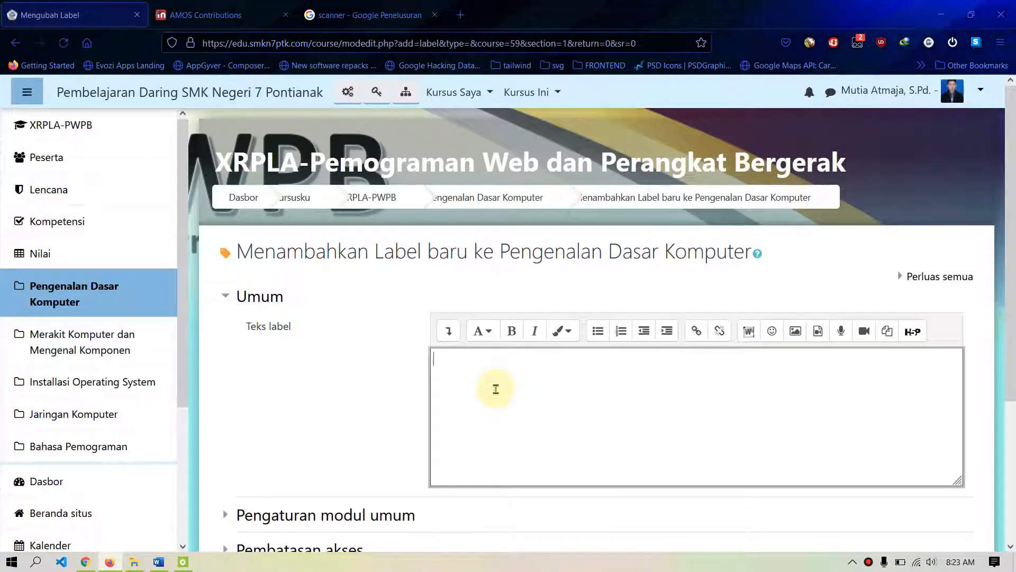
pyautogui.write('Hardware Komputer')
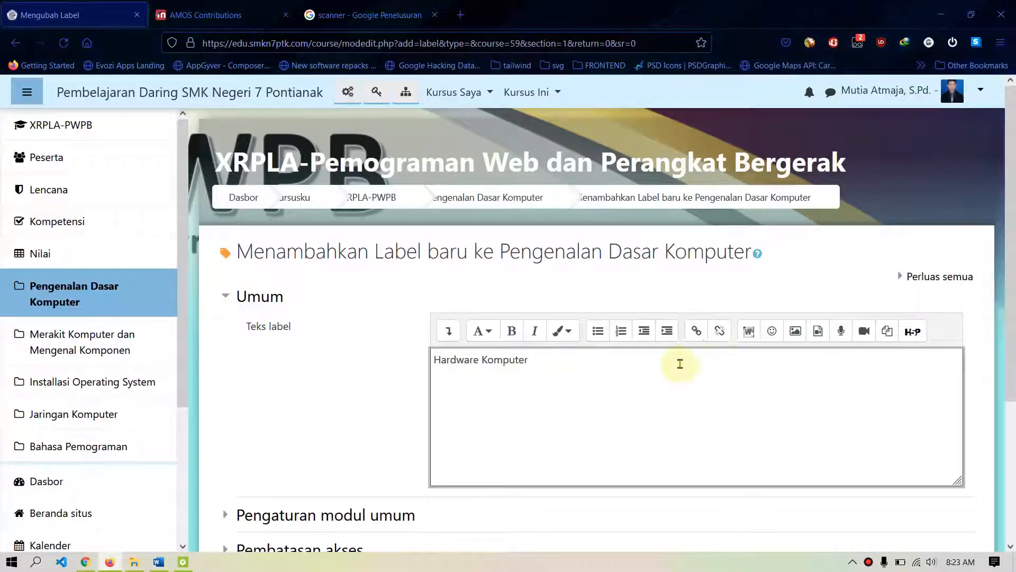
# Step: Format the Hardware Komputer label text as a medium heading, Bagian atas (sedang), and colour it red
pyautogui.moveTo(679, 364); pyautogui.dragTo(333, 346)
pyautogui.click(489, 359)
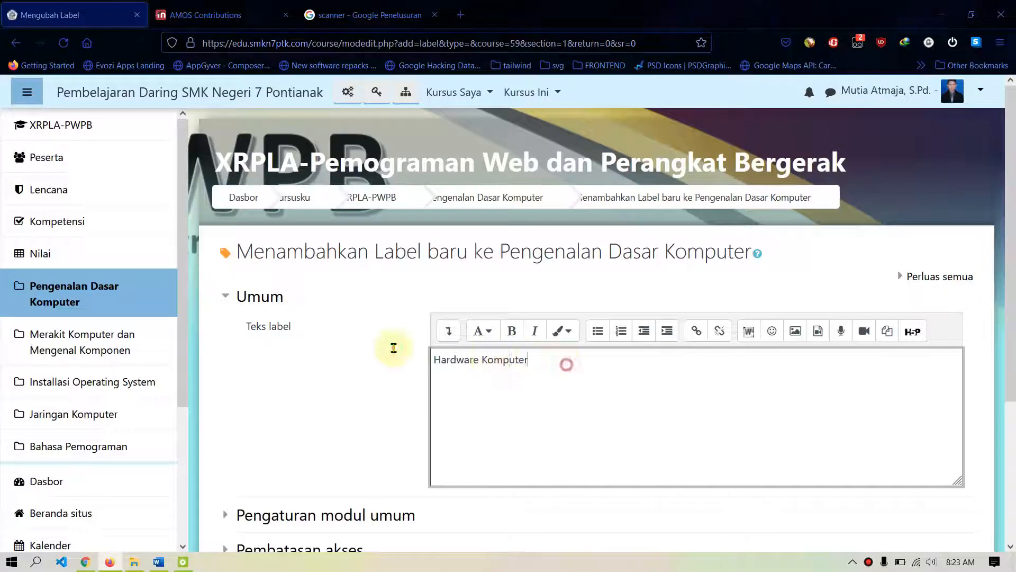
pyautogui.moveTo(567, 363); pyautogui.dragTo(444, 352)
pyautogui.click(487, 332)
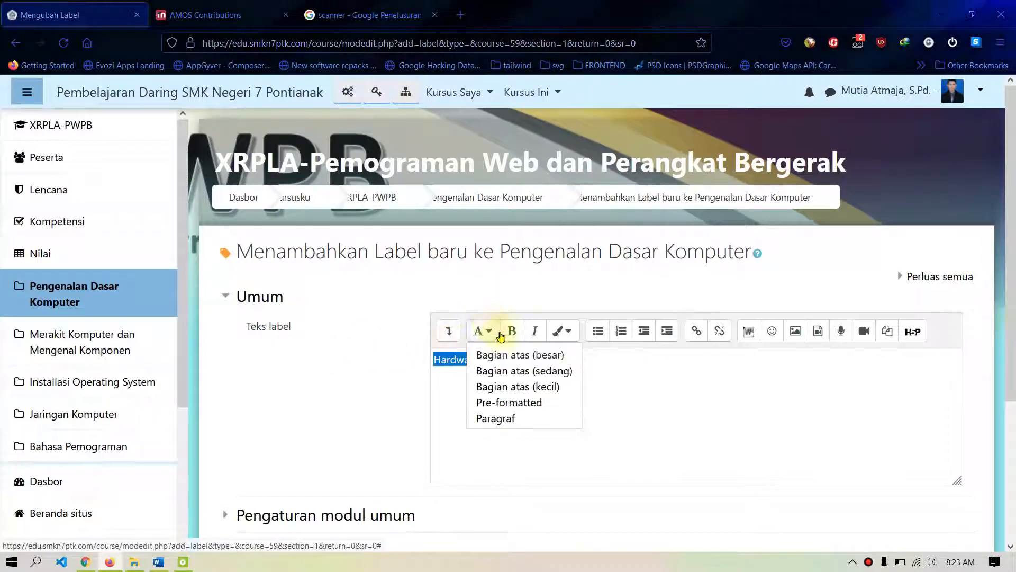
pyautogui.click(525, 373)
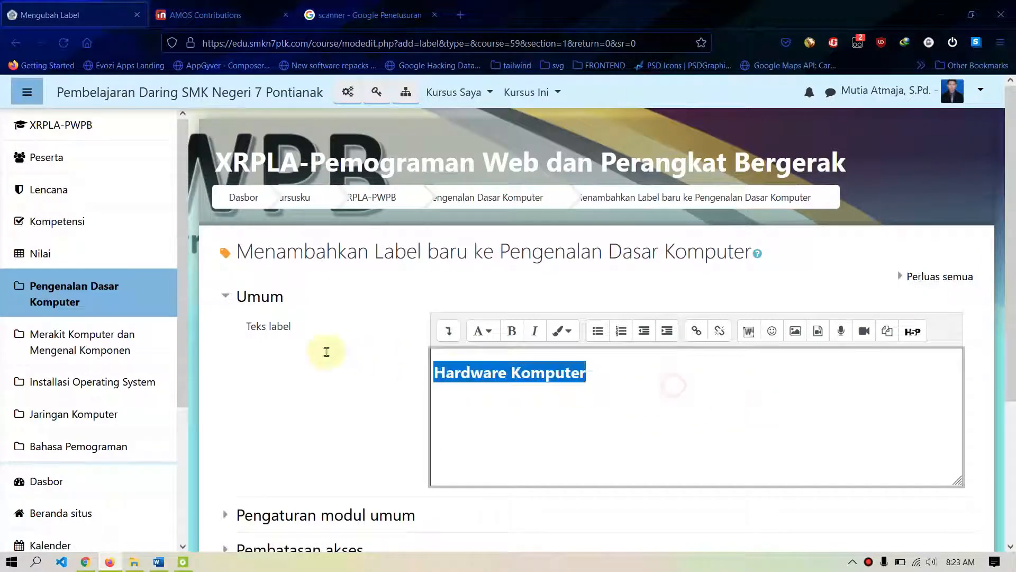
pyautogui.click(574, 333)
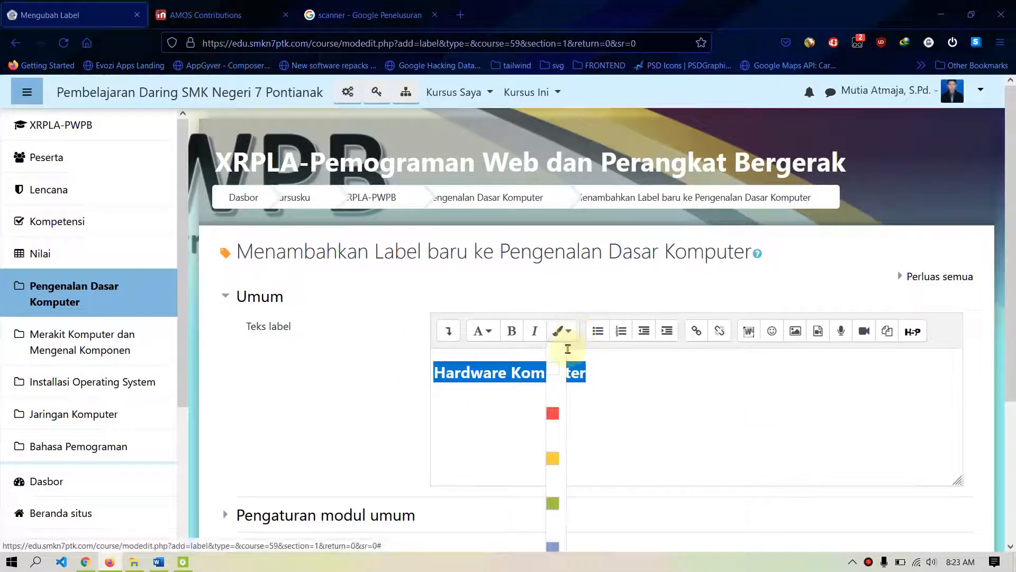
pyautogui.click(553, 413)
# Step: Set the label's completion tracking to "Jangan menunjukkan penyelesaian aktivitas" and save it, returning to the course
pyautogui.scroll(-1, 557, 418)
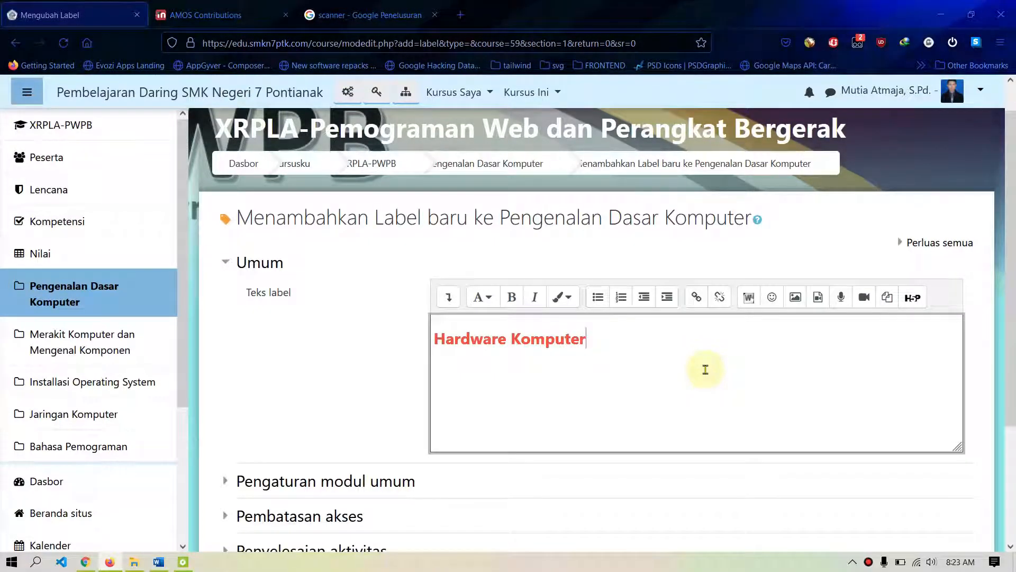
pyautogui.scroll(-3, 706, 369)
pyautogui.scroll(-2, 705, 370)
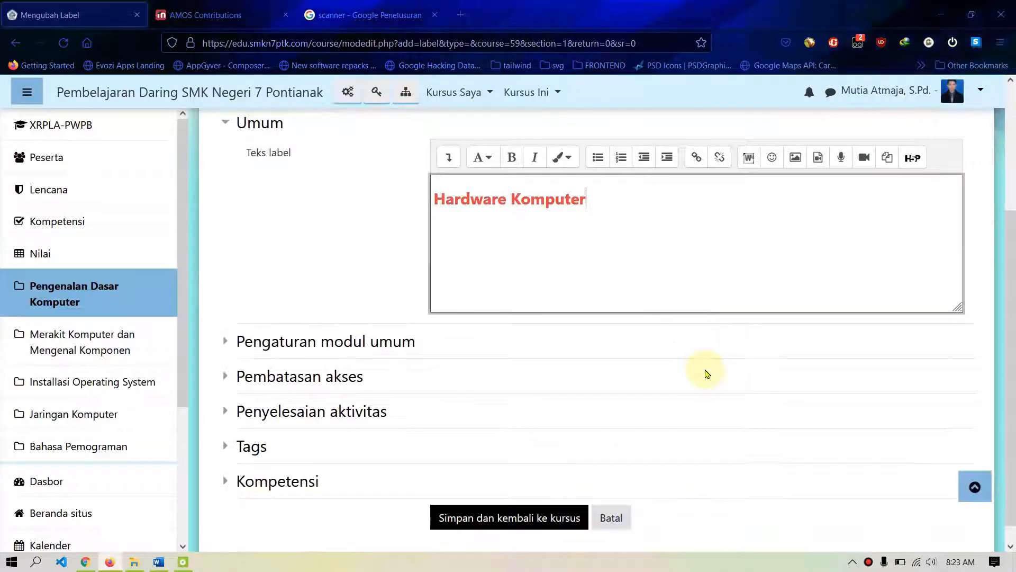
pyautogui.click(594, 567)
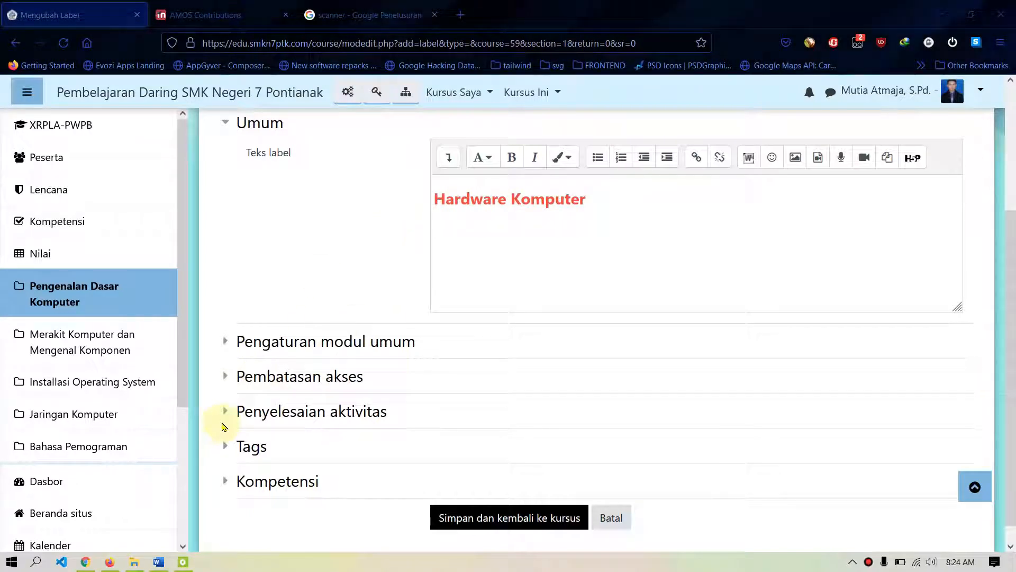
pyautogui.click(227, 418)
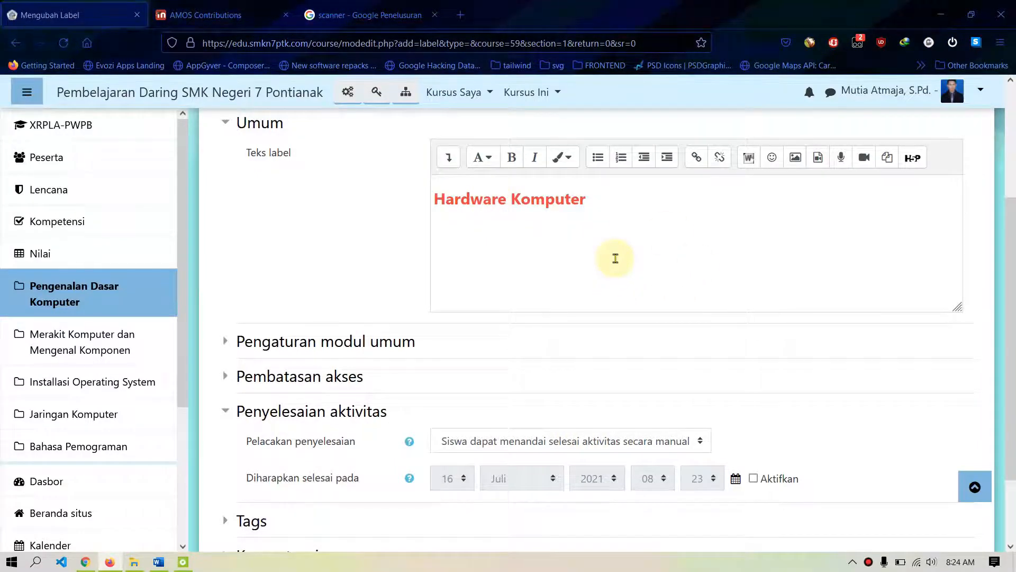
pyautogui.click(548, 441)
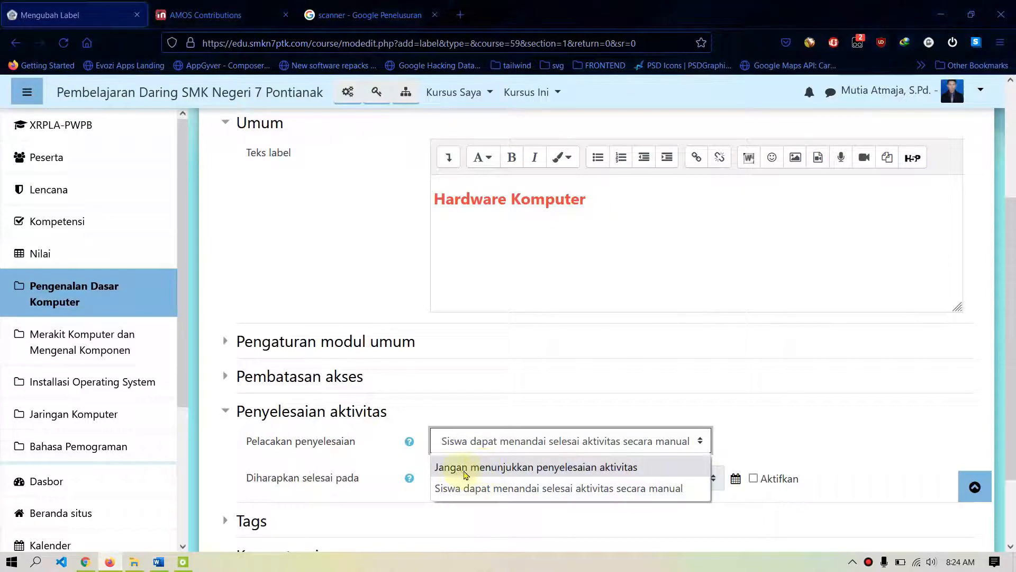
pyautogui.click(597, 473)
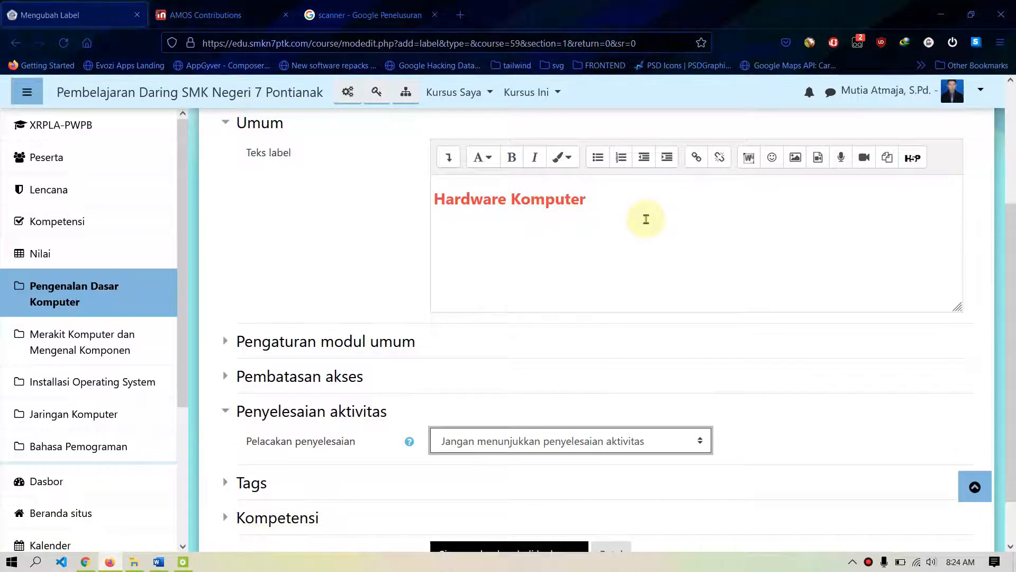
pyautogui.scroll(-2, 645, 219)
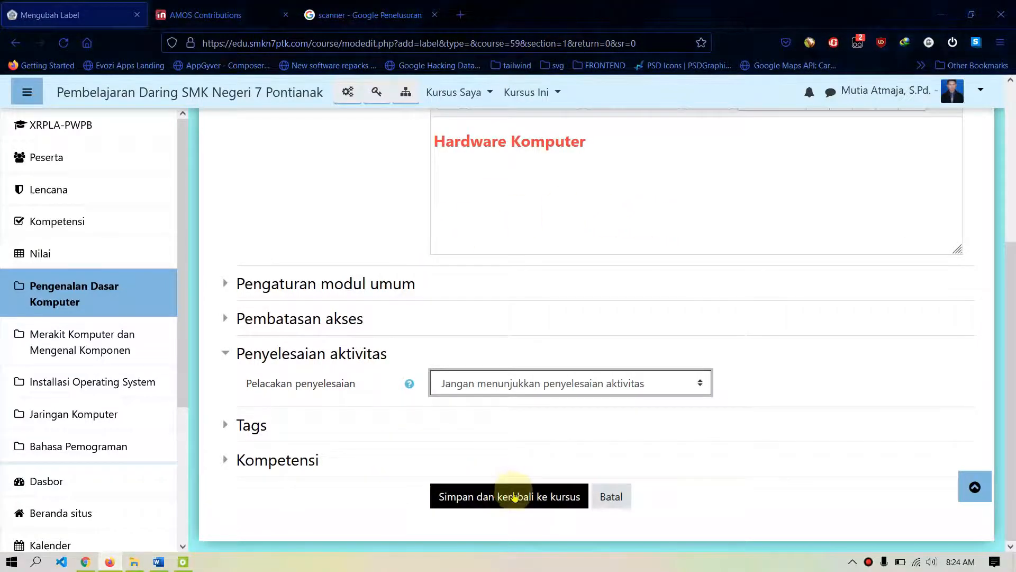
pyautogui.click(515, 497)
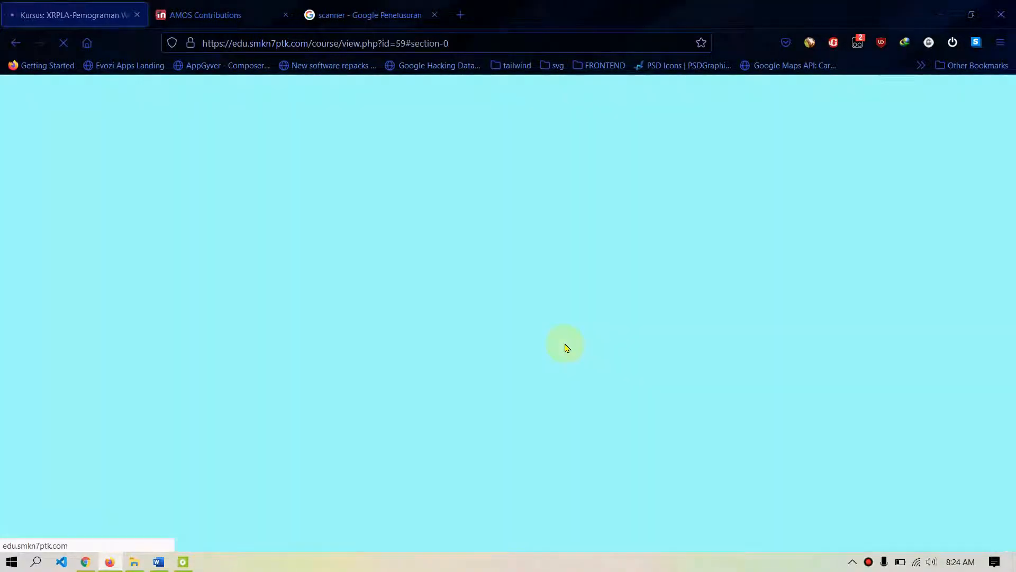
# Step: Add a new Halaman to the Pengenalan Dasar Komputer topic and name it "Pengertian Input Device"
pyautogui.scroll(-3, 563, 344)
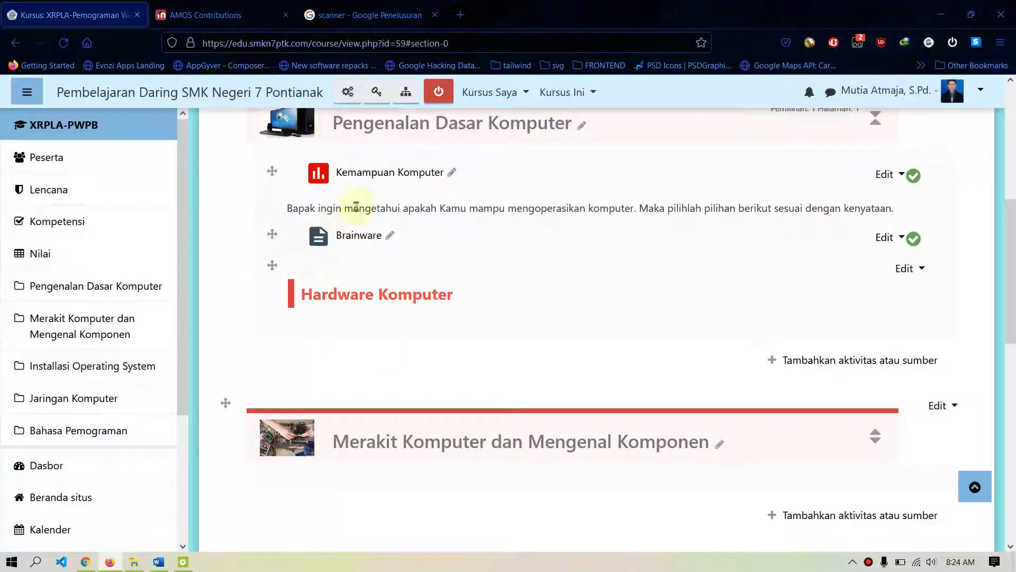
pyautogui.click(806, 360)
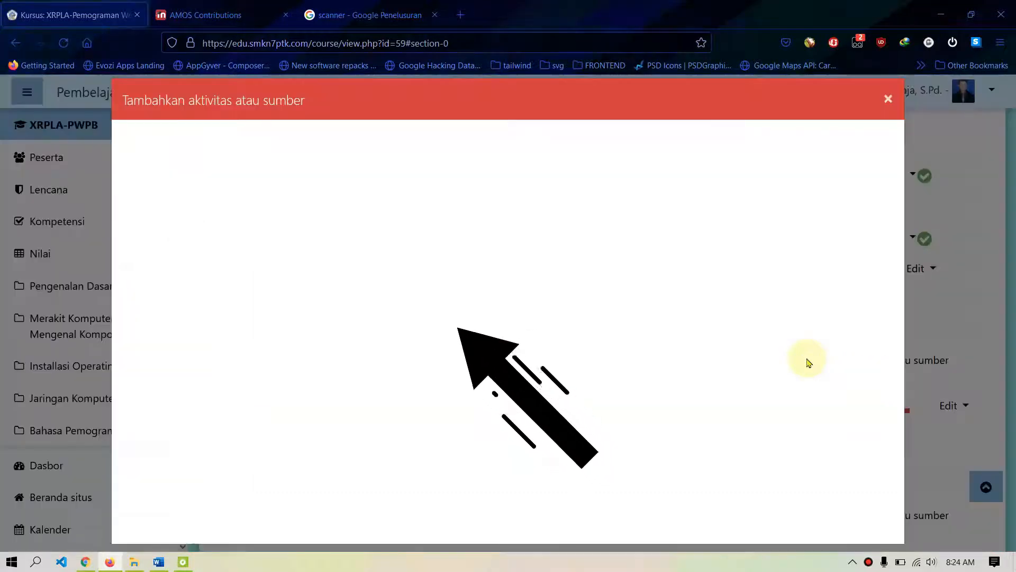
pyautogui.click(441, 325)
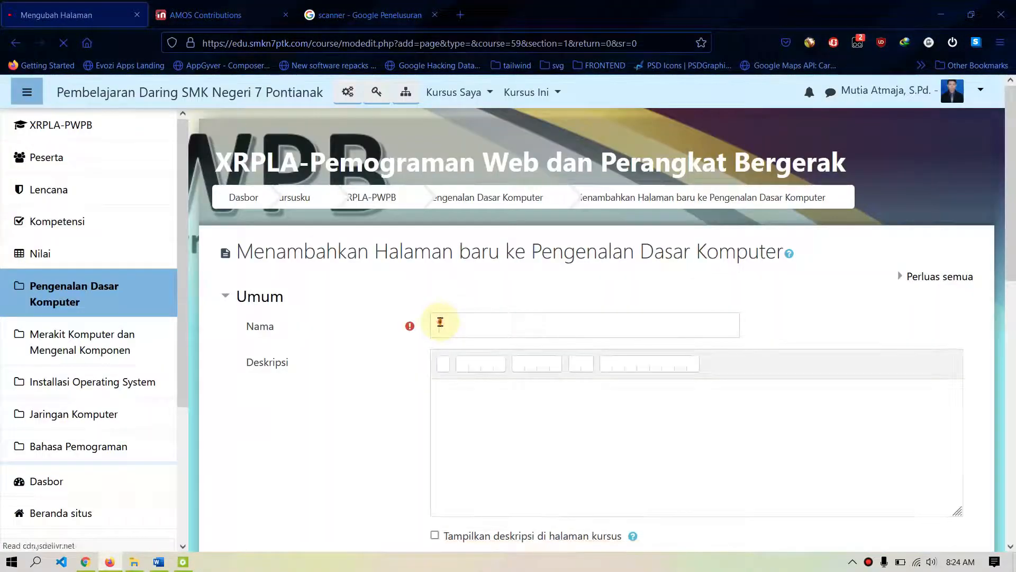
pyautogui.click(529, 313)
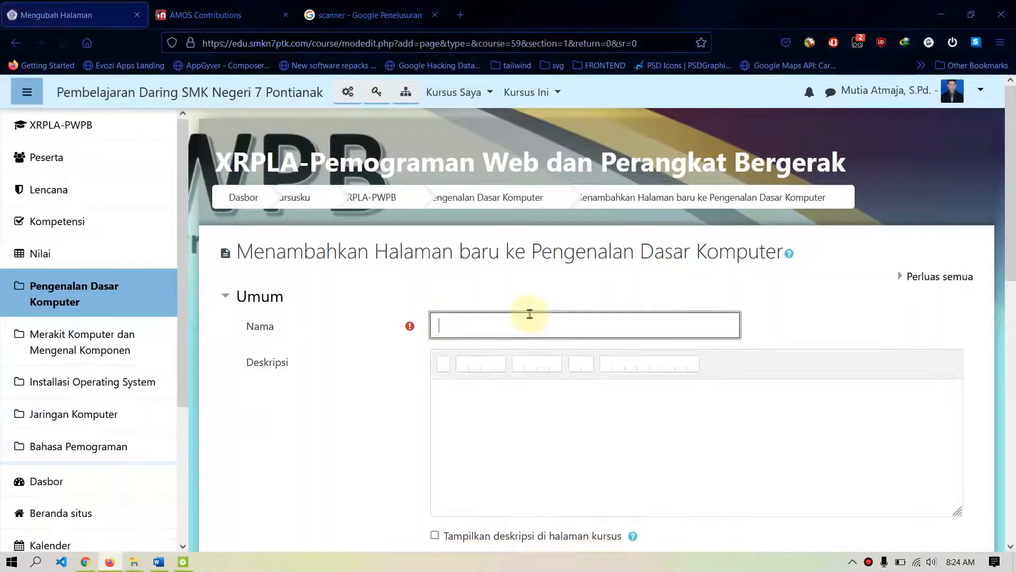
pyautogui.write('Pengertian Inp')
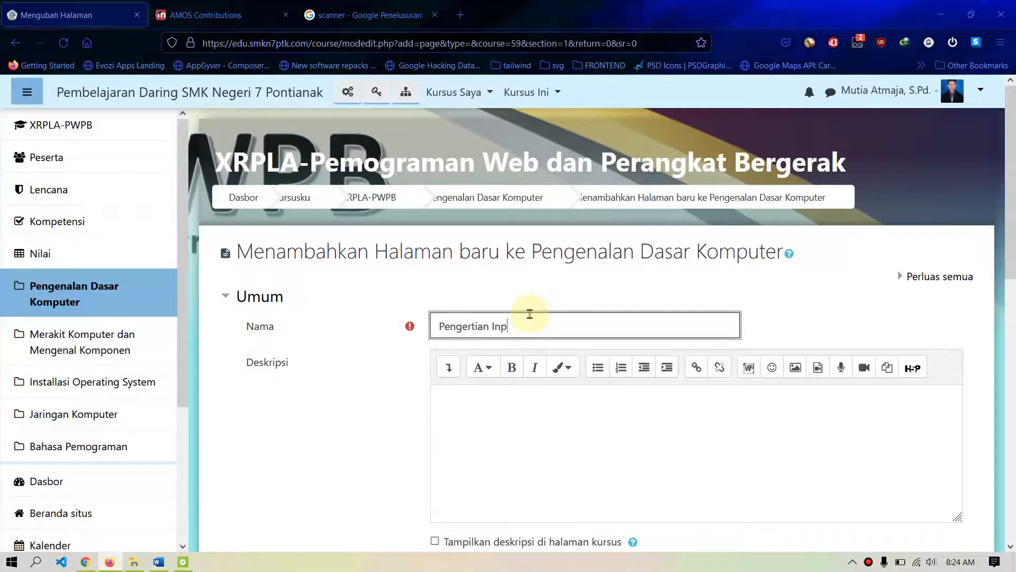
pyautogui.write('ut De')
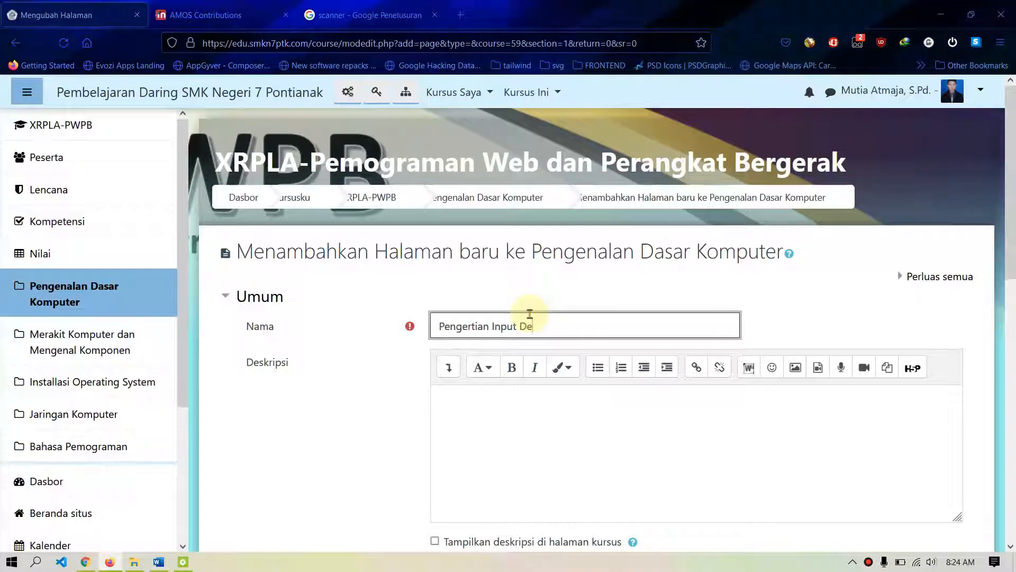
pyautogui.write('vice')
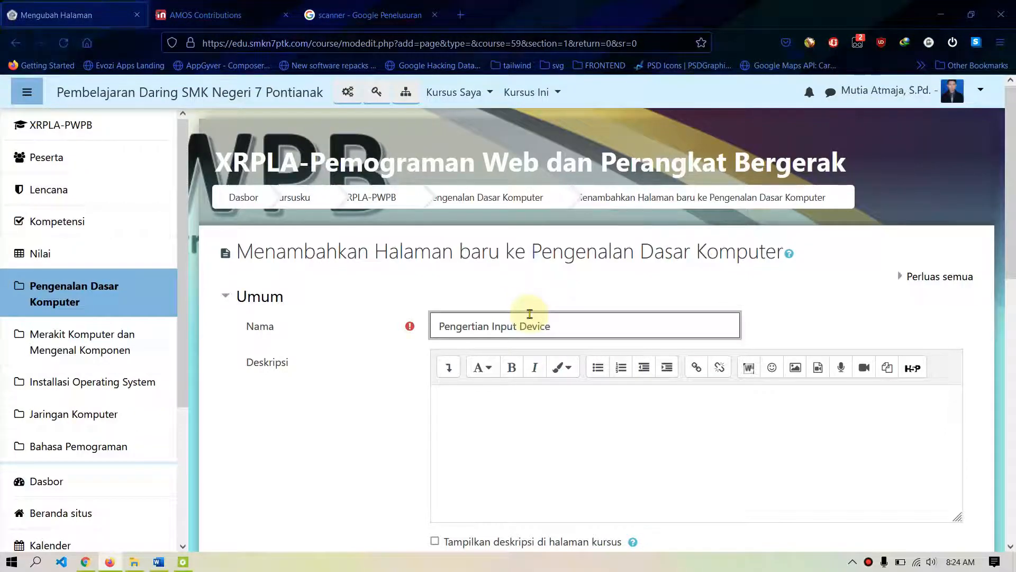
# Step: Switch to the Dasar-Dasar-Komputer Word document and copy the three paragraphs under the heading "Peralatan Input (Input Device)"
pyautogui.click(159, 561)
pyautogui.scroll(15, 342, 362)
pyautogui.scroll(15, 346, 355)
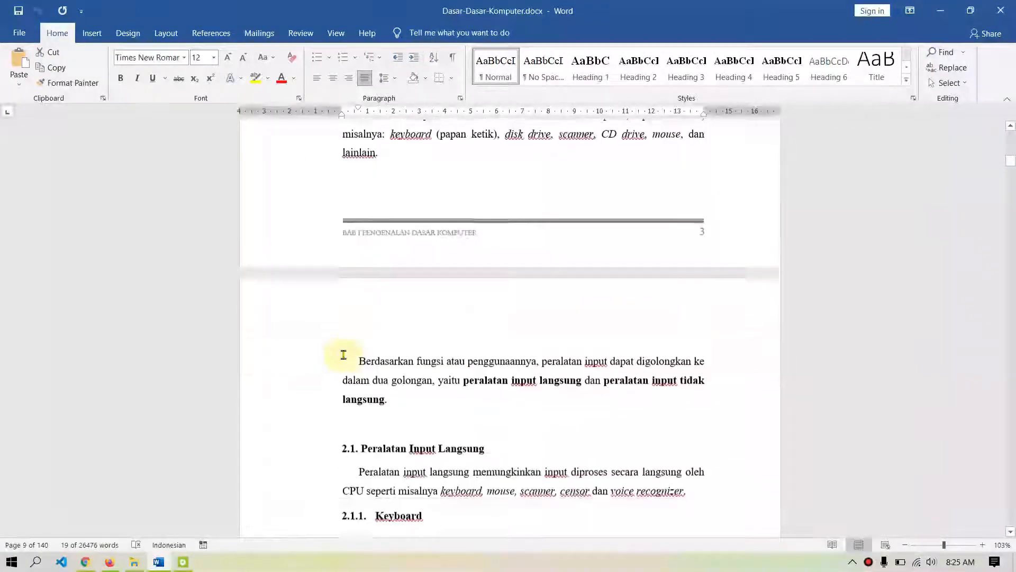
pyautogui.scroll(-2, 343, 355)
pyautogui.scroll(7, 343, 354)
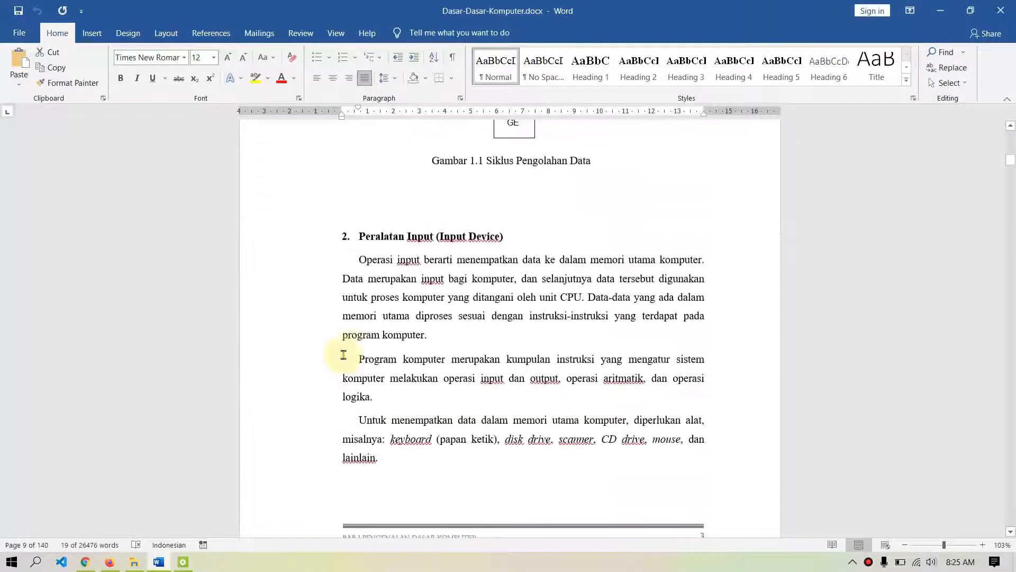
pyautogui.moveTo(360, 258); pyautogui.dragTo(381, 458)
pyautogui.hotkey('ctrl', 'c')
pyautogui.rightClick(371, 259)
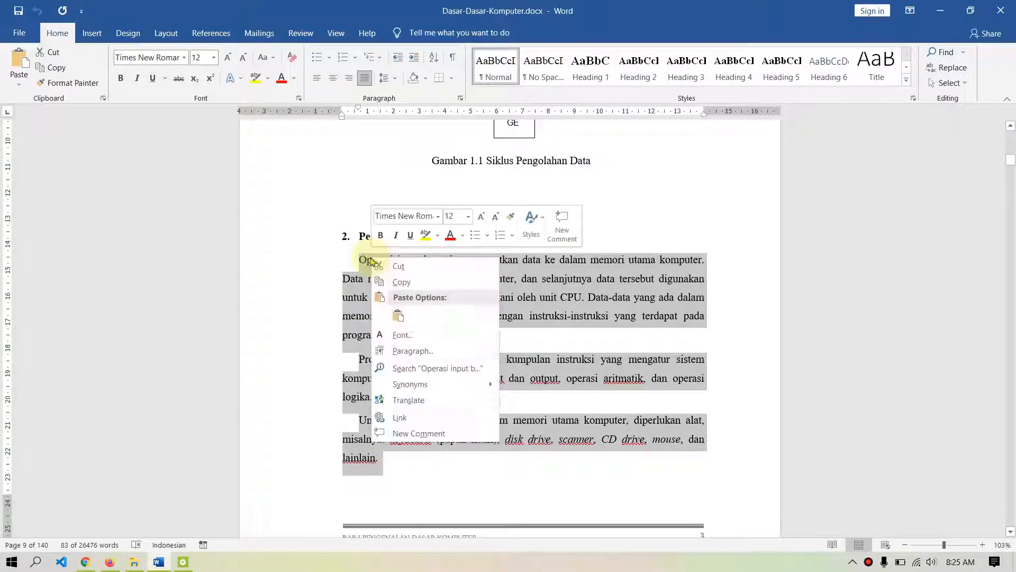
pyautogui.click(389, 284)
# Step: Return to the new Halaman form in Firefox and paste the copied paragraphs into Konten halaman
pyautogui.hotkey('alt', 'Tab')
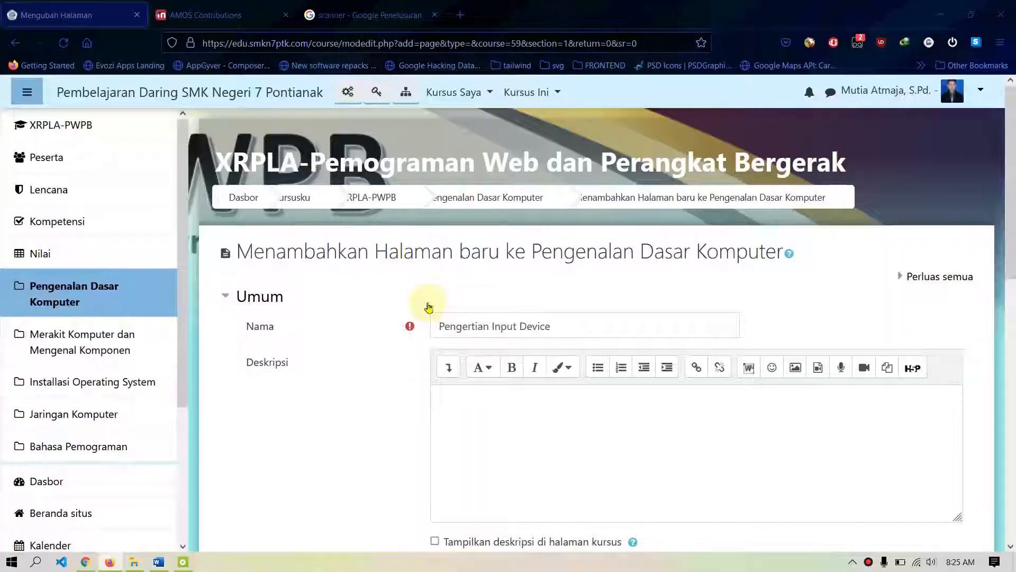
pyautogui.click(625, 431)
pyautogui.scroll(-6, 627, 426)
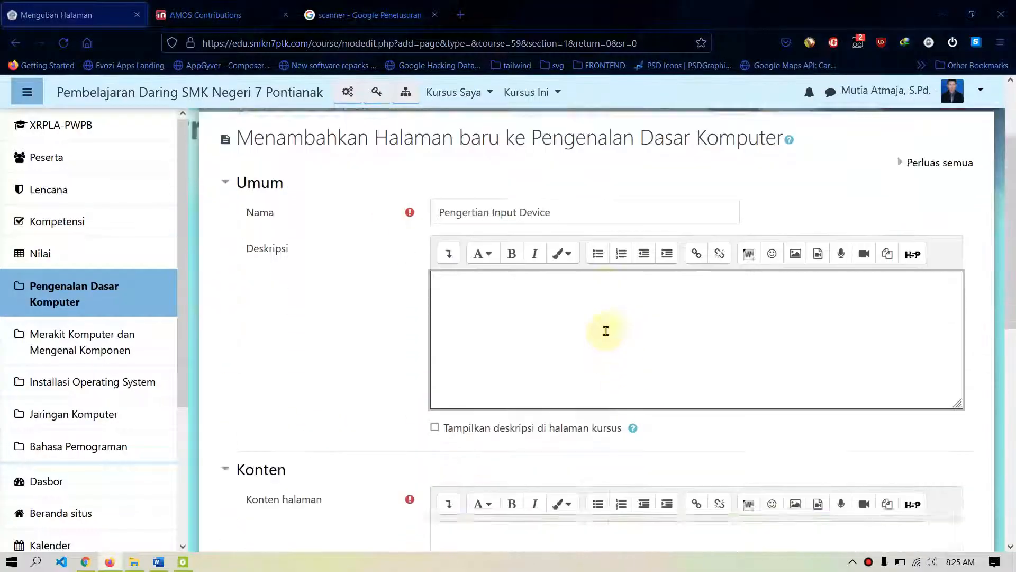
pyautogui.click(561, 314)
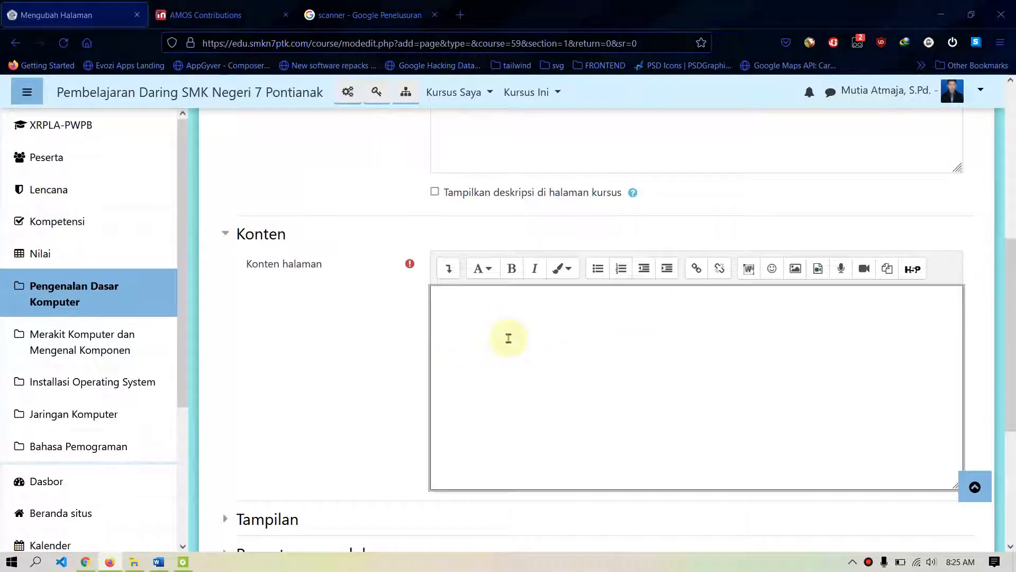
pyautogui.hotkey('ctrl', 'v')
pyautogui.scroll(4, 508, 334)
pyautogui.scroll(-5, 317, 274)
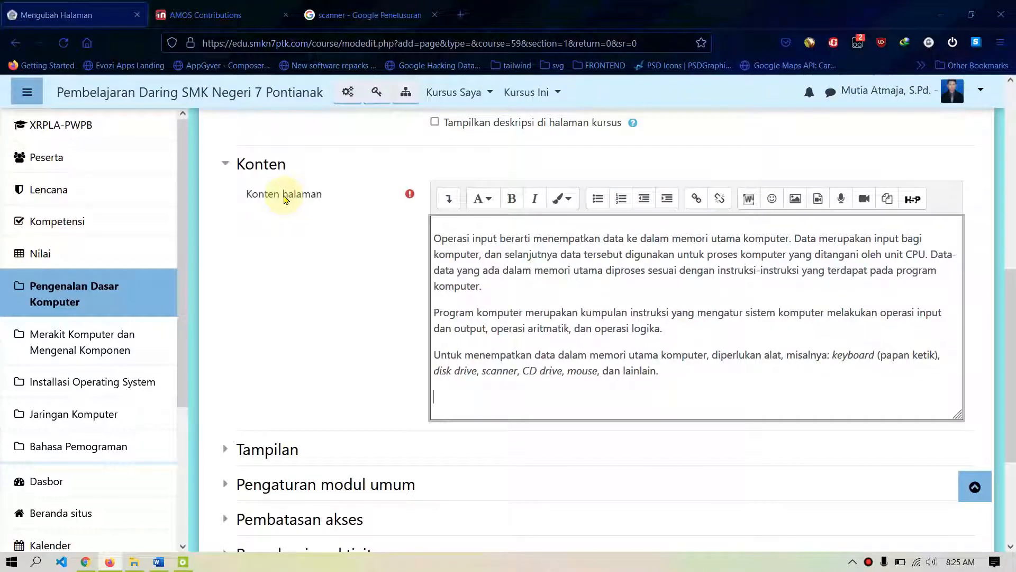
# Step: Set the page's completion tracking to "Aktivitas otomatis lengkap apabila kondisi terpenuhi" and save it, returning to the course
pyautogui.scroll(-3, 284, 199)
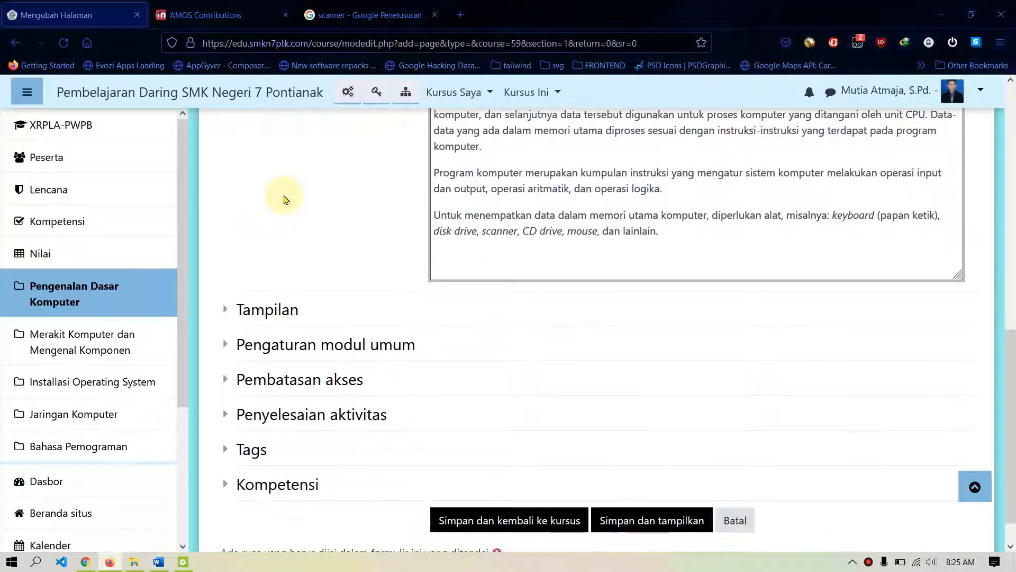
pyautogui.scroll(-1, 297, 199)
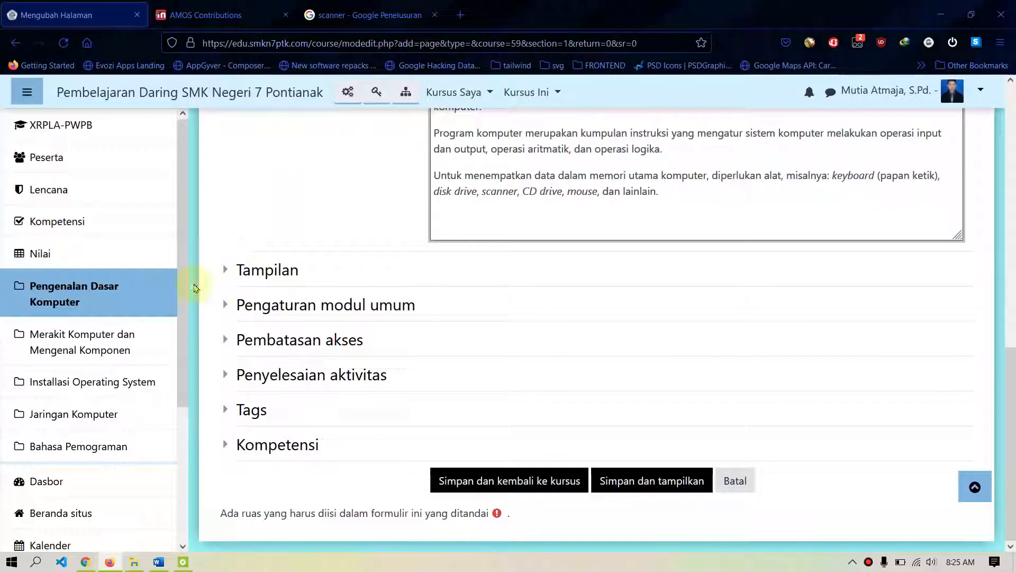
pyautogui.click(226, 380)
pyautogui.click(570, 411)
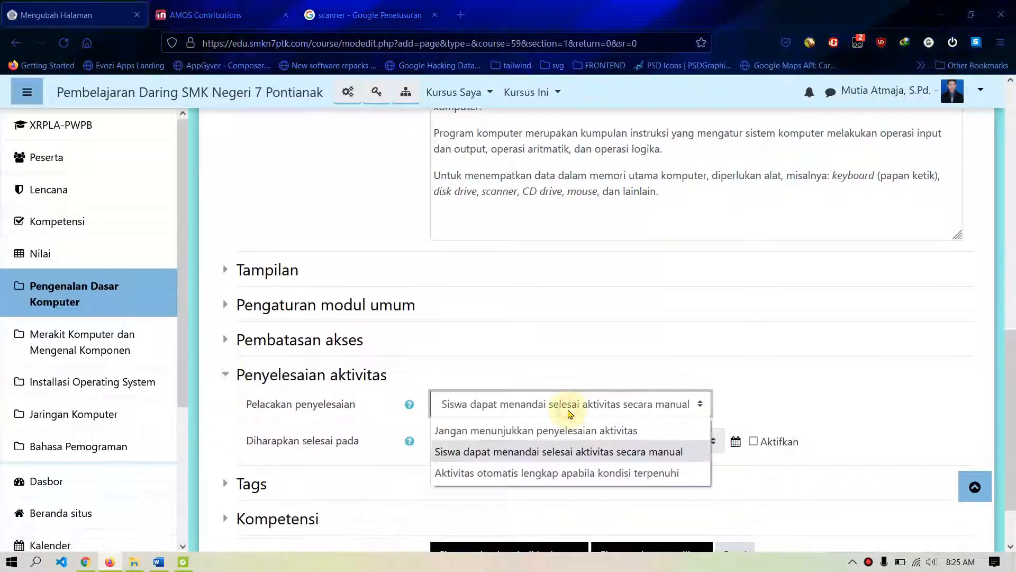
pyautogui.click(490, 473)
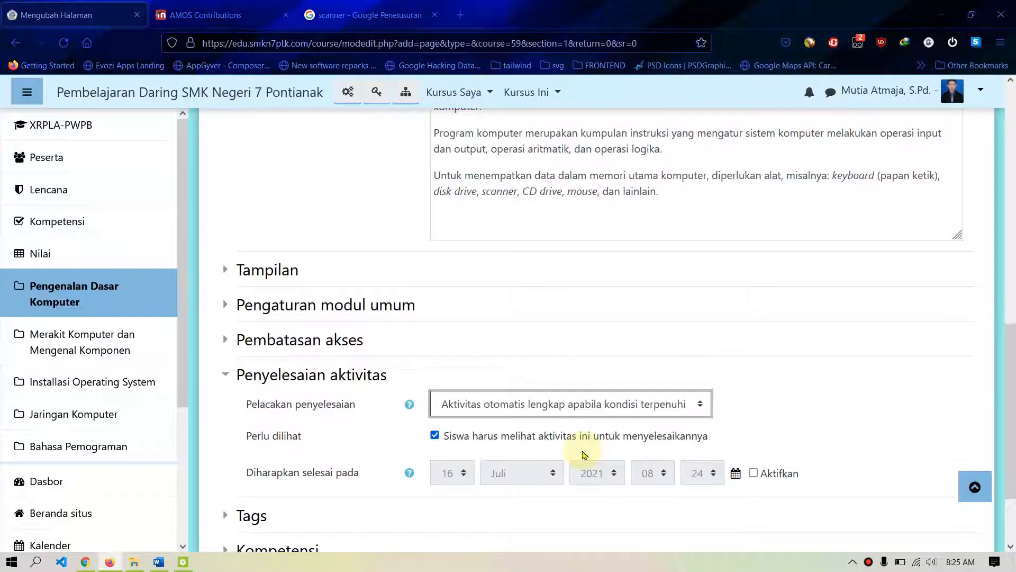
pyautogui.scroll(-3, 584, 454)
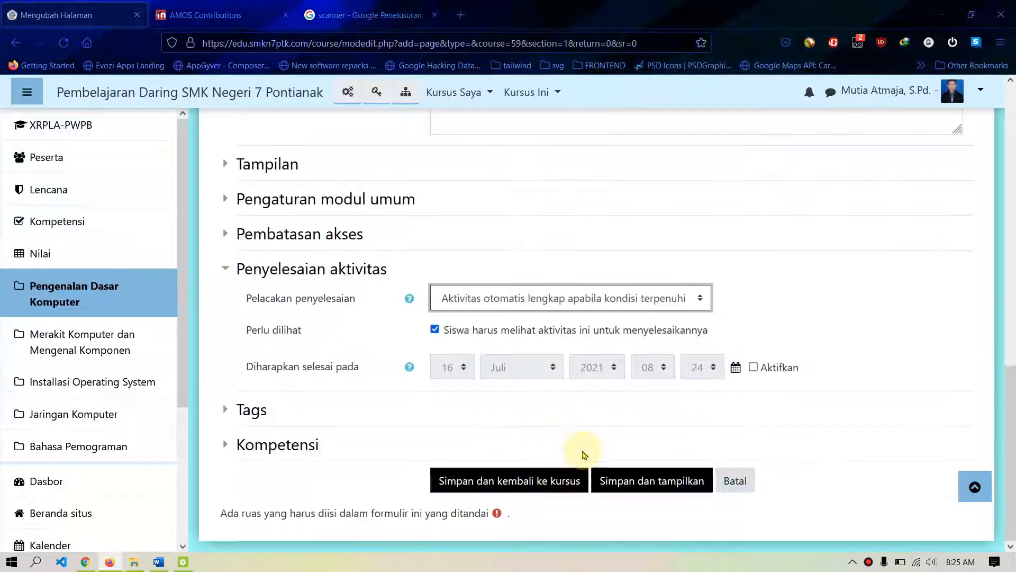
pyautogui.click(551, 482)
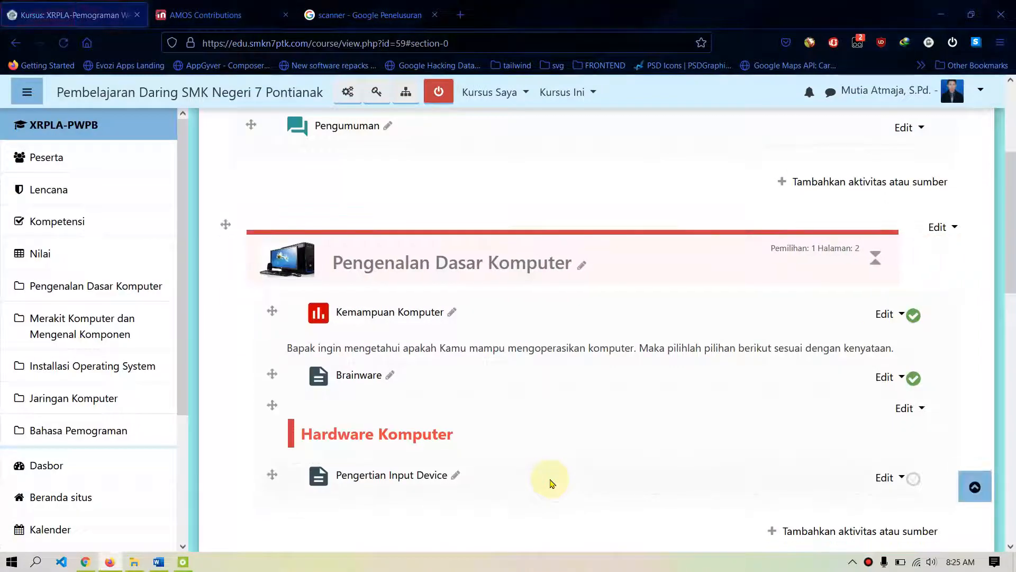
# Step: Turn course editing off and view the contents of the Pengenalan Dasar Komputer topic
pyautogui.click(437, 94)
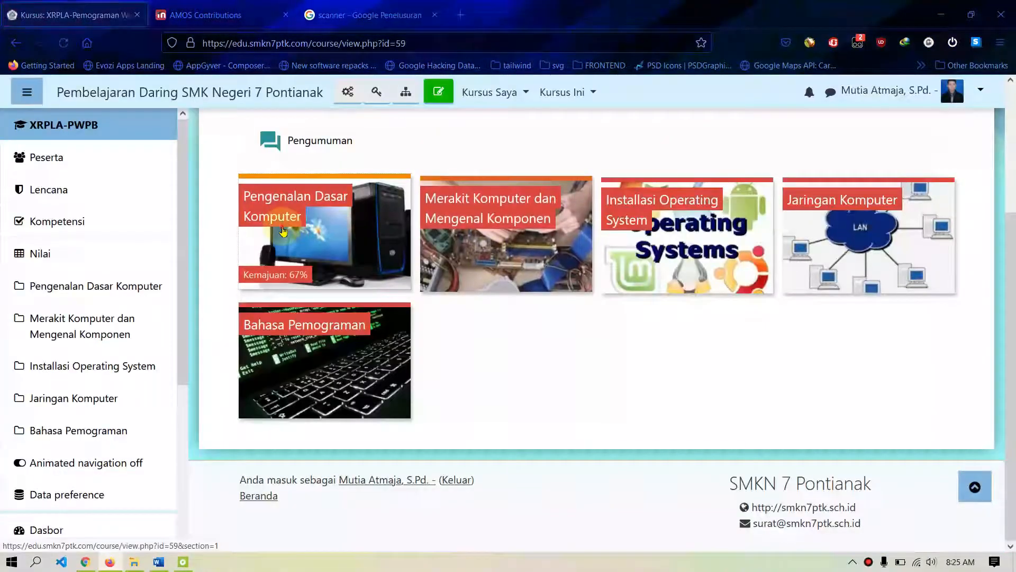
pyautogui.click(283, 231)
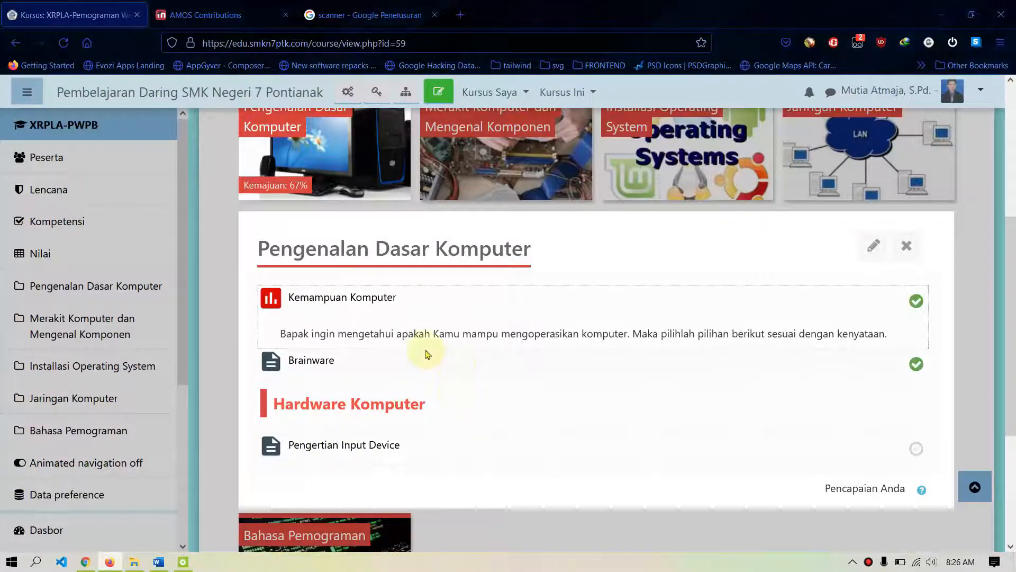
# Step: Turn course editing on and indent the Pengertian Input Device page one level to the right under Hardware Komputer
pyautogui.click(438, 93)
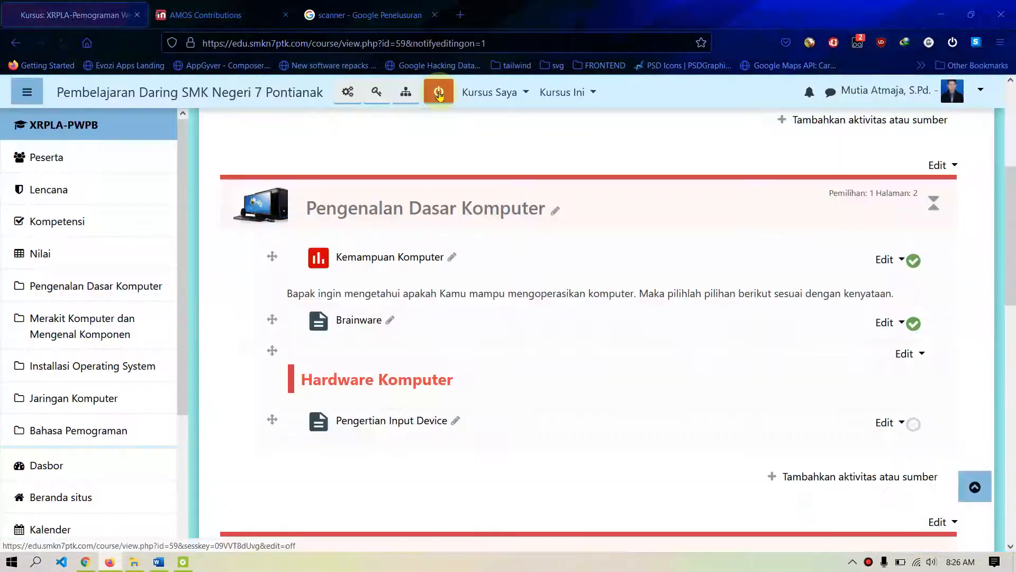
pyautogui.scroll(-3, 444, 132)
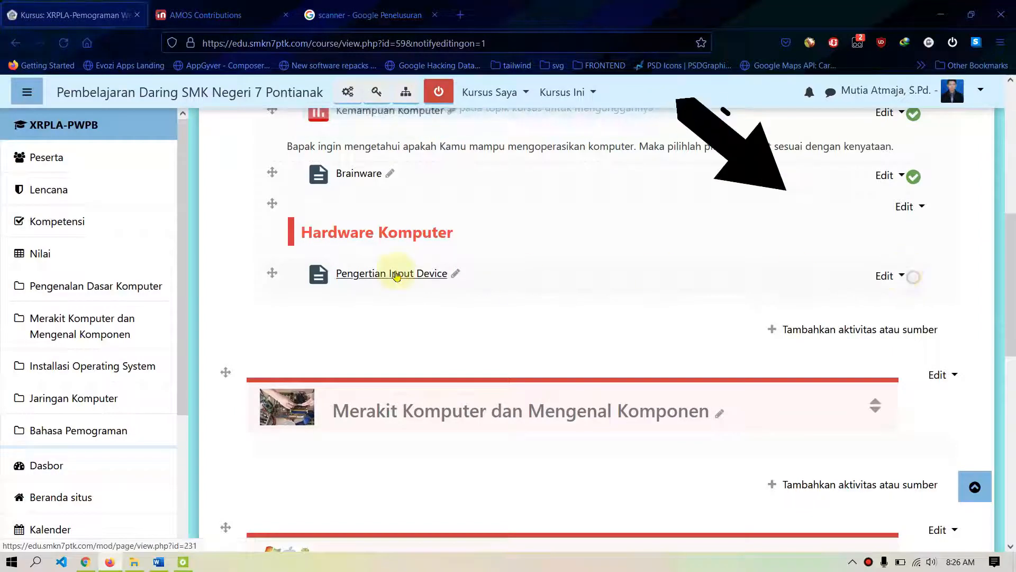
pyautogui.click(899, 276)
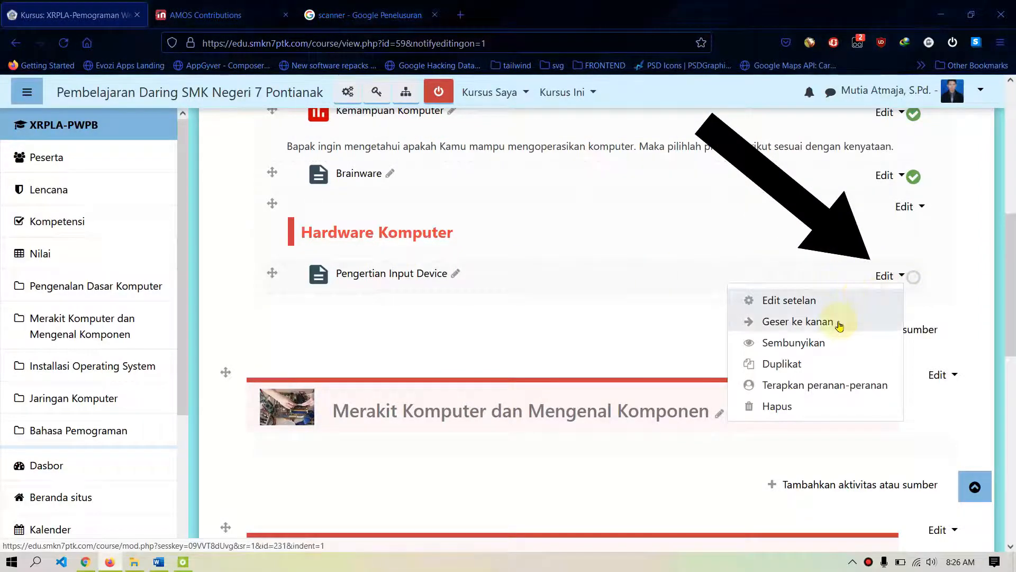
pyautogui.click(798, 327)
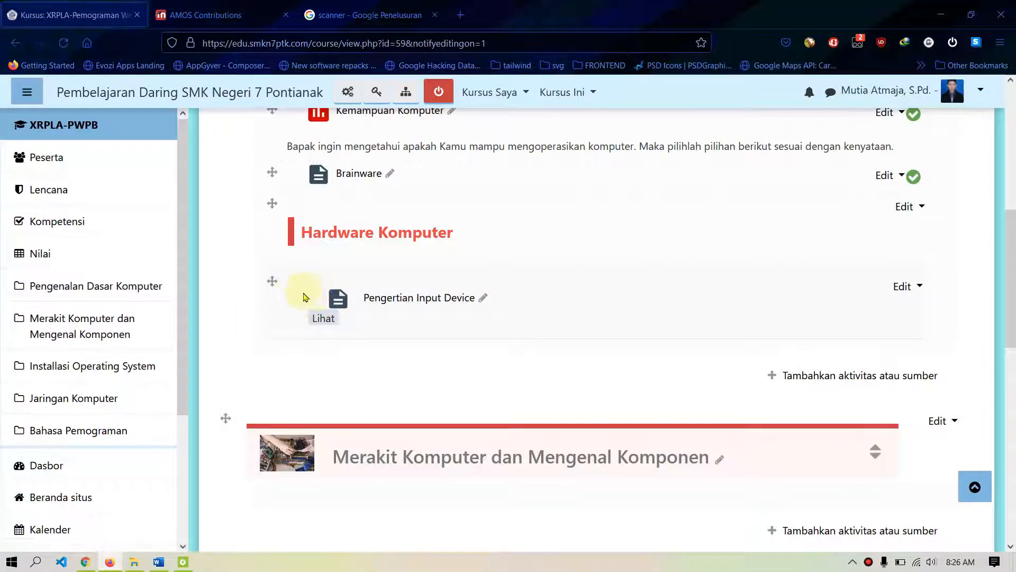
# Step: Turn course editing off, view the Pengertian Input Device page from the Pengenalan Dasar Komputer topic, and close it
pyautogui.click(439, 92)
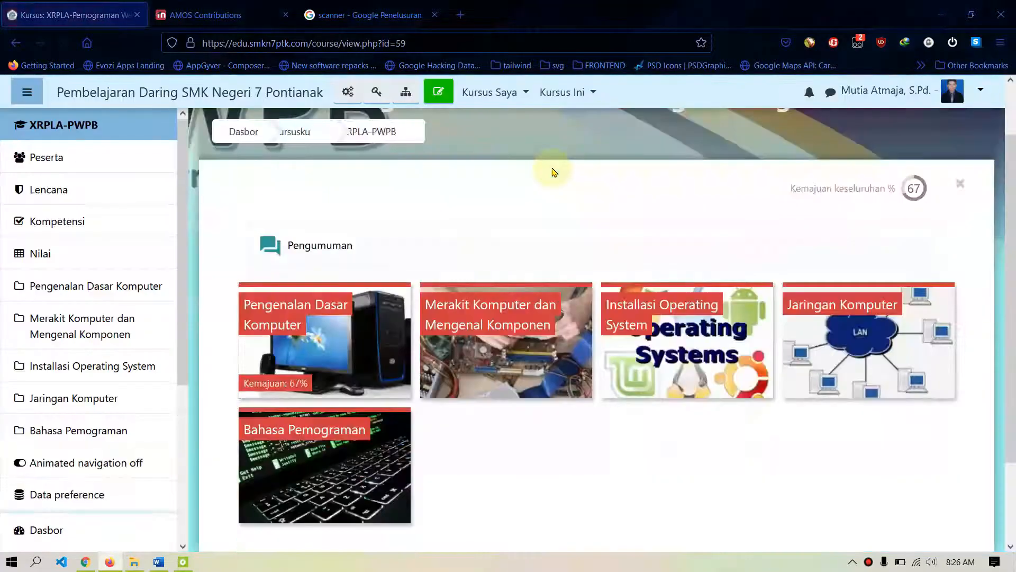
pyautogui.click(339, 300)
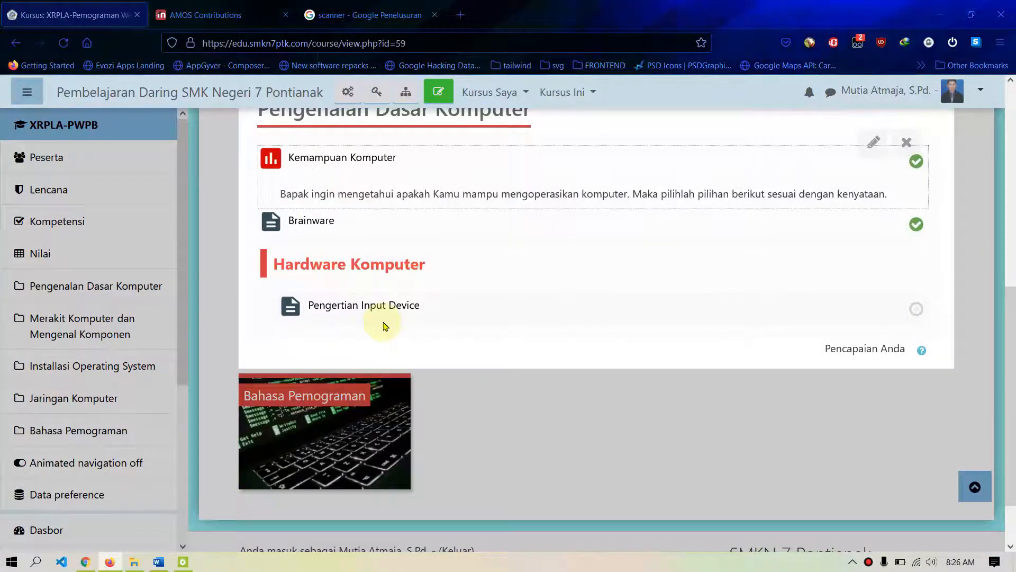
pyautogui.click(358, 311)
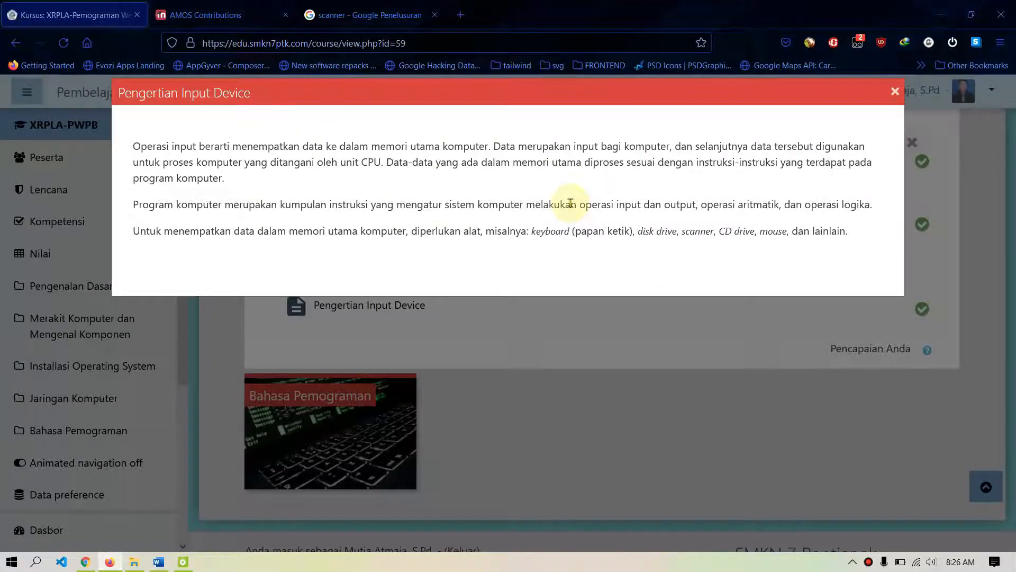
pyautogui.click(895, 91)
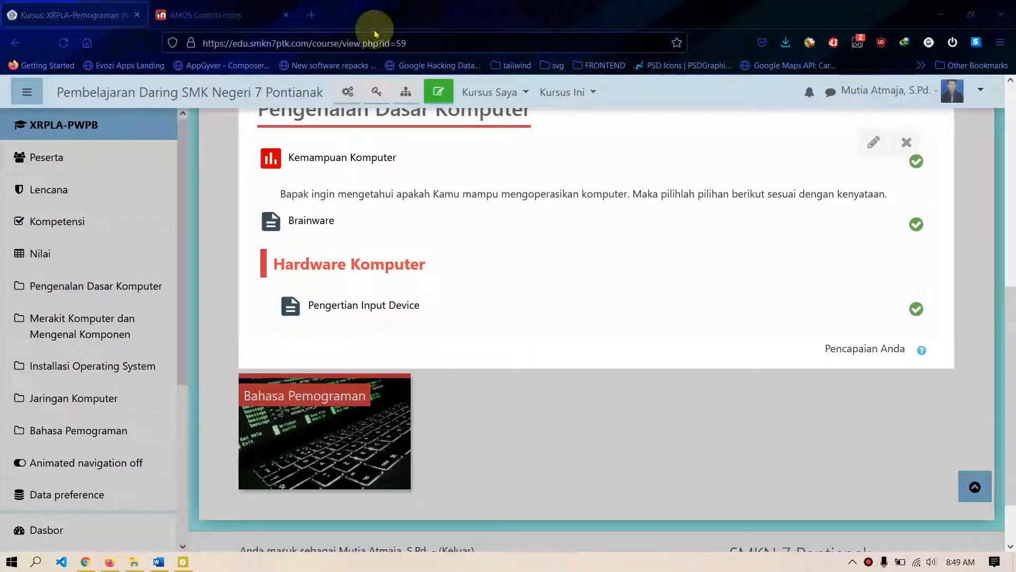
# Step: Turn course editing on, add a new Pelajaran to the Pengenalan Dasar Komputer topic, and name it "Jenis Jenis Hardwar"
pyautogui.click(438, 94)
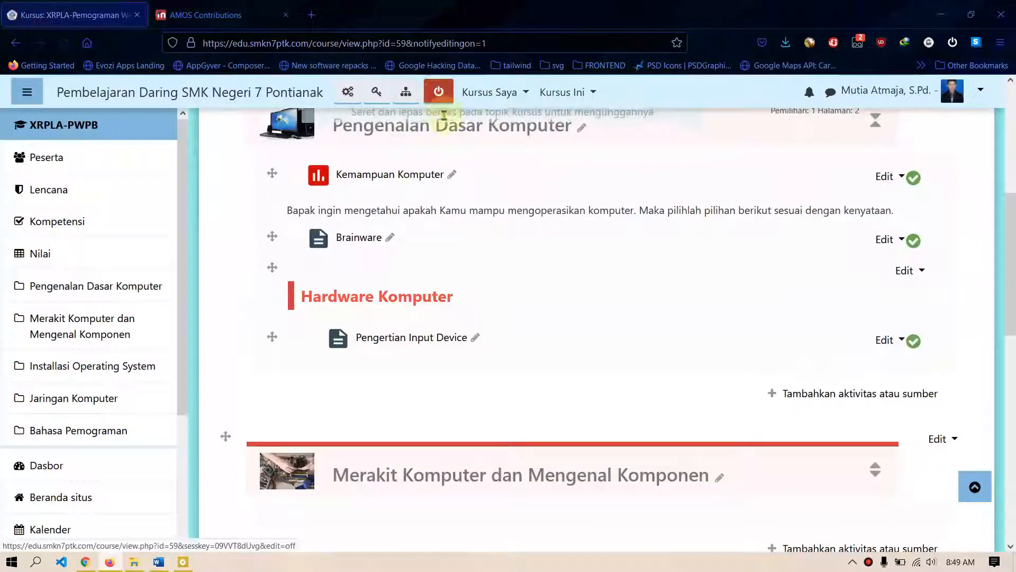
pyautogui.scroll(-1, 443, 186)
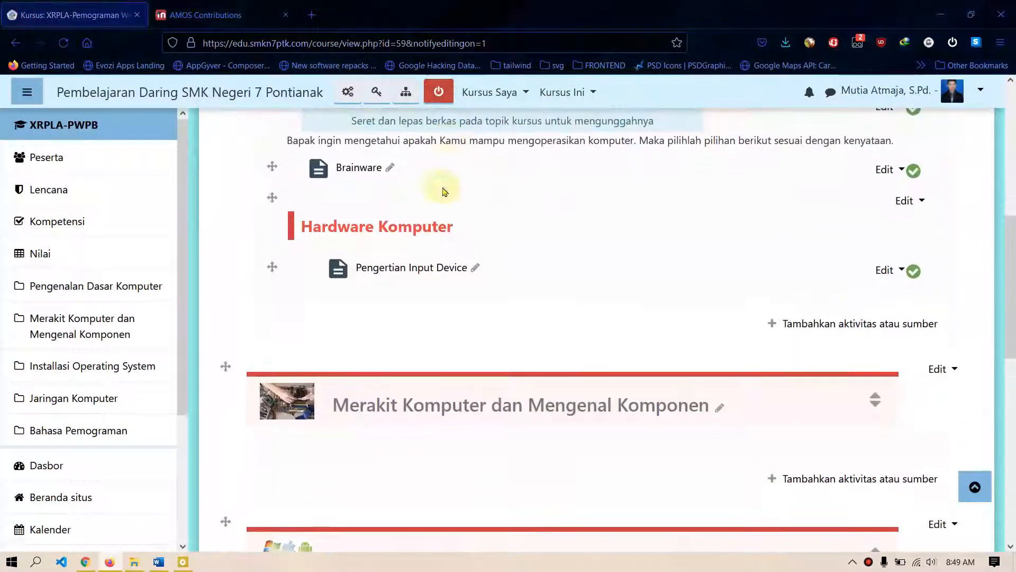
pyautogui.click(823, 332)
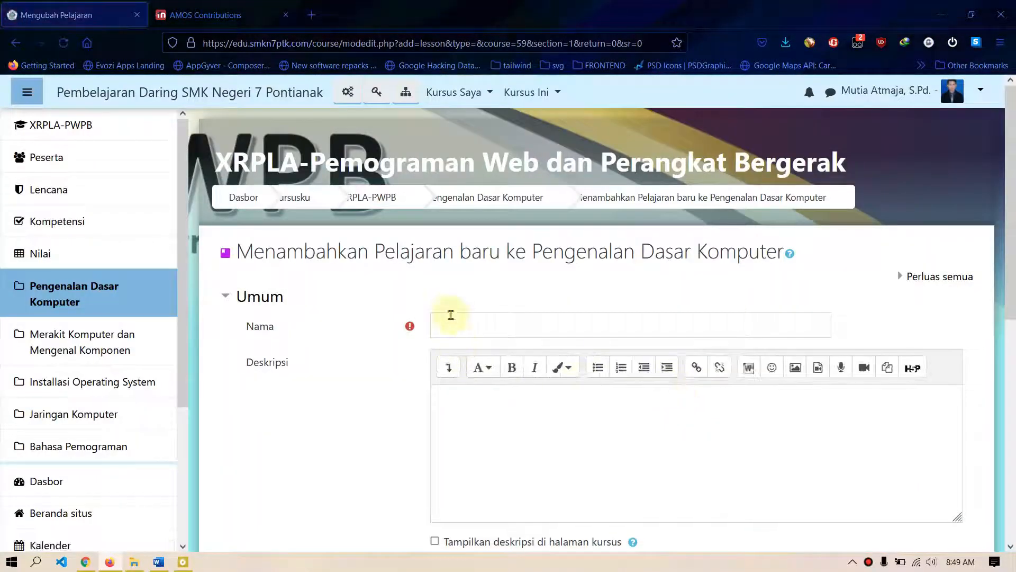
pyautogui.click(450, 321)
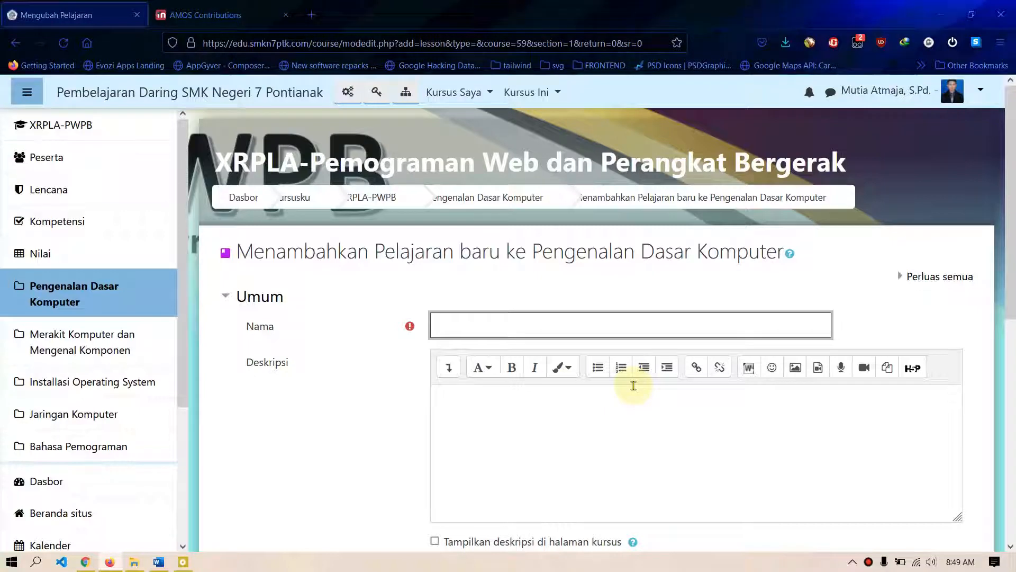
pyautogui.write('Jenis Jen')
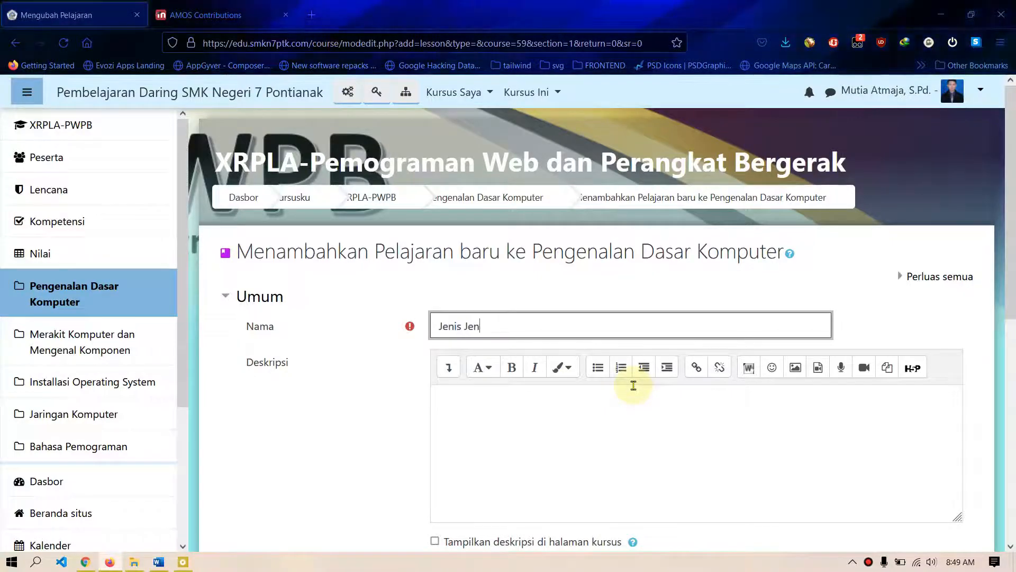
pyautogui.write('is Hardwars')
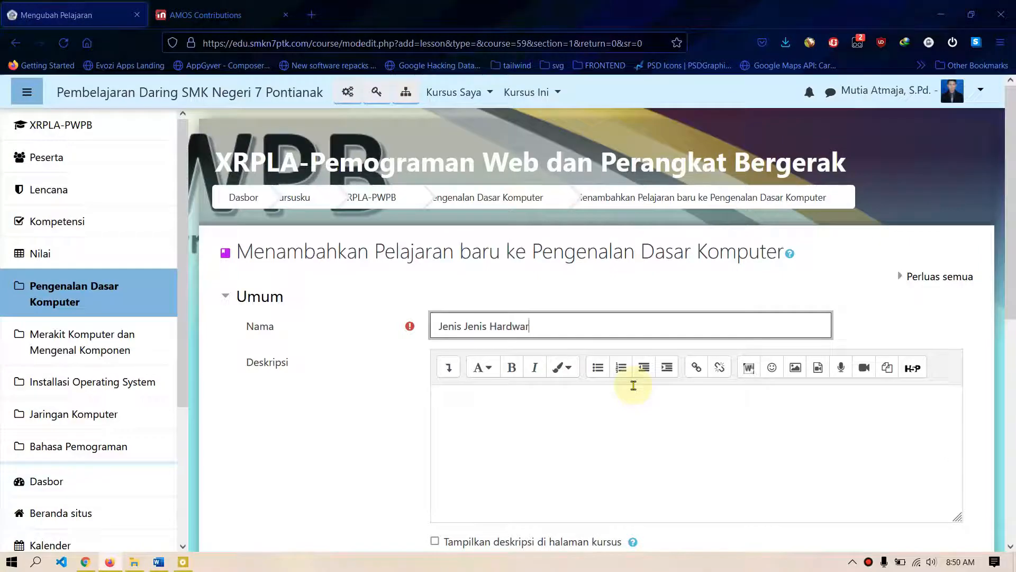
# Step: Set both Progress Bar and Tampilkan menu to Ya in the lesson's Tampilan settings
pyautogui.scroll(-5, 634, 386)
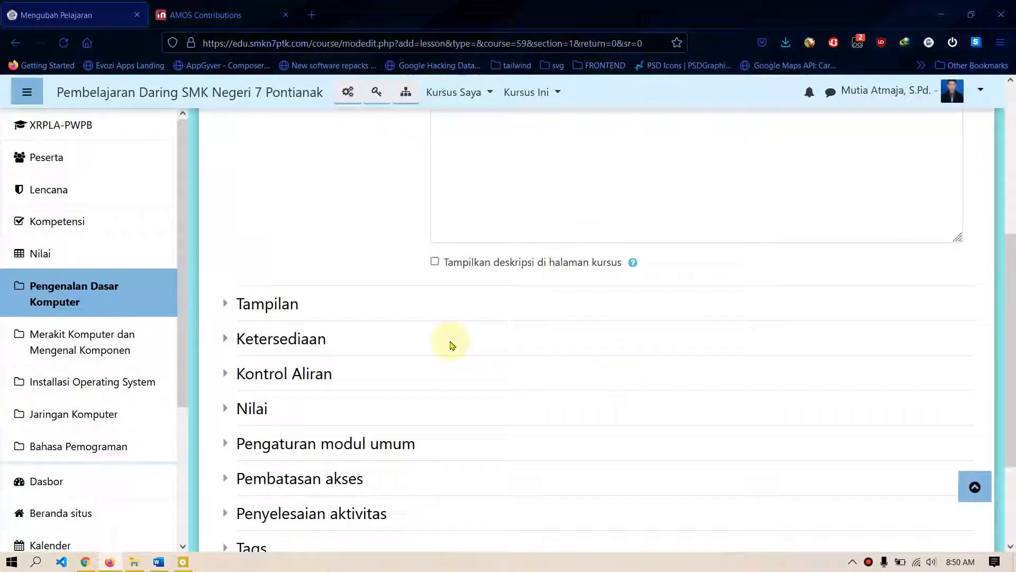
pyautogui.click(223, 301)
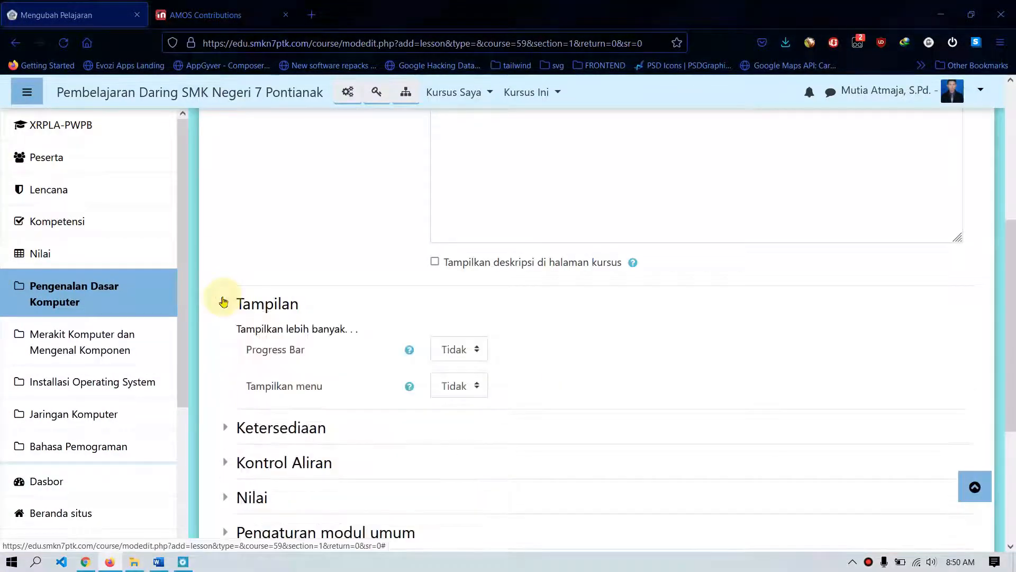
pyautogui.click(472, 347)
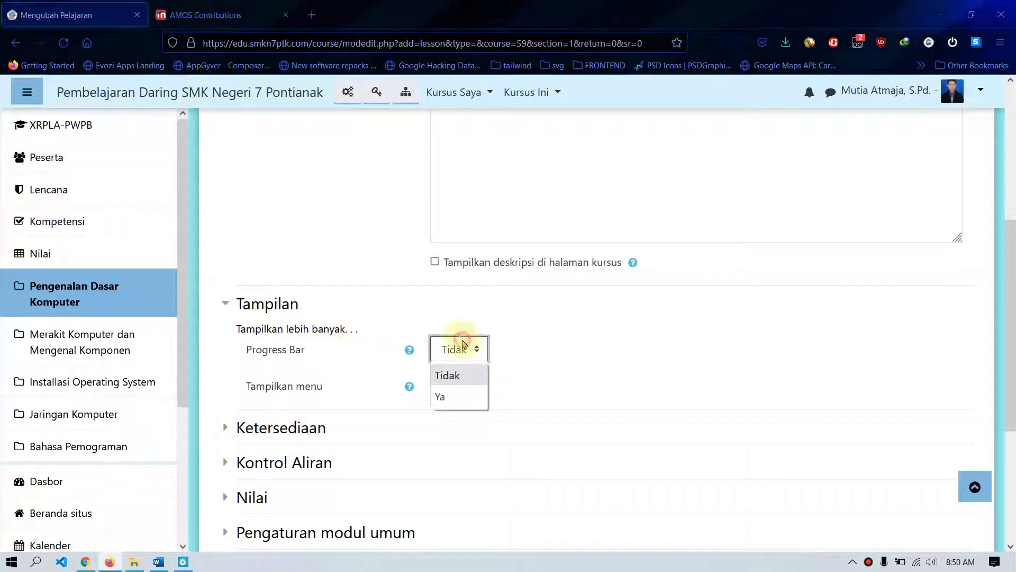
pyautogui.click(447, 394)
pyautogui.click(473, 384)
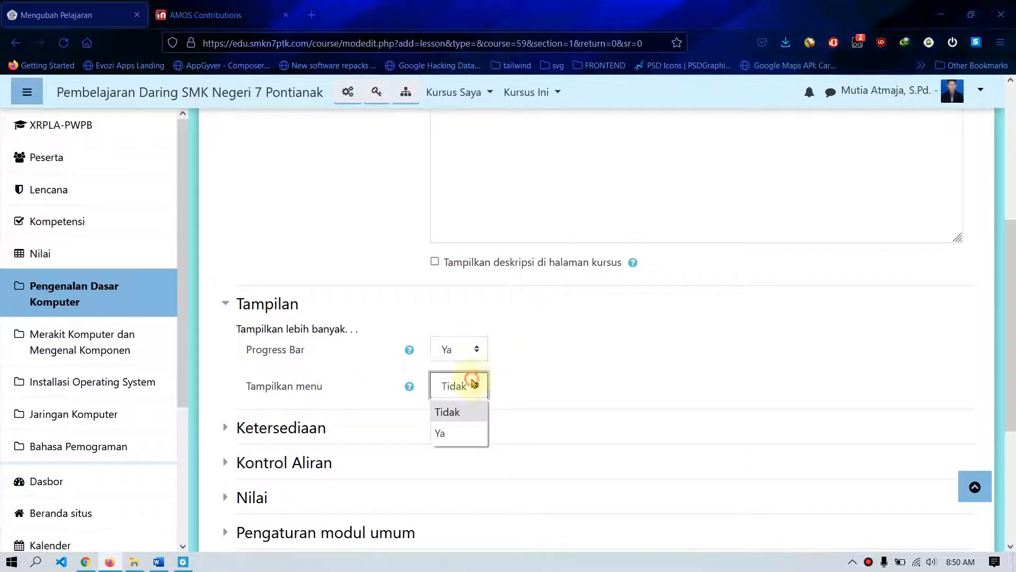
pyautogui.click(449, 432)
# Step: In the lesson's Penyelesaian aktivitas settings, set Pelacakan penyelesaian to "Aktivitas otomatis lengkap apabila kondisi terpenuhi"
pyautogui.scroll(-4, 628, 395)
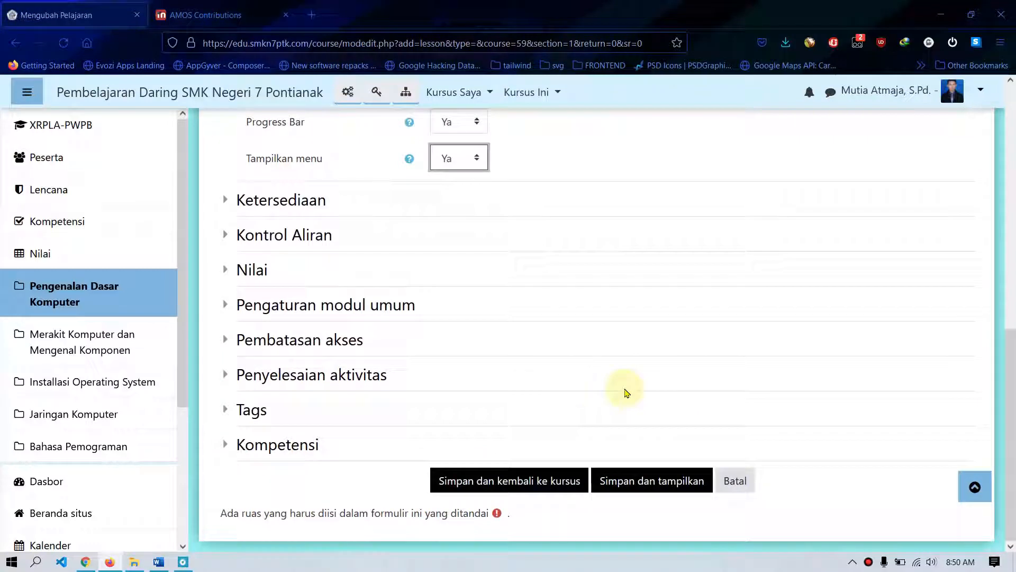
pyautogui.click(223, 202)
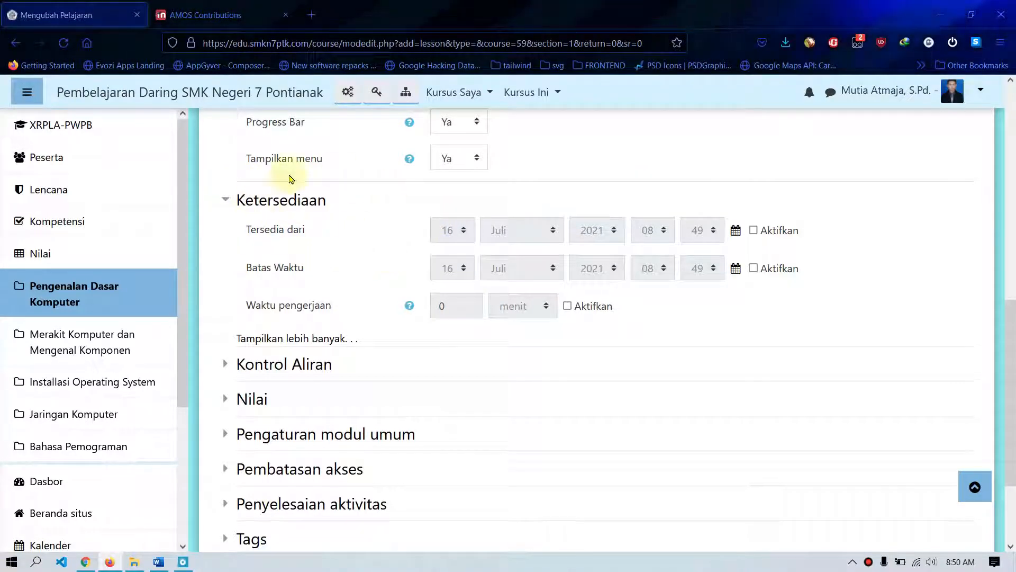
pyautogui.click(223, 198)
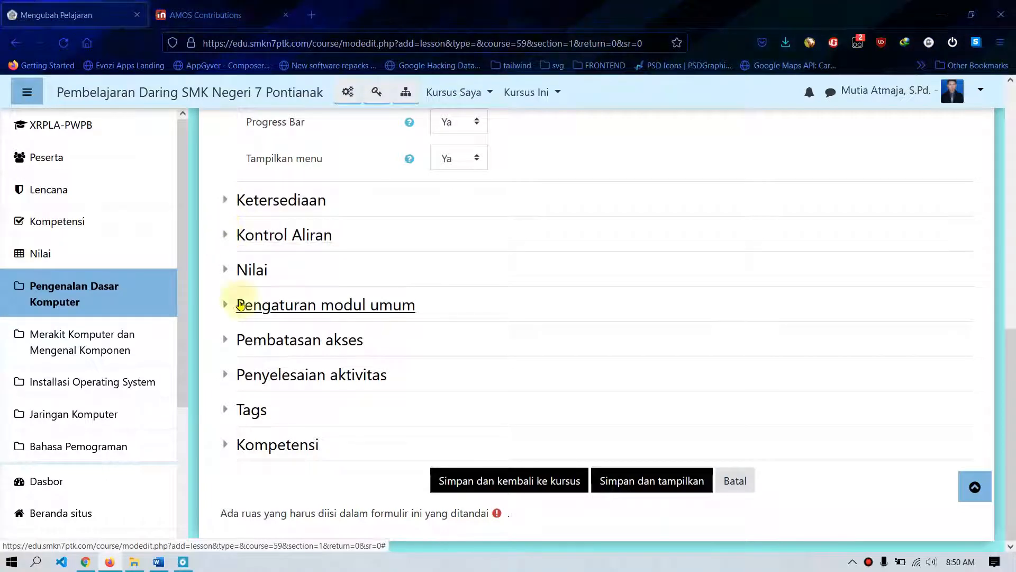
pyautogui.click(224, 376)
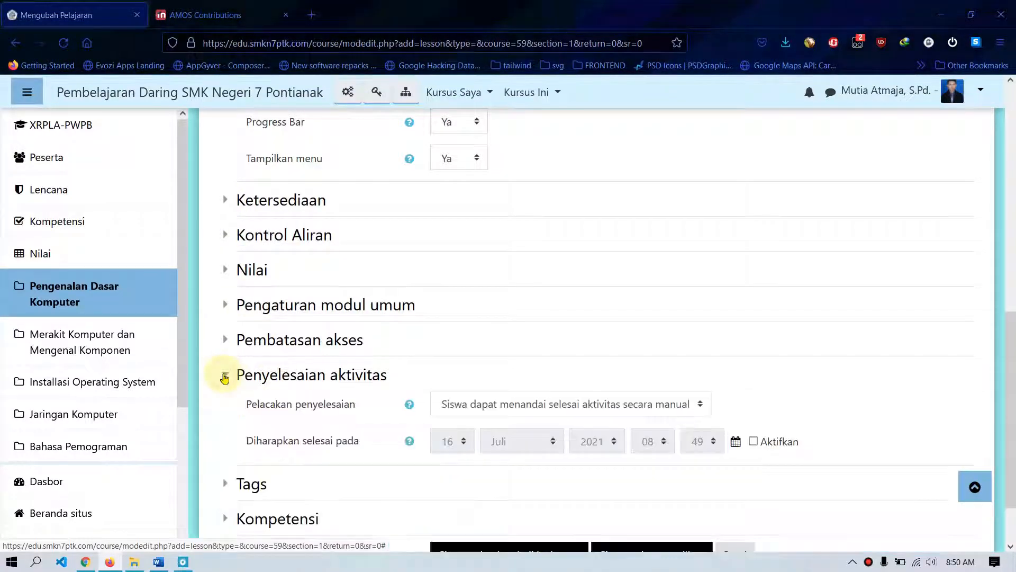
pyautogui.scroll(-2, 527, 301)
pyautogui.click(549, 332)
pyautogui.click(548, 332)
pyautogui.click(550, 332)
pyautogui.click(479, 398)
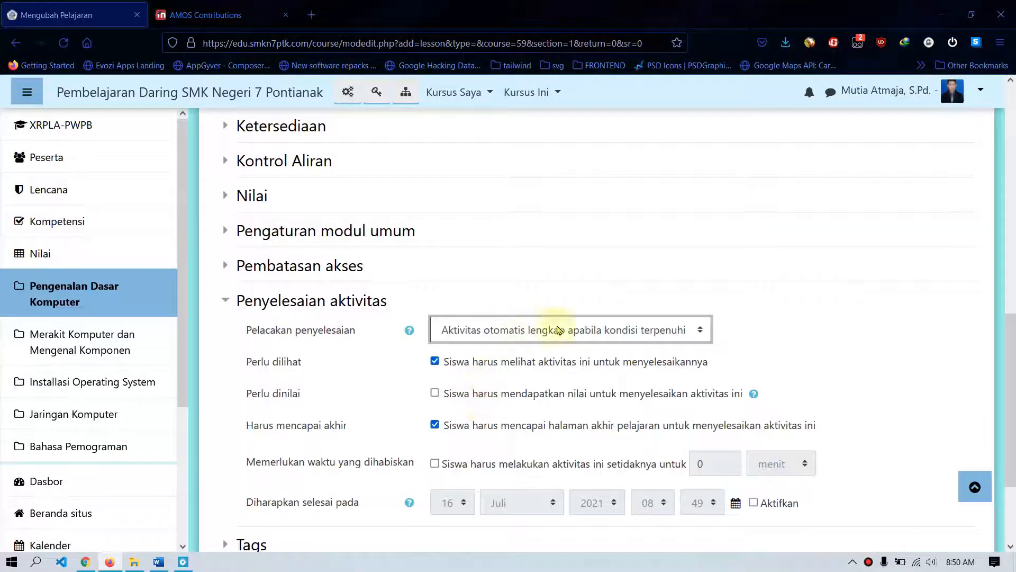
pyautogui.click(589, 340)
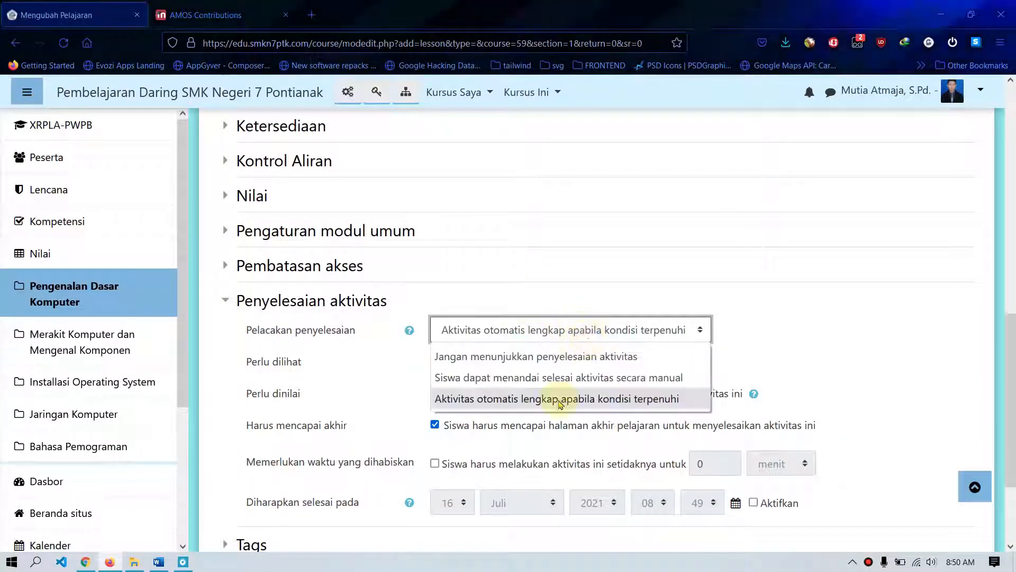
pyautogui.click(561, 399)
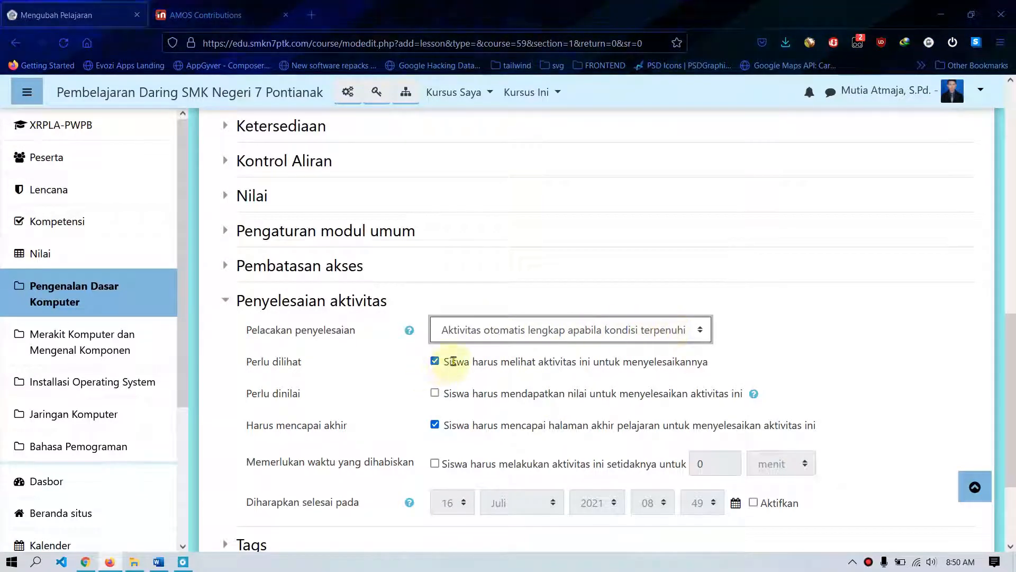
# Step: Require at least 2 menit spent on the lesson for completion, and save it, returning to the course
pyautogui.moveTo(453, 361); pyautogui.dragTo(638, 362)
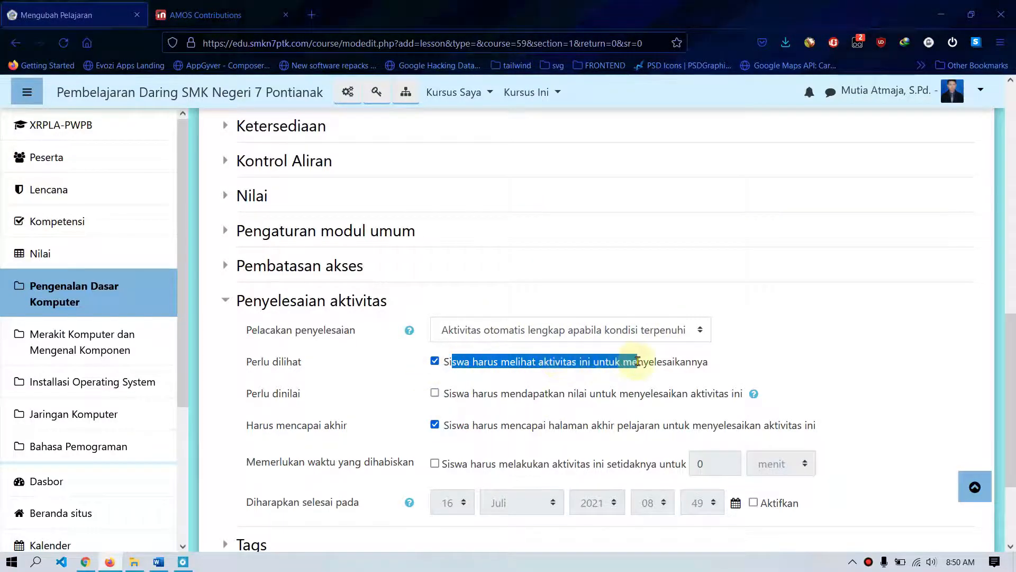
pyautogui.moveTo(479, 429); pyautogui.dragTo(698, 418)
pyautogui.click(434, 464)
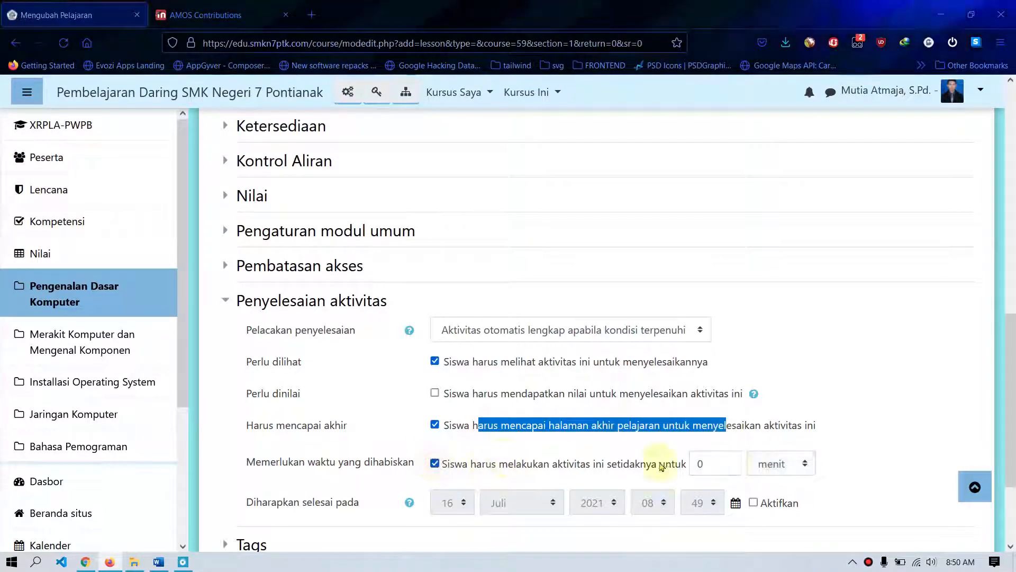
pyautogui.click(736, 459)
pyautogui.press('BackSpace')
pyautogui.write('2')
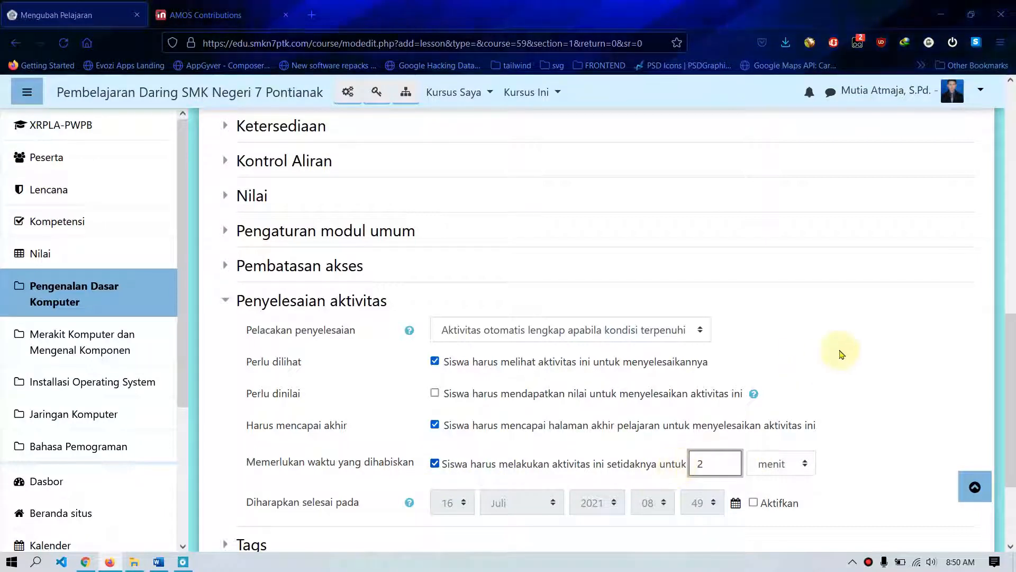
pyautogui.scroll(-1, 840, 352)
pyautogui.scroll(-1, 842, 354)
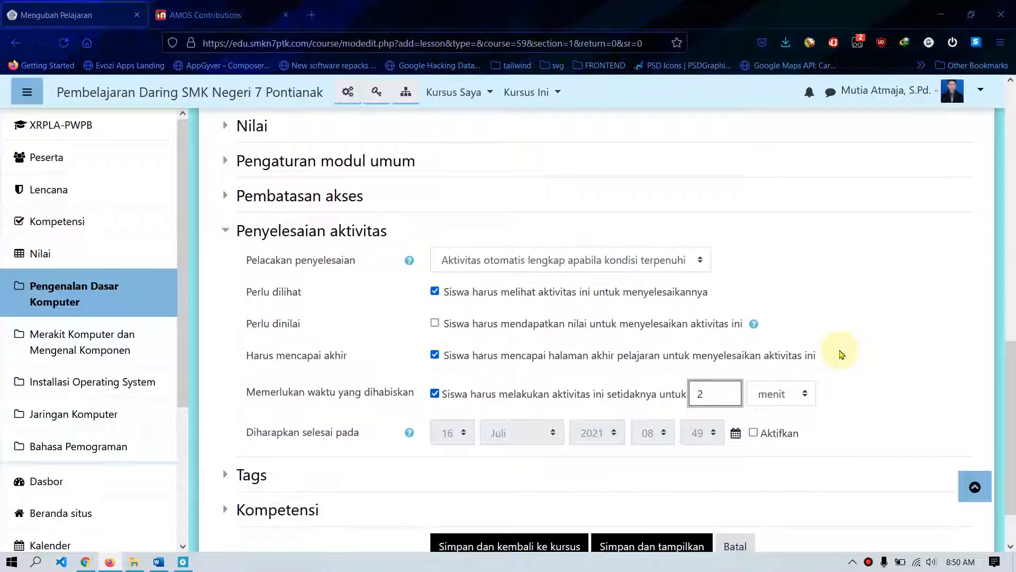
pyautogui.scroll(-1, 842, 354)
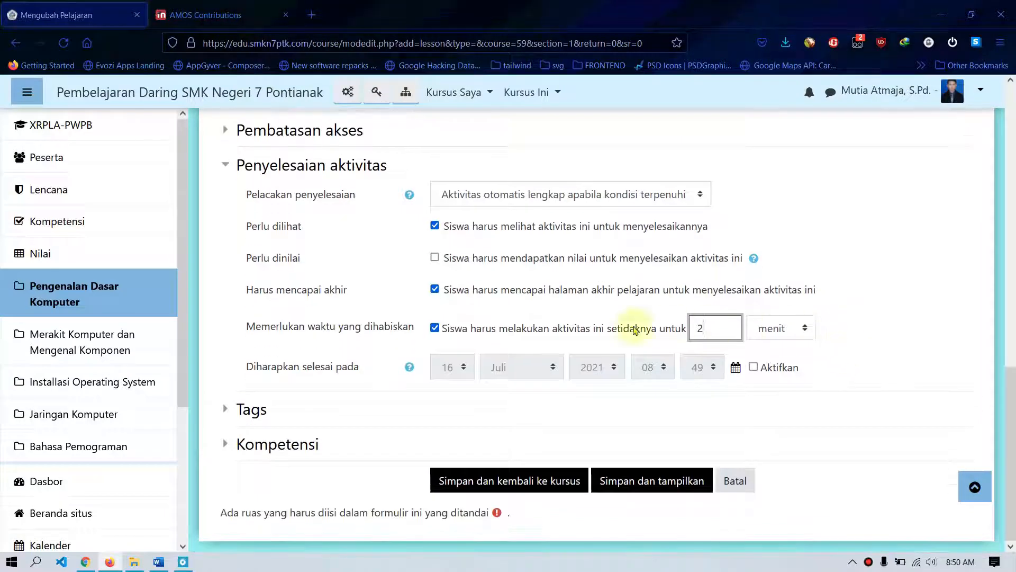
pyautogui.click(543, 483)
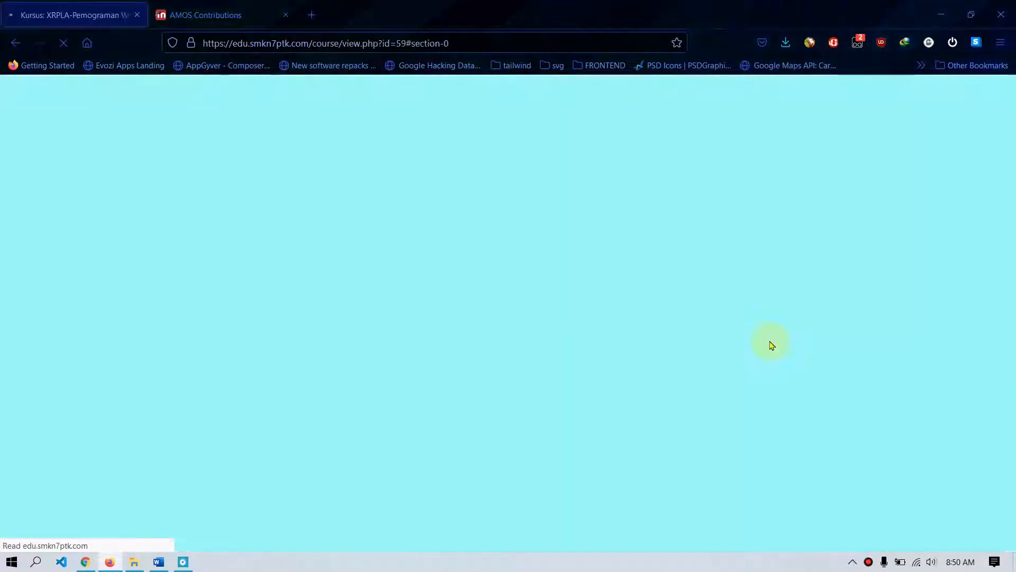
# Step: Indent the Jenis Jenis Hardware lesson one level to the right under Hardware Komputer
pyautogui.scroll(-3, 770, 341)
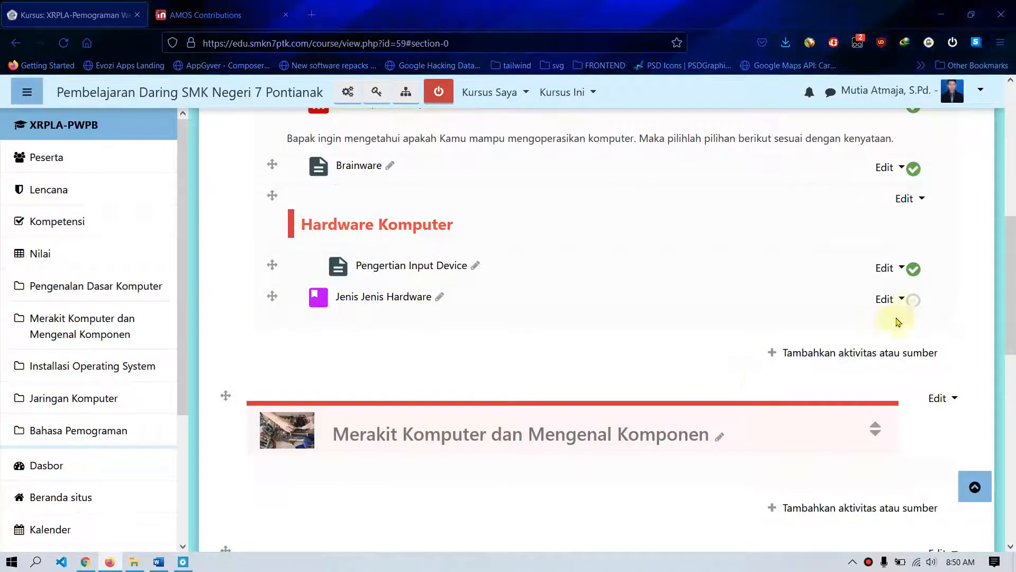
pyautogui.click(904, 300)
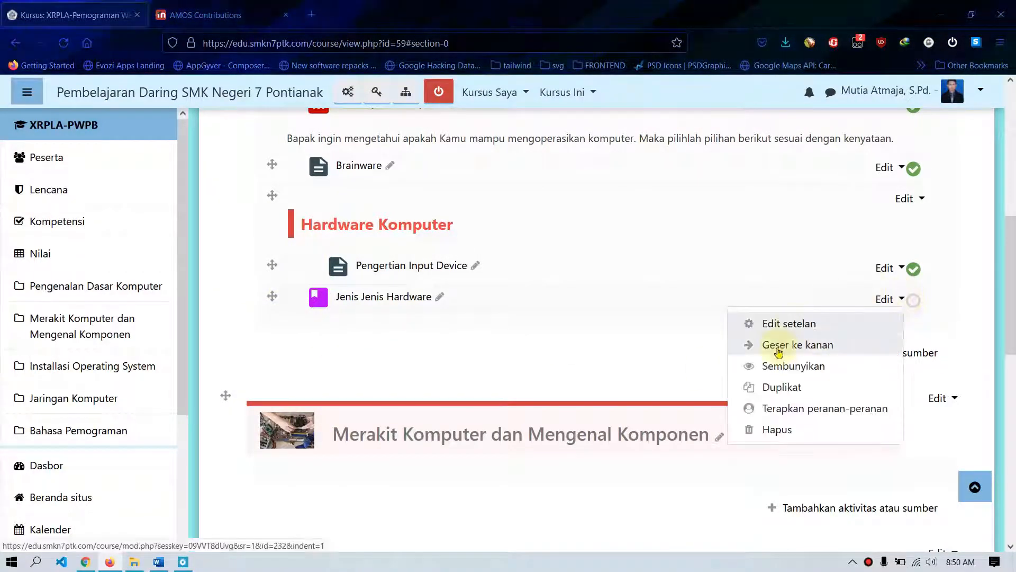
pyautogui.click(782, 345)
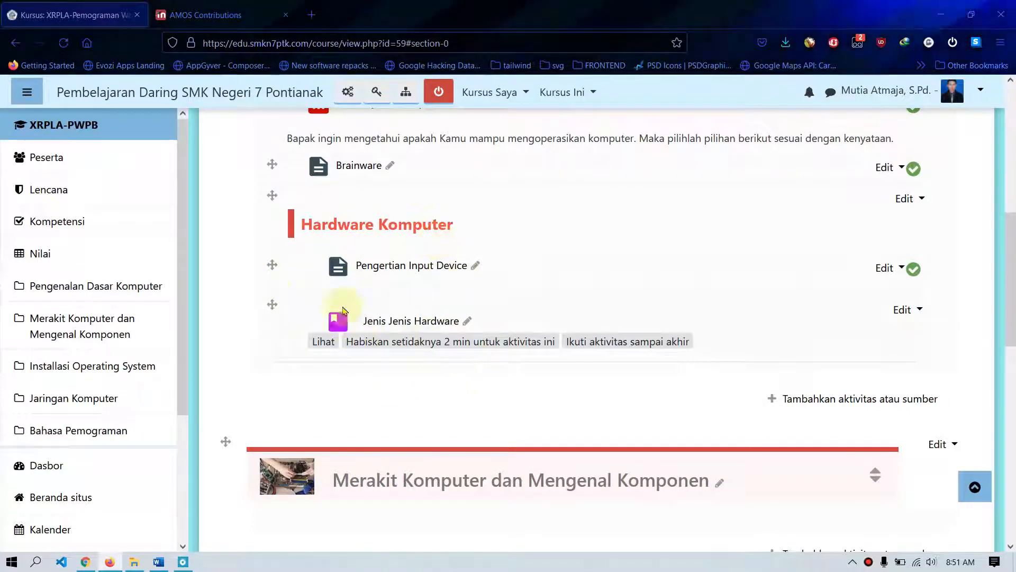
# Step: Open the Jenis Jenis Hardware lesson from the Pengenalan Dasar Komputer topic for adding its first content
pyautogui.click(410, 321)
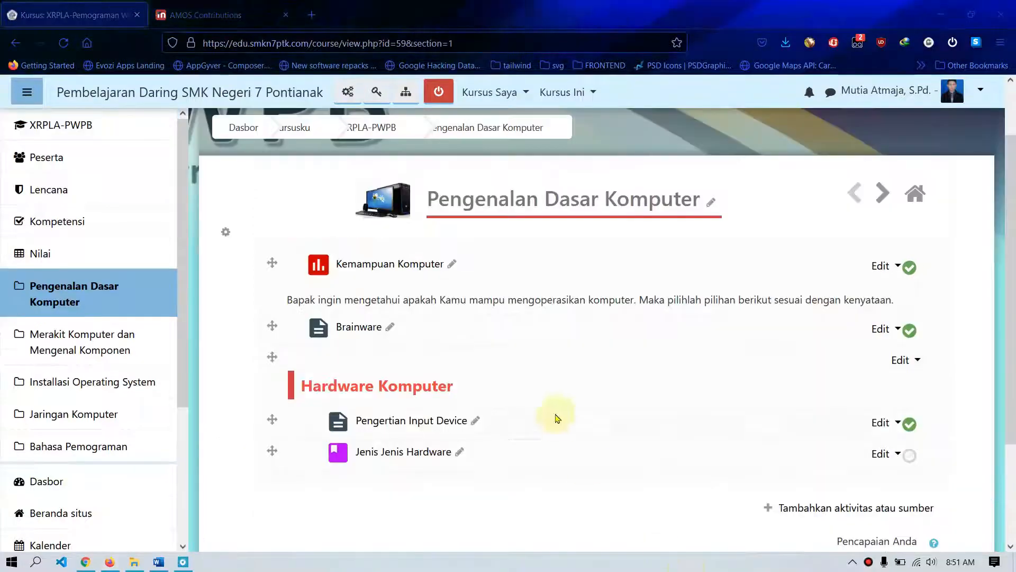
pyautogui.click(403, 454)
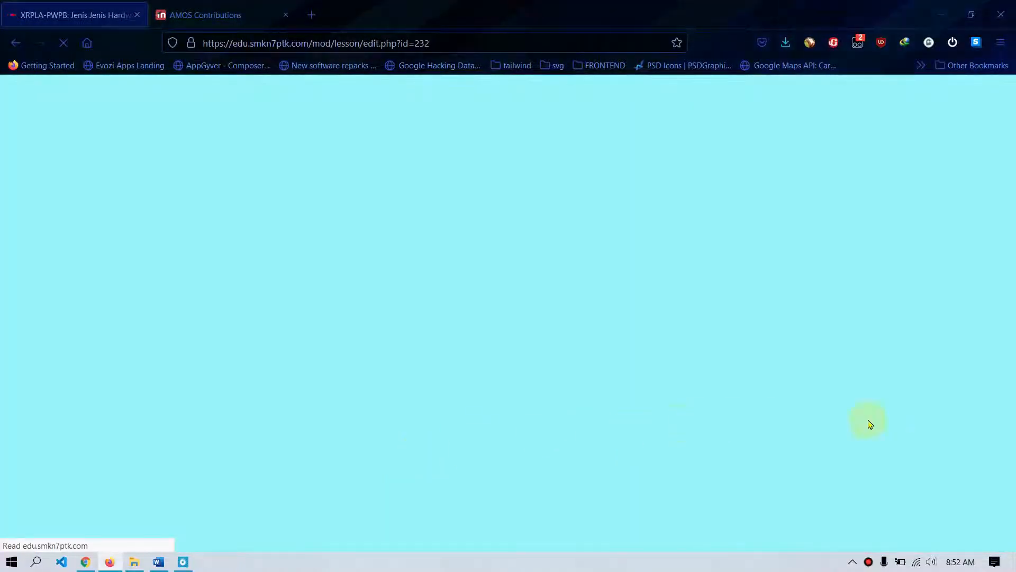
pyautogui.scroll(-2, 847, 433)
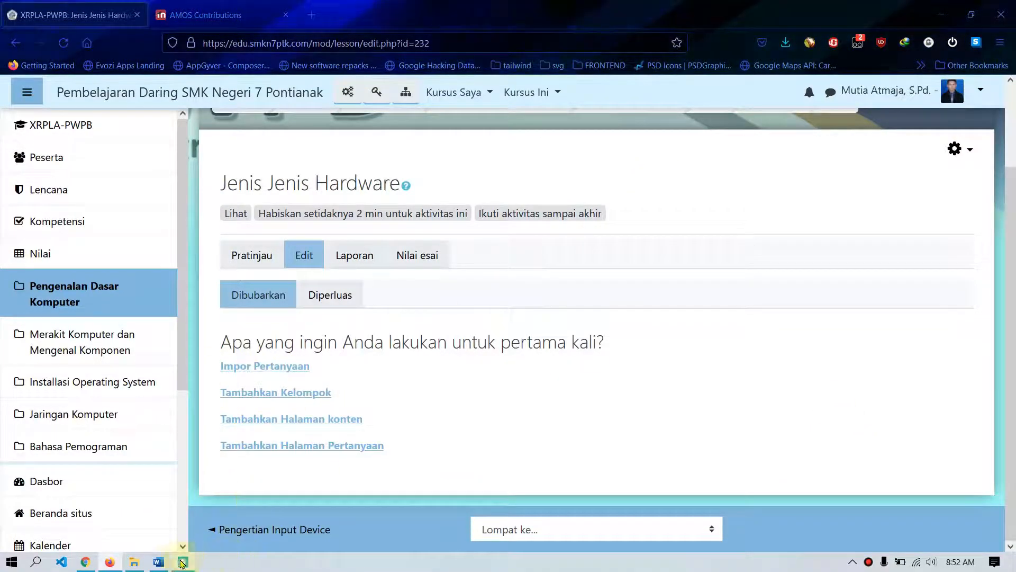
# Step: Locate the Keyboard section of Dasar-Dasar-Komputer.docx in Word, and add a content page titled "Keyboard" to the lesson in Moodle
pyautogui.click(159, 562)
pyautogui.scroll(-9, 431, 329)
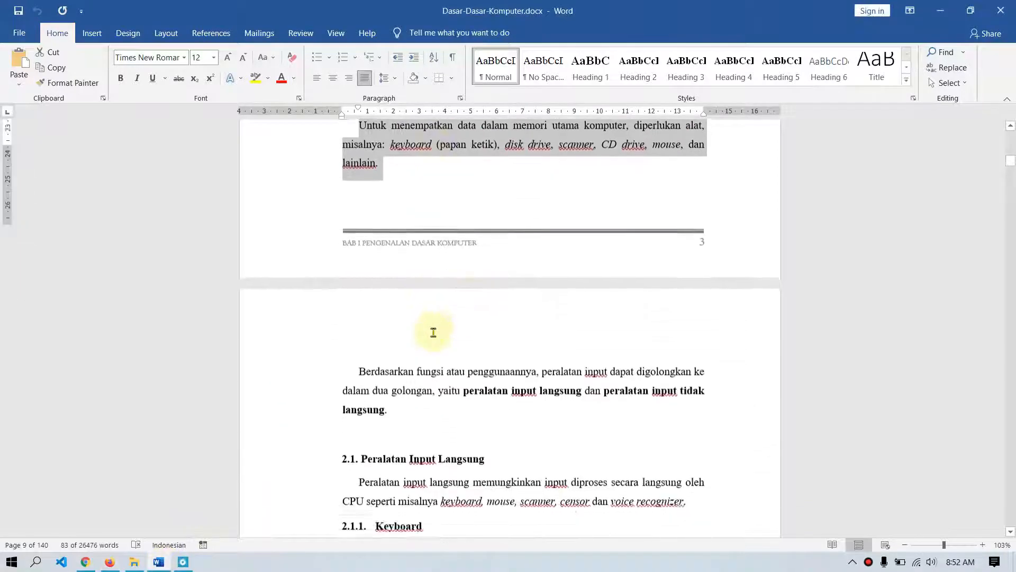
pyautogui.scroll(-3, 433, 332)
pyautogui.click(449, 321)
pyautogui.scroll(-3, 428, 275)
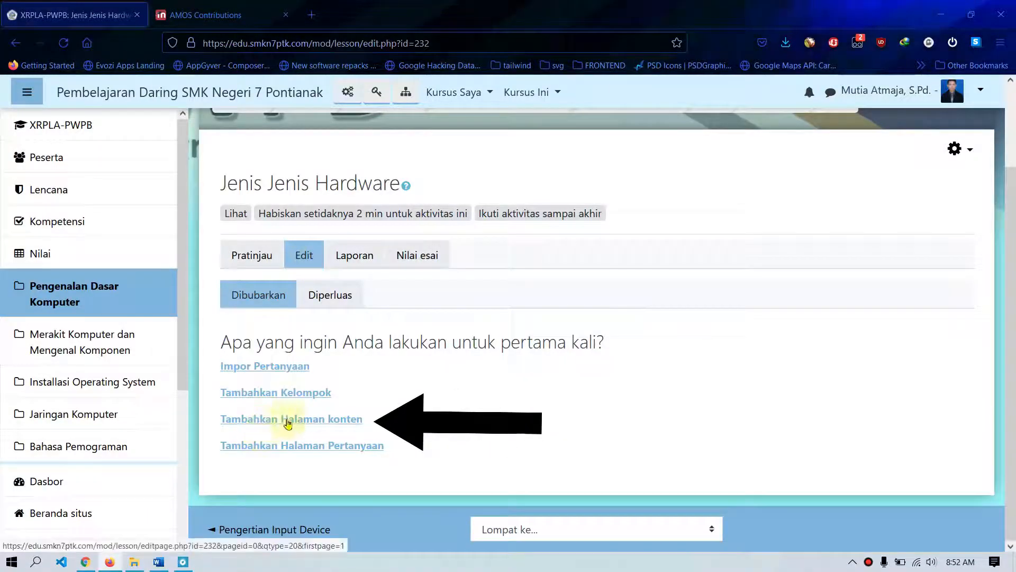
pyautogui.click(316, 423)
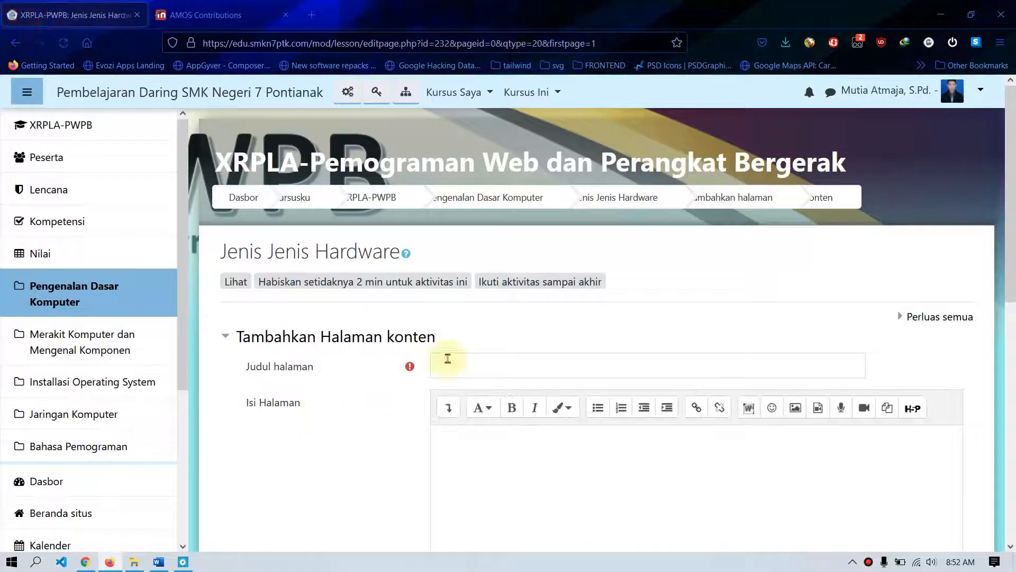
pyautogui.click(447, 361)
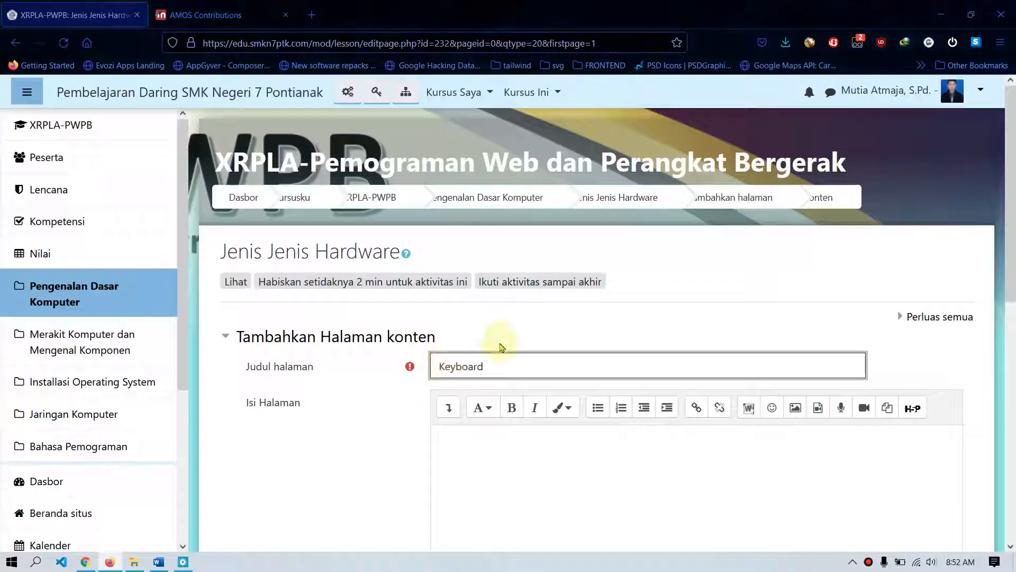
# Step: Copy the paragraph defining the keyboard from the Word document into the Isi Halaman of the Keyboard page
pyautogui.scroll(-4, 574, 386)
pyautogui.click(581, 324)
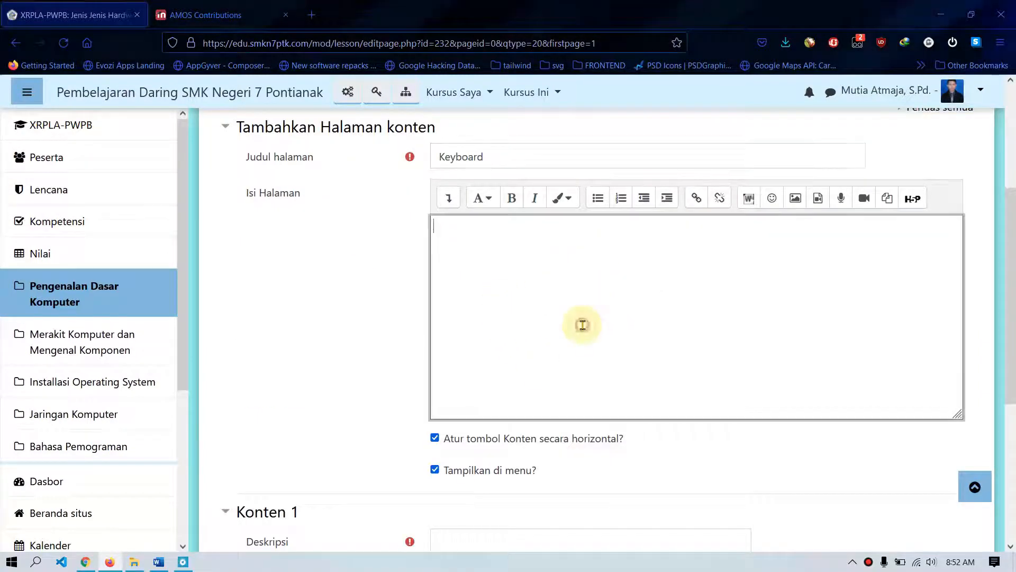
pyautogui.hotkey('alt', 'Tab')
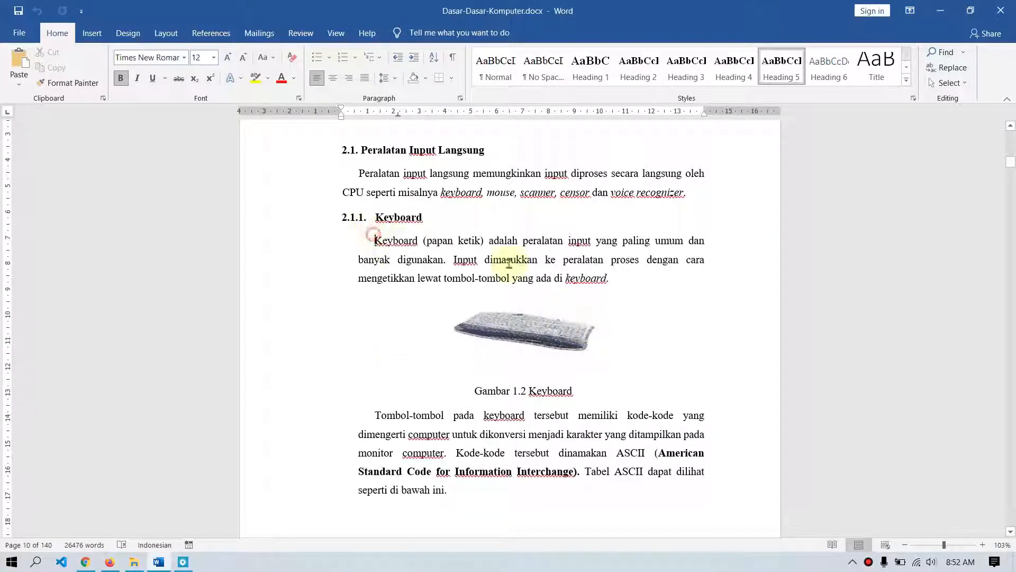
pyautogui.moveTo(457, 253); pyautogui.dragTo(608, 276)
pyautogui.hotkey('ctrl', 'c')
pyautogui.hotkey('alt', 'Tab')
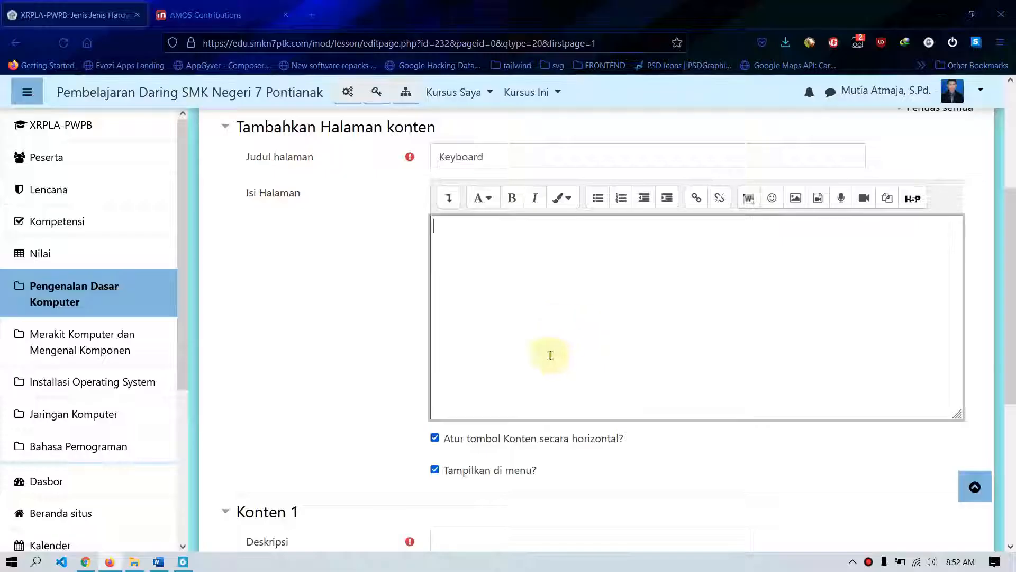
pyautogui.hotkey('ctrl', 'v')
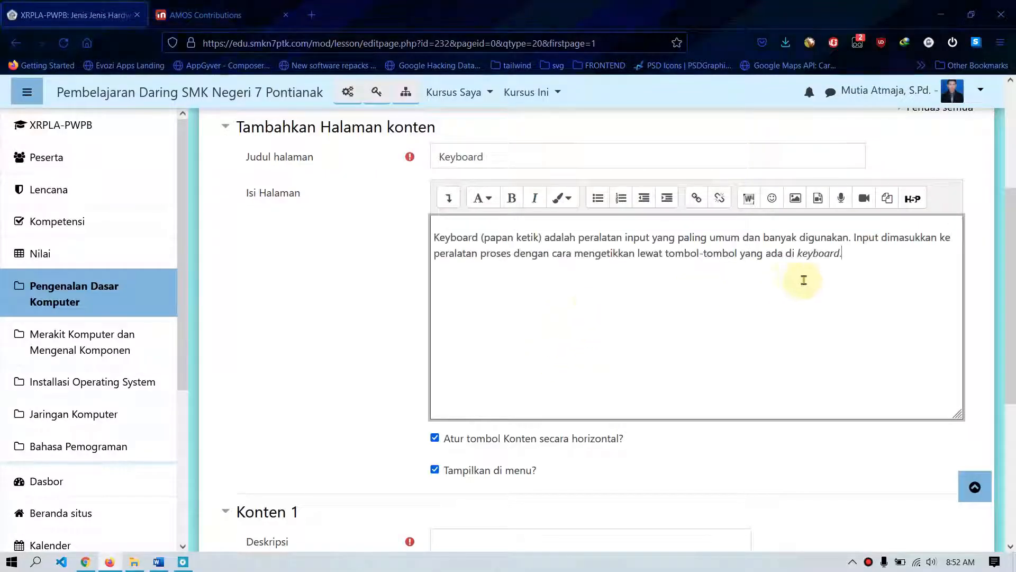
# Step: Copy the keyboard picture from the Word document and place it below the first paragraph in Isi Halaman
pyautogui.hotkey('alt', 'Tab')
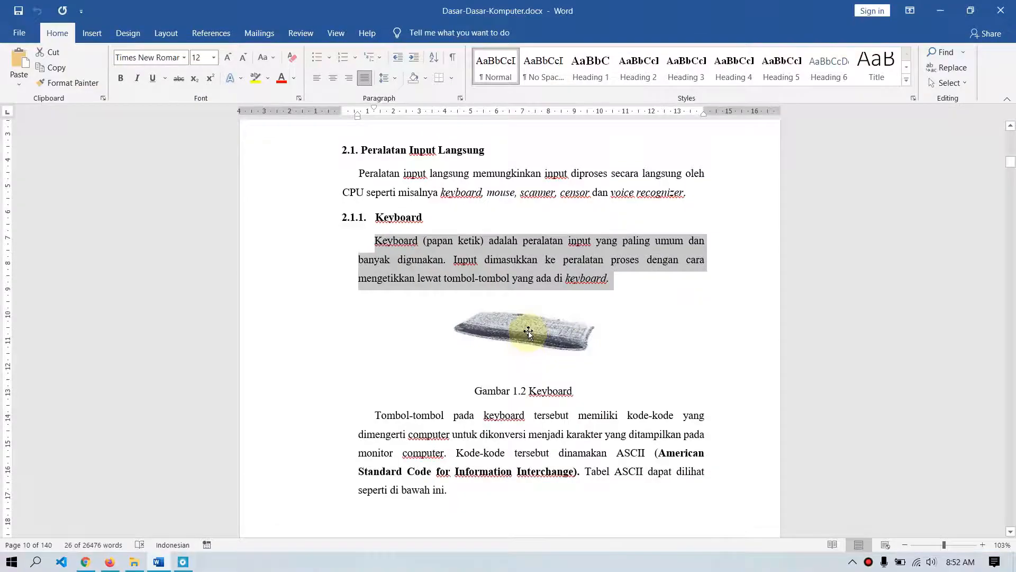
pyautogui.click(528, 331)
pyautogui.hotkey('alt', 'Tab')
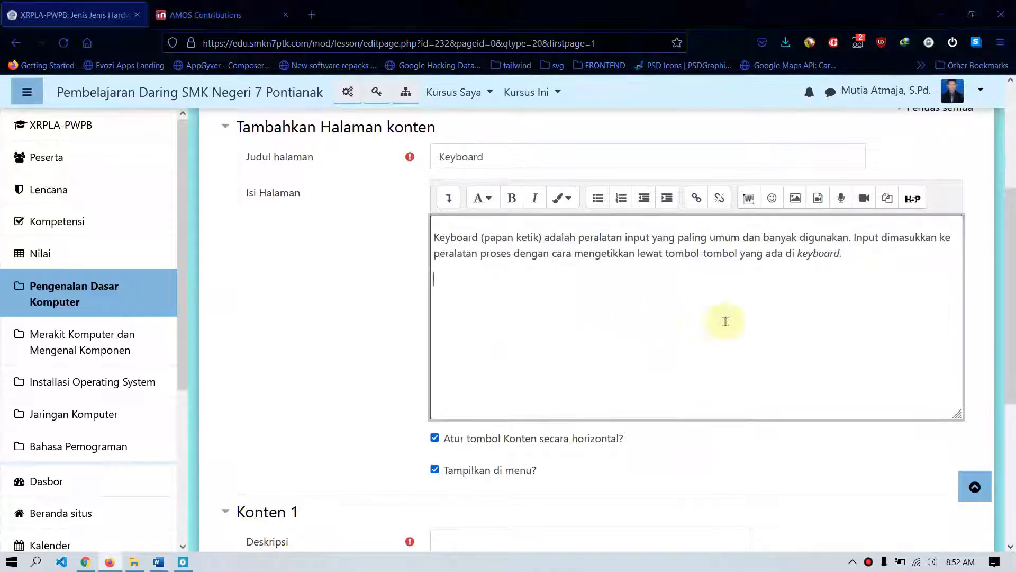
pyautogui.hotkey('ctrl', 'v')
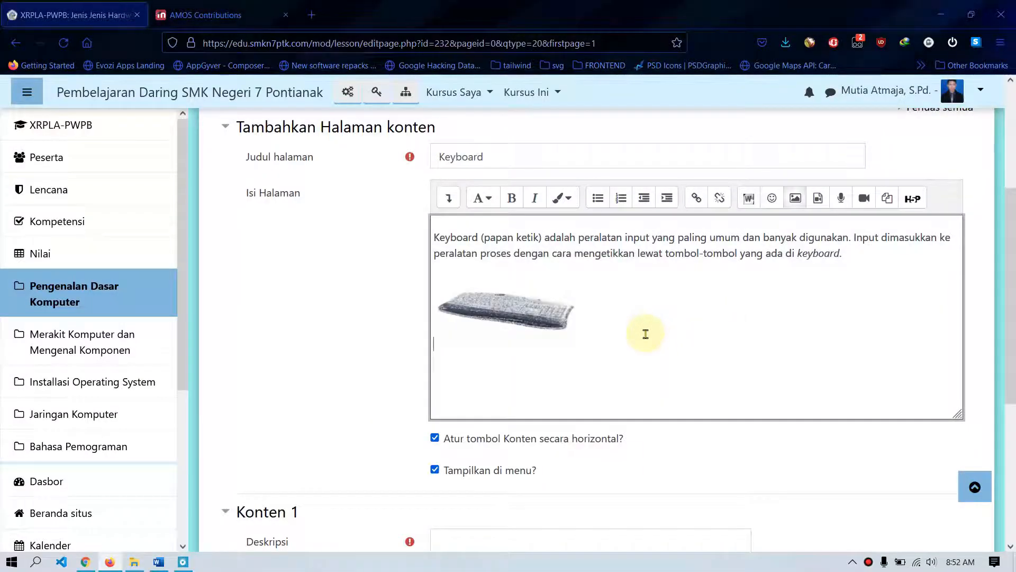
# Step: Copy the Word text from "Tombol-tombol pada keyboard" through "American Standard Code for Information Interchange" to below the keyboard picture in Isi Halaman
pyautogui.hotkey('alt', 'Tab')
pyautogui.scroll(-3, 642, 334)
pyautogui.moveTo(377, 291); pyautogui.dragTo(582, 345)
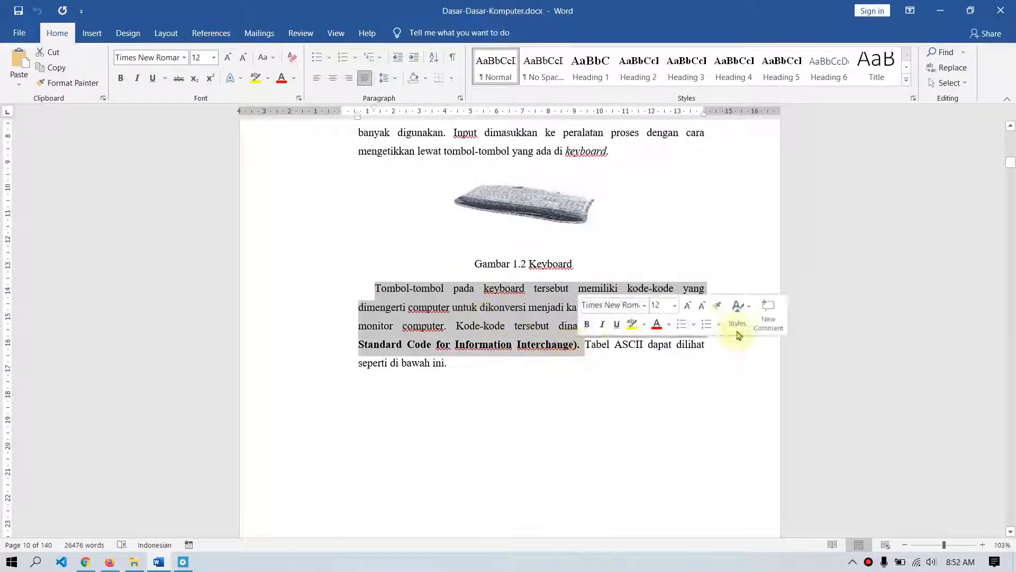
pyautogui.hotkey('alt', 'Tab')
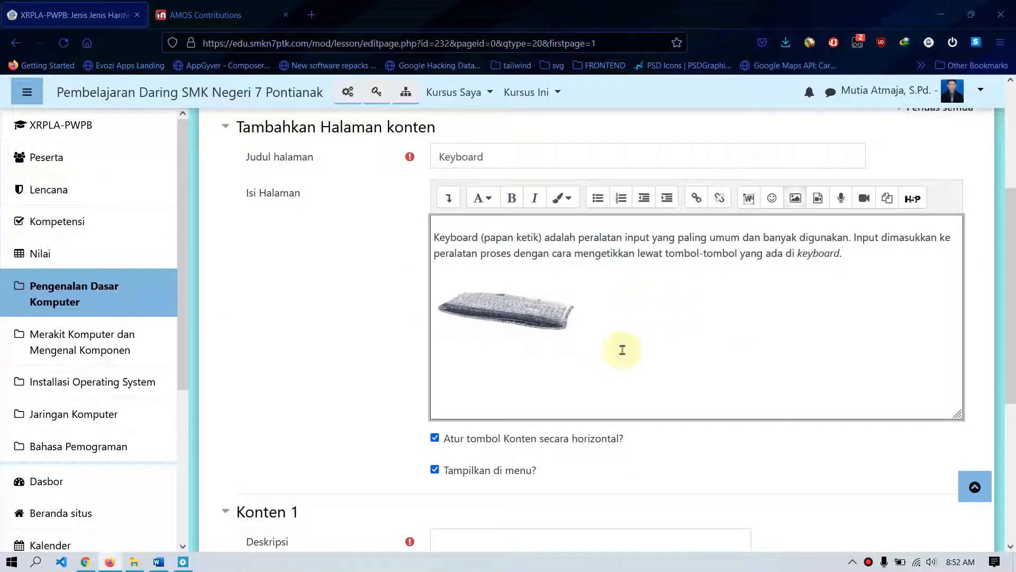
pyautogui.hotkey('ctrl', 'v')
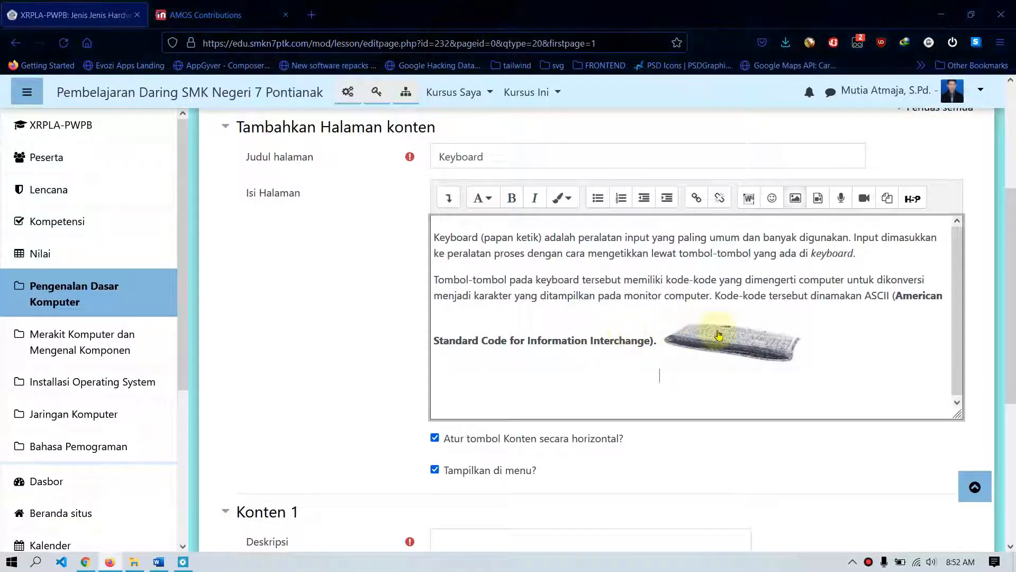
pyautogui.hotkey('ctrl', 'z')
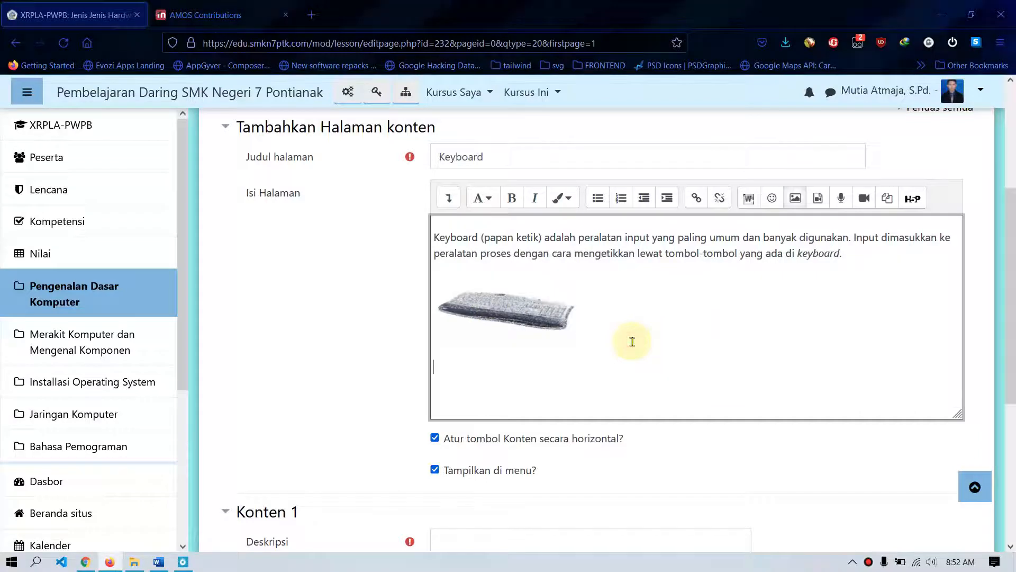
pyautogui.hotkey('ctrl', 'v')
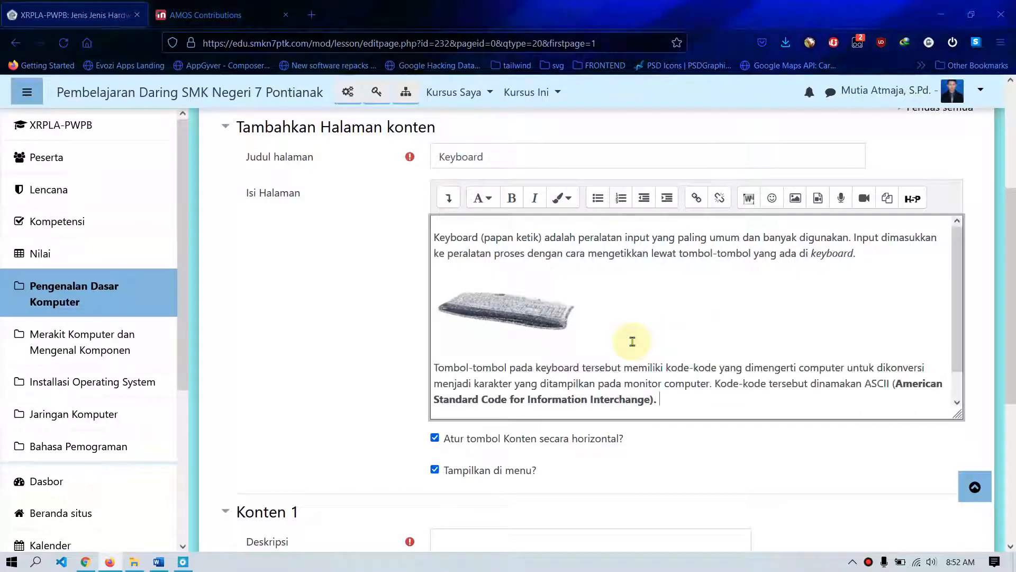
# Step: Center the keyboard picture in the Isi Halaman text of the Keyboard page
pyautogui.scroll(2, 632, 340)
pyautogui.scroll(-2, 632, 341)
pyautogui.click(466, 327)
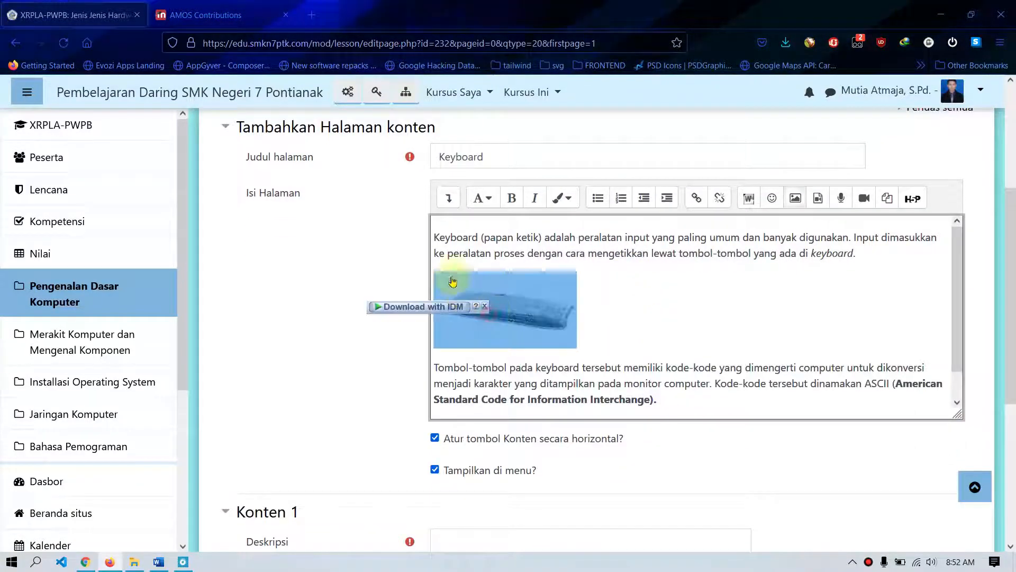
pyautogui.click(448, 197)
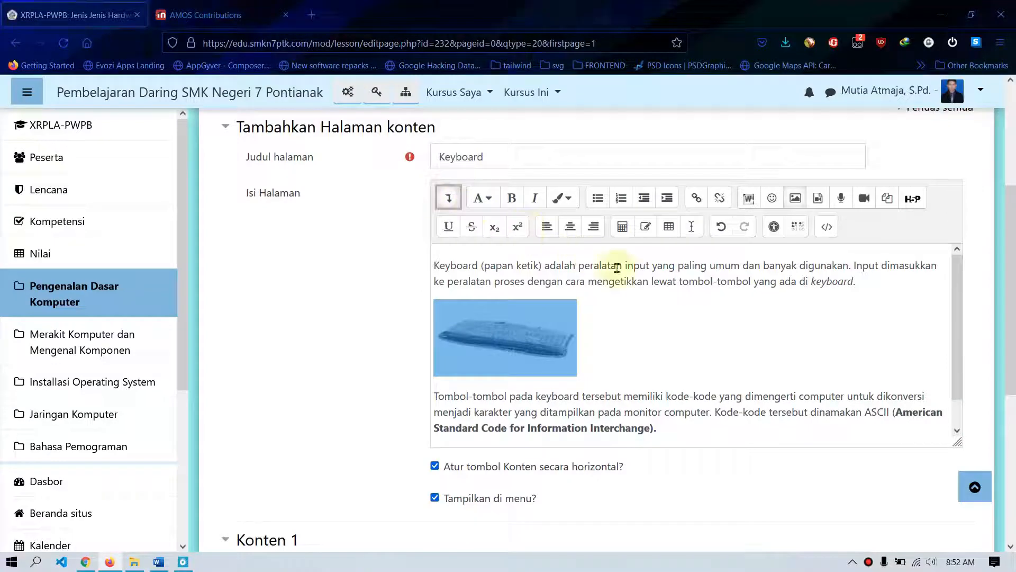
pyautogui.click(571, 227)
pyautogui.click(834, 336)
pyautogui.scroll(-1, 834, 336)
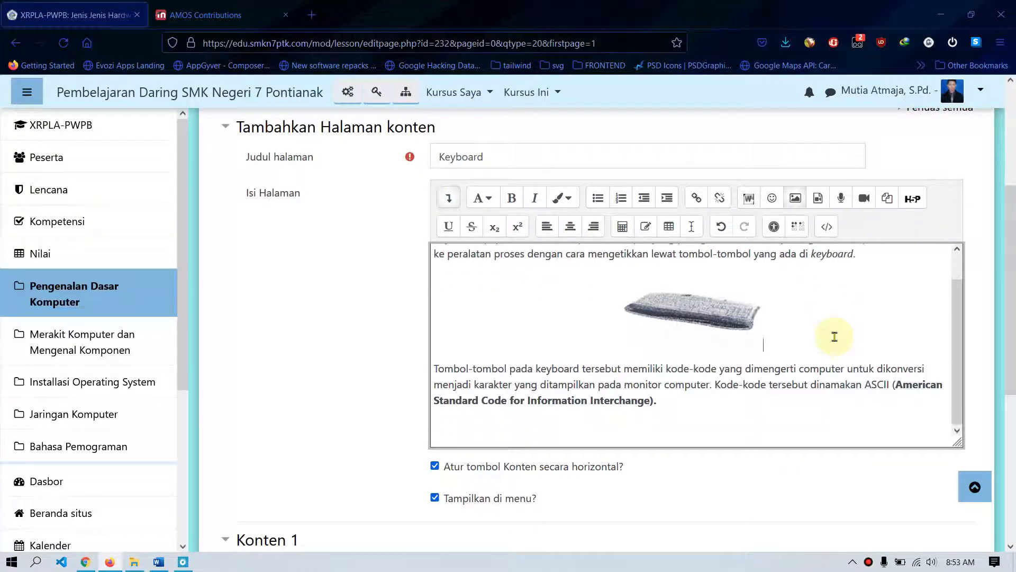
pyautogui.scroll(1, 835, 337)
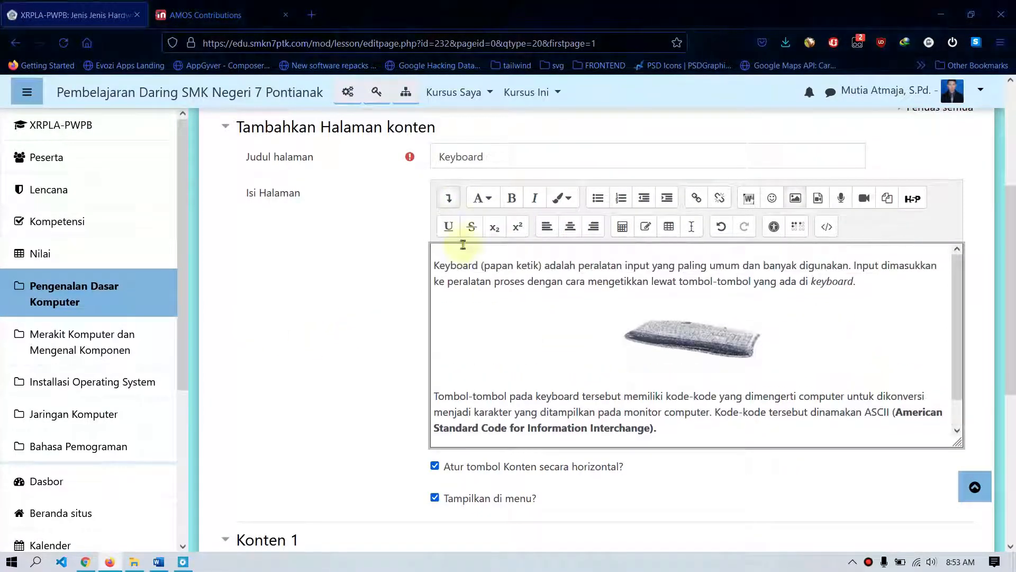
# Step: Enter "Selanjutnya materi, Mouse" as the Konten 1 Deskripsi, checking the topic that follows Keyboard in the Word document
pyautogui.scroll(-4, 276, 377)
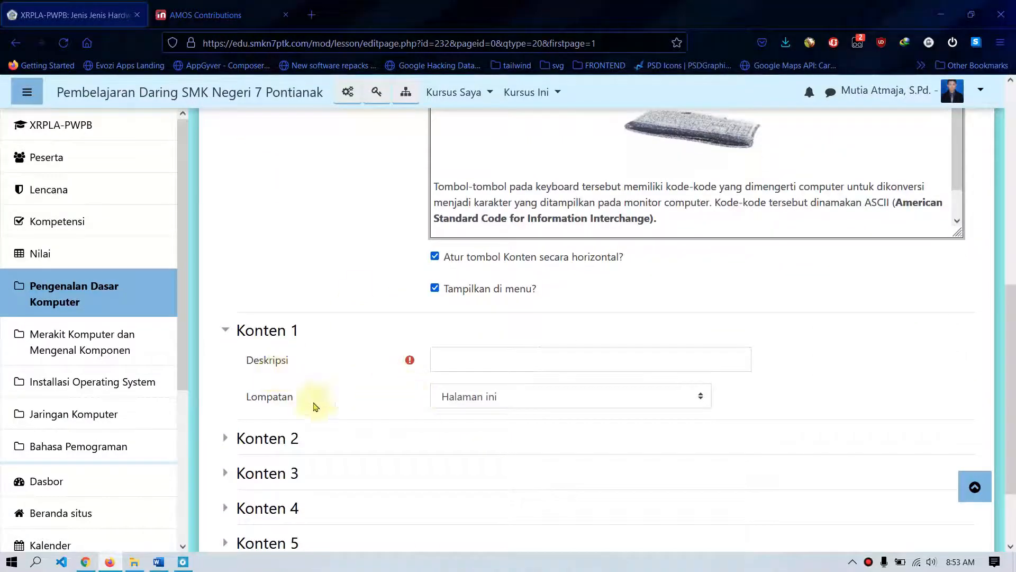
pyautogui.click(483, 365)
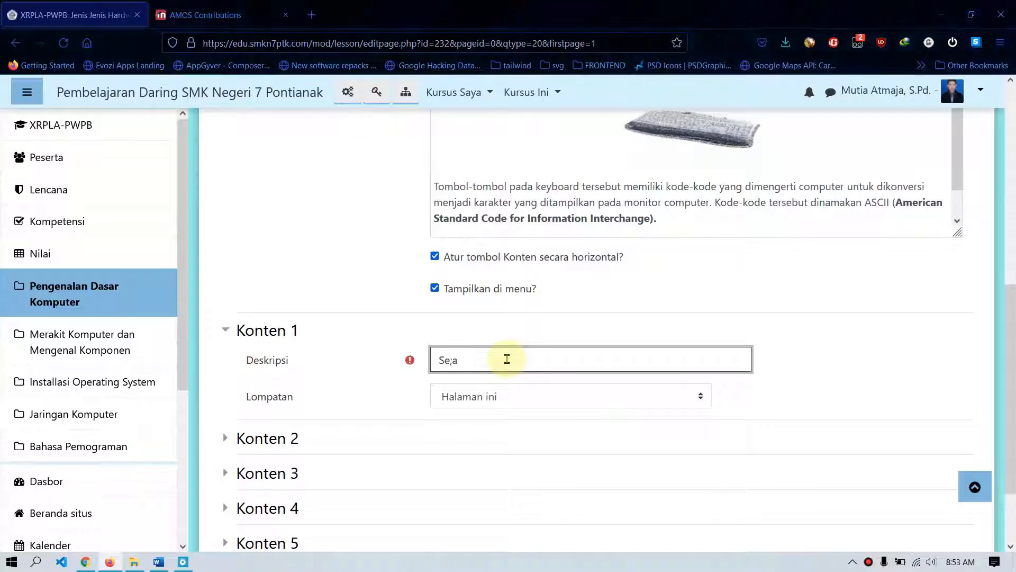
pyautogui.write('jutnya materi,')
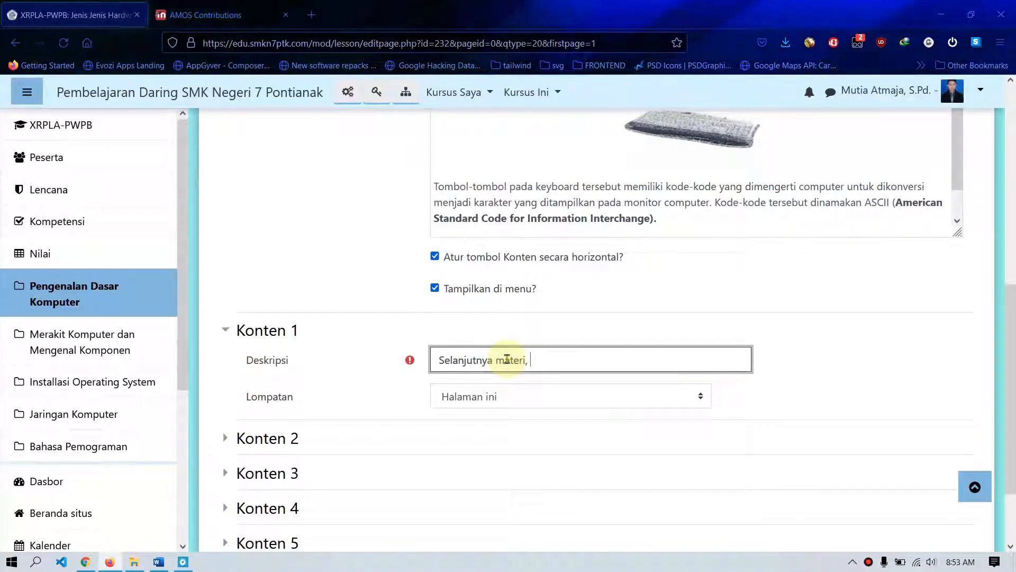
pyautogui.hotkey('alt', 'Tab')
pyautogui.scroll(-3, 473, 373)
pyautogui.scroll(-12, 473, 373)
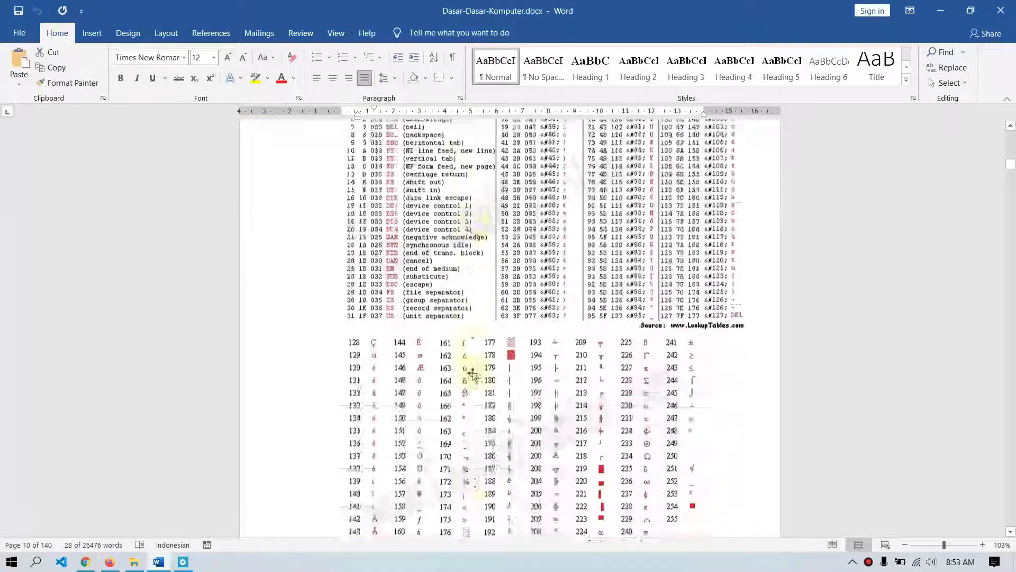
pyautogui.hotkey('alt', 'Tab')
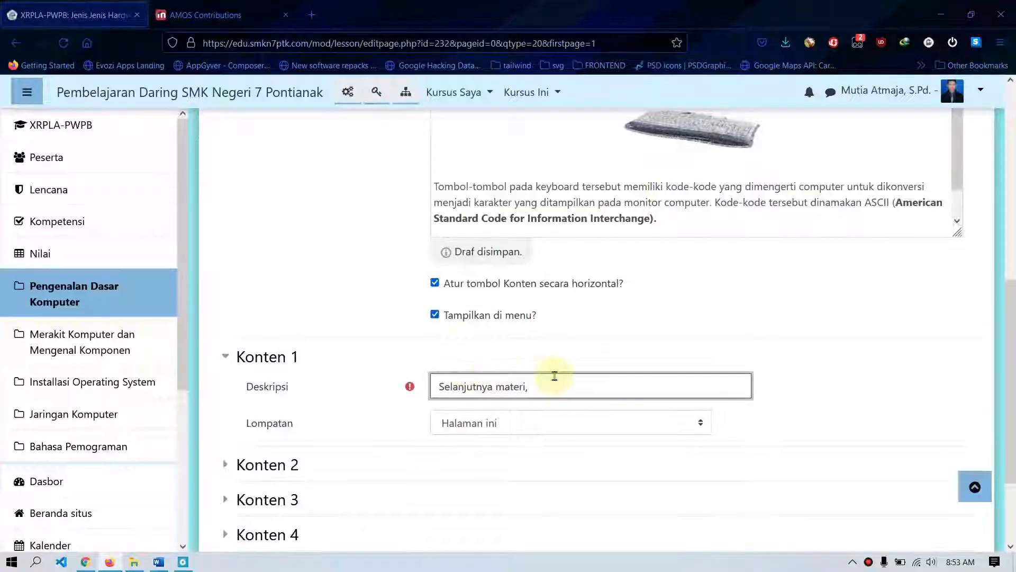
pyautogui.write('Mouse')
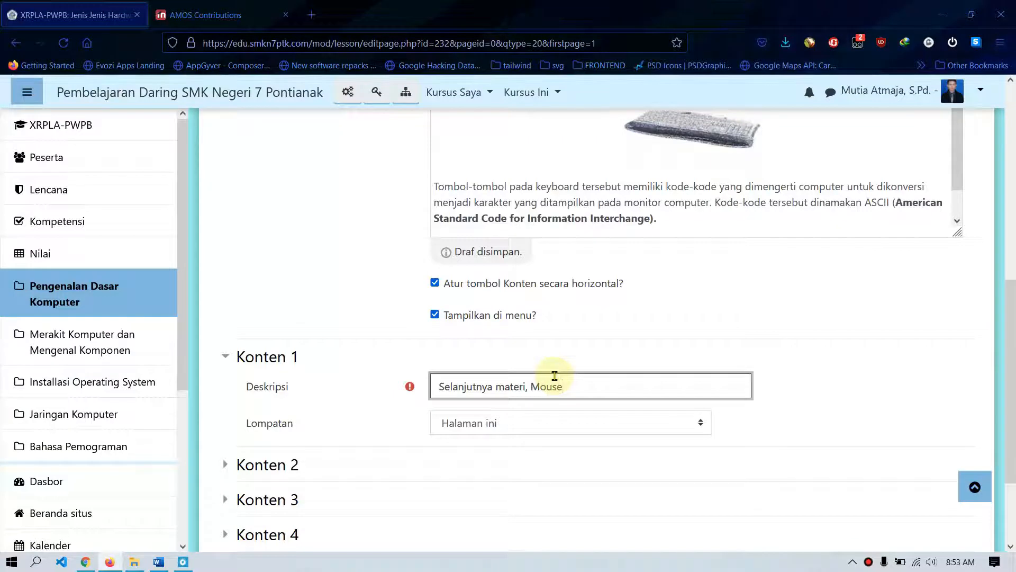
# Step: Set the Konten 1 Lompatan to Halaman Selanjutnya and save the Keyboard page
pyautogui.click(484, 398)
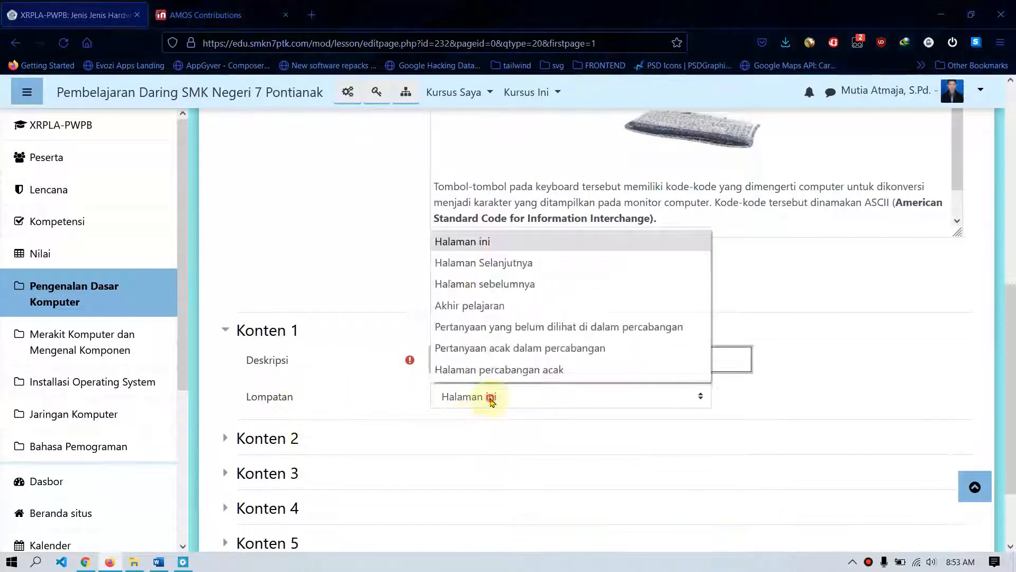
pyautogui.click(507, 265)
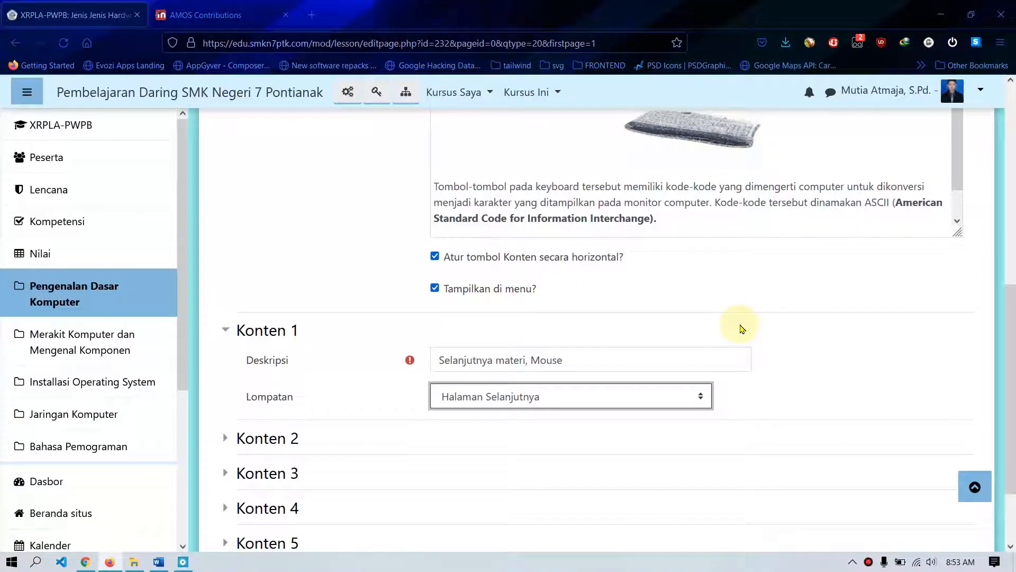
pyautogui.scroll(-2, 746, 328)
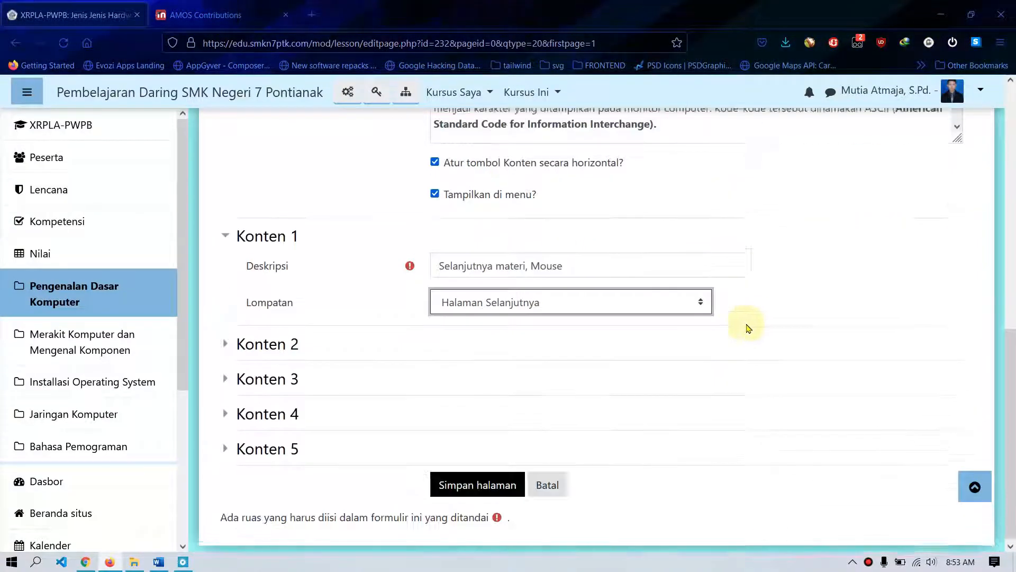
pyautogui.click(481, 483)
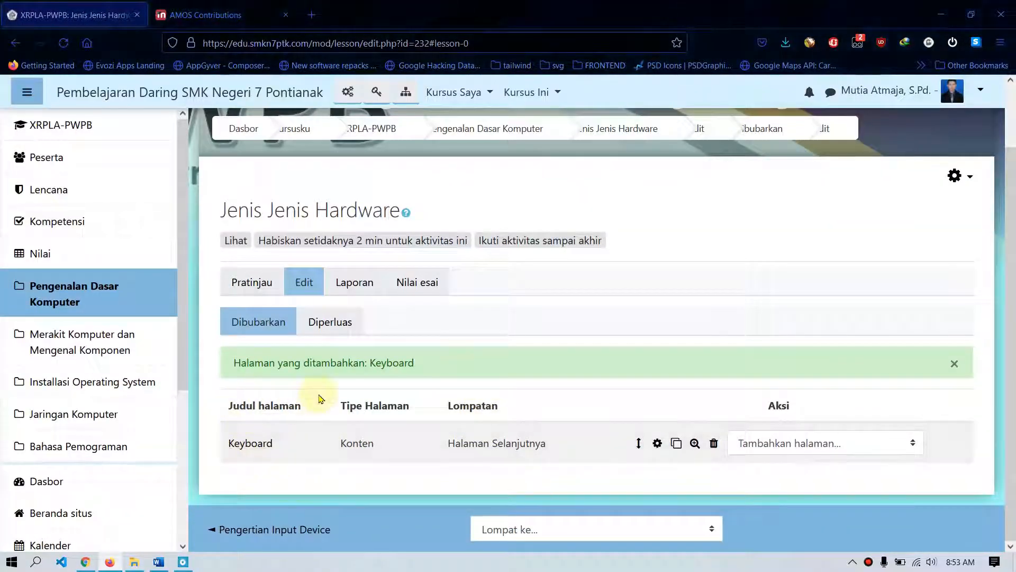
# Step: Check the Mouse section in the Word document, and add a content page titled "Mouse" after the Keyboard page in Moodle
pyautogui.hotkey('alt', 'Tab')
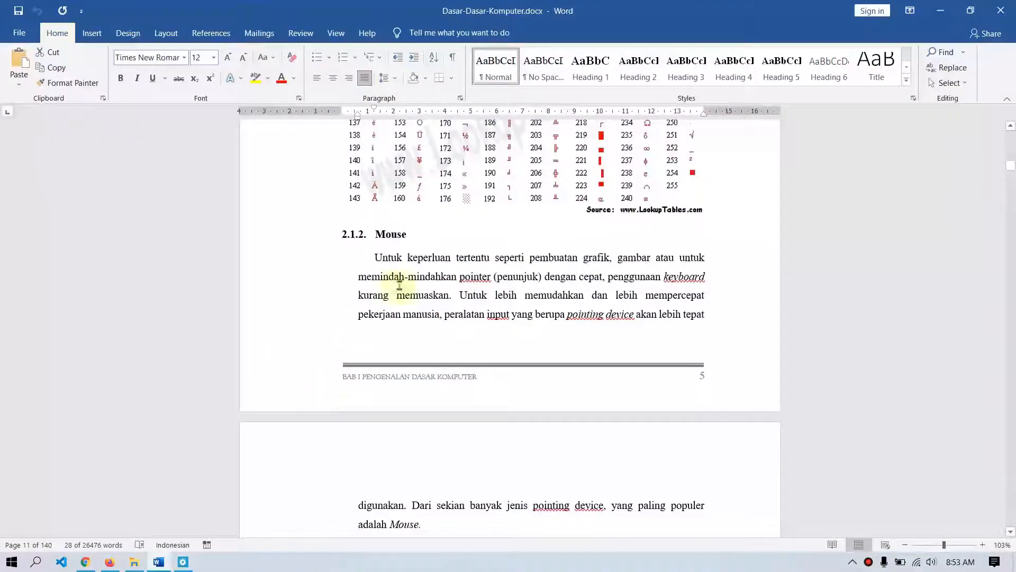
pyautogui.hotkey('alt', 'Tab')
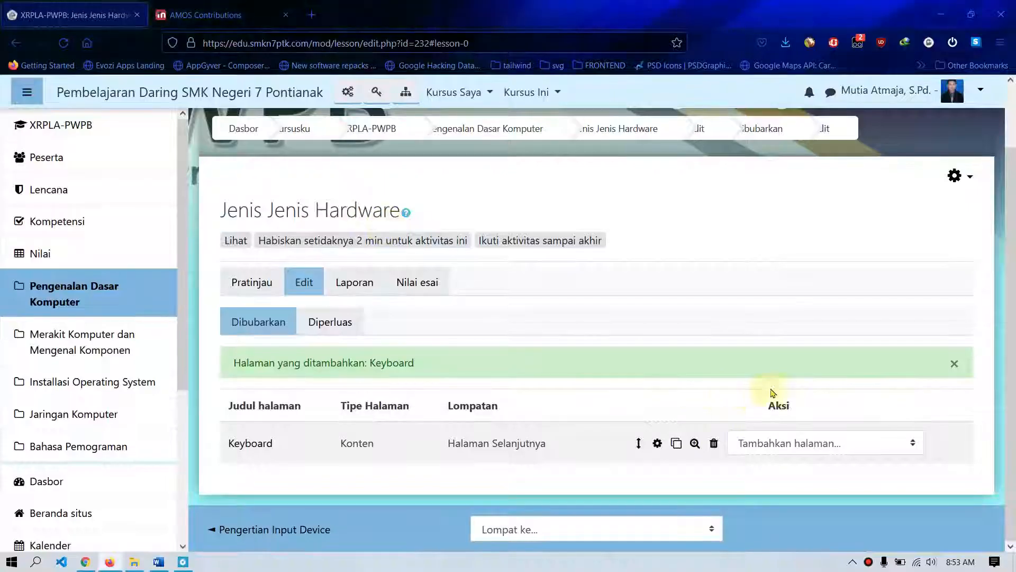
pyautogui.click(874, 447)
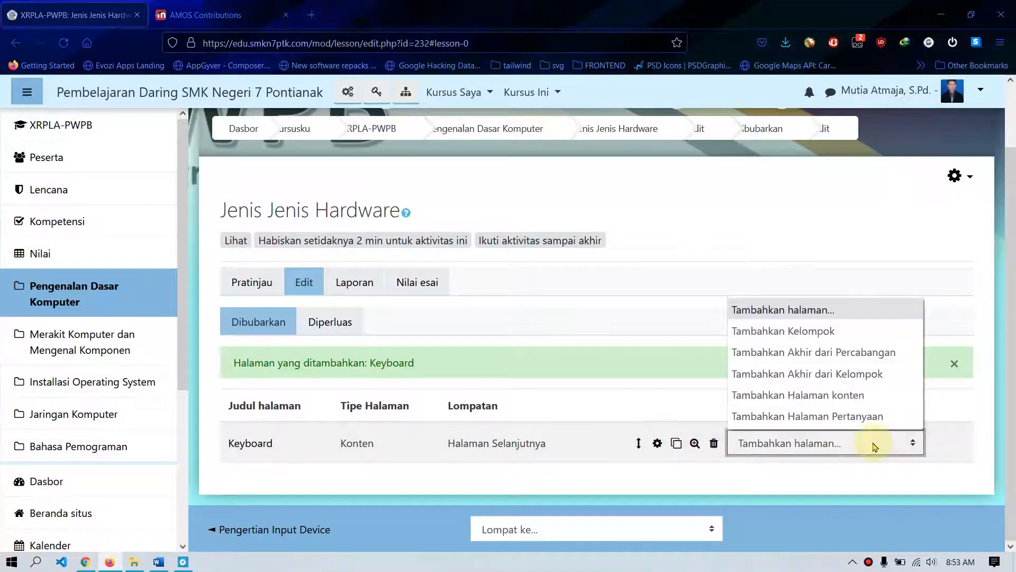
pyautogui.click(860, 395)
pyautogui.click(487, 363)
pyautogui.write('Mouse')
# Step: Copy the Mouse section's text, from "Untuk keperluan tertentu" through "program yang digunakan", from Word into the Mouse page's Isi Halaman
pyautogui.scroll(-5, 565, 211)
pyautogui.hotkey('alt', 'Tab')
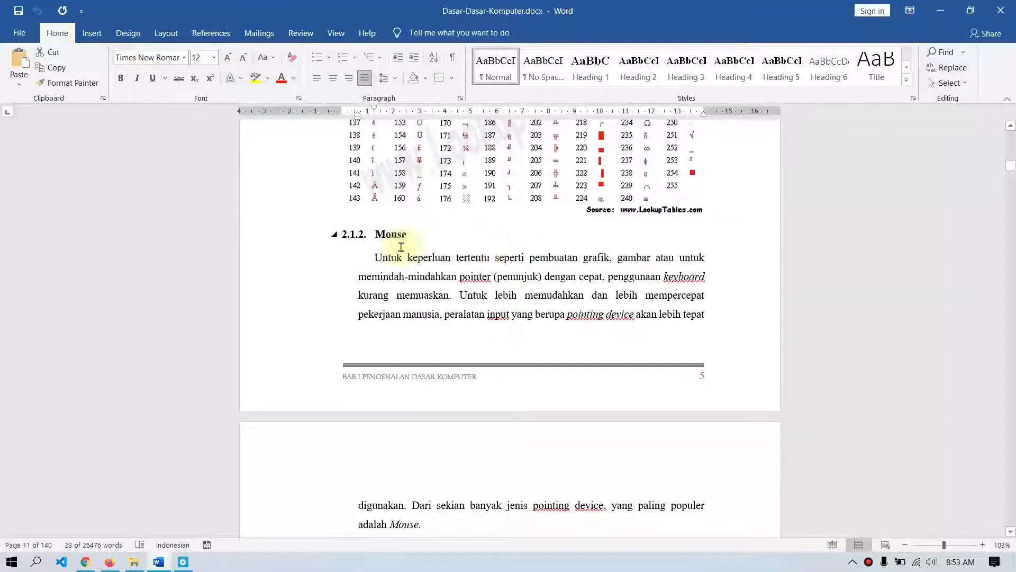
pyautogui.moveTo(376, 257); pyautogui.dragTo(398, 288)
pyautogui.scroll(-2, 401, 288)
pyautogui.scroll(-3, 428, 336)
pyautogui.scroll(-1, 428, 336)
pyautogui.keyDown('shift'); pyautogui.click(664, 308); pyautogui.keyUp('shift')
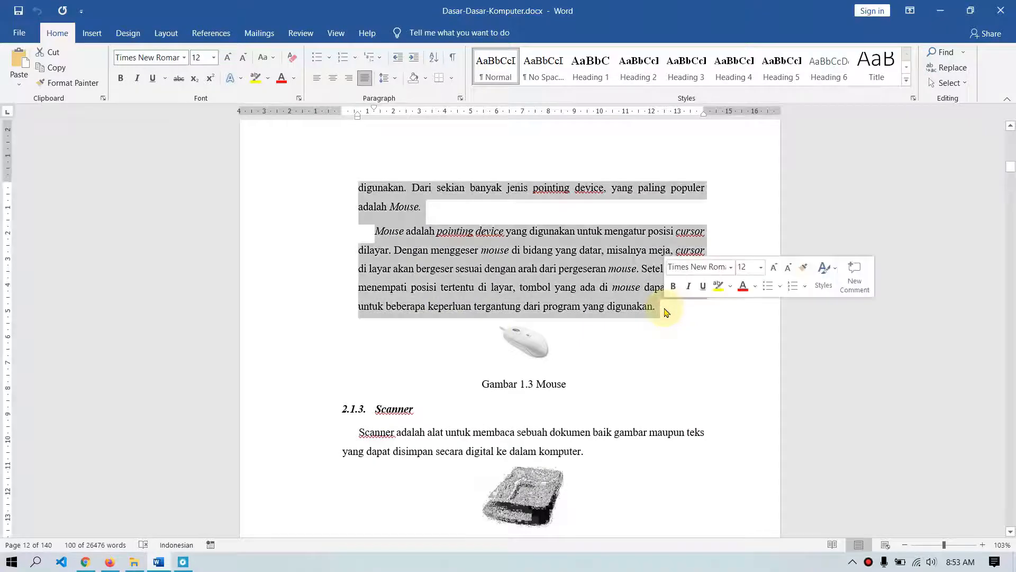
pyautogui.hotkey('ctrl', 'c')
pyautogui.hotkey('alt', 'Tab')
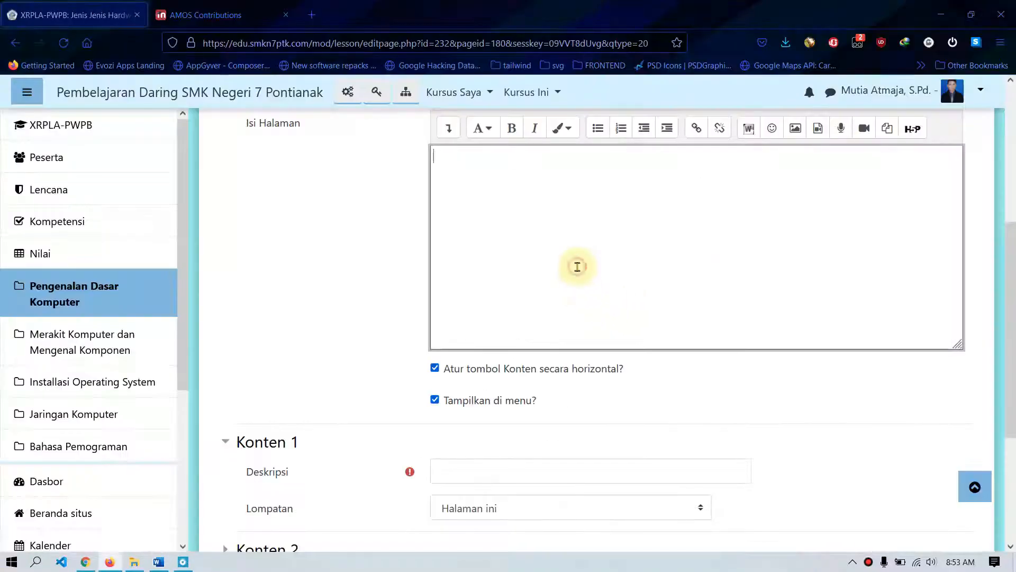
pyautogui.hotkey('ctrl', 'v')
# Step: Copy the mouse picture from the Word document and place it below the text in Isi Halaman
pyautogui.hotkey('alt', 'Tab')
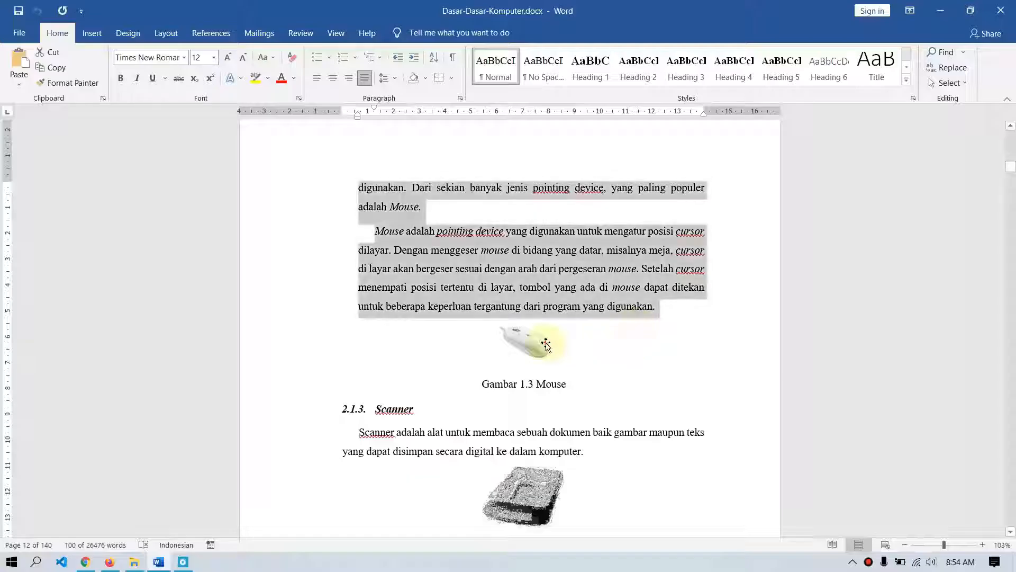
pyautogui.click(545, 341)
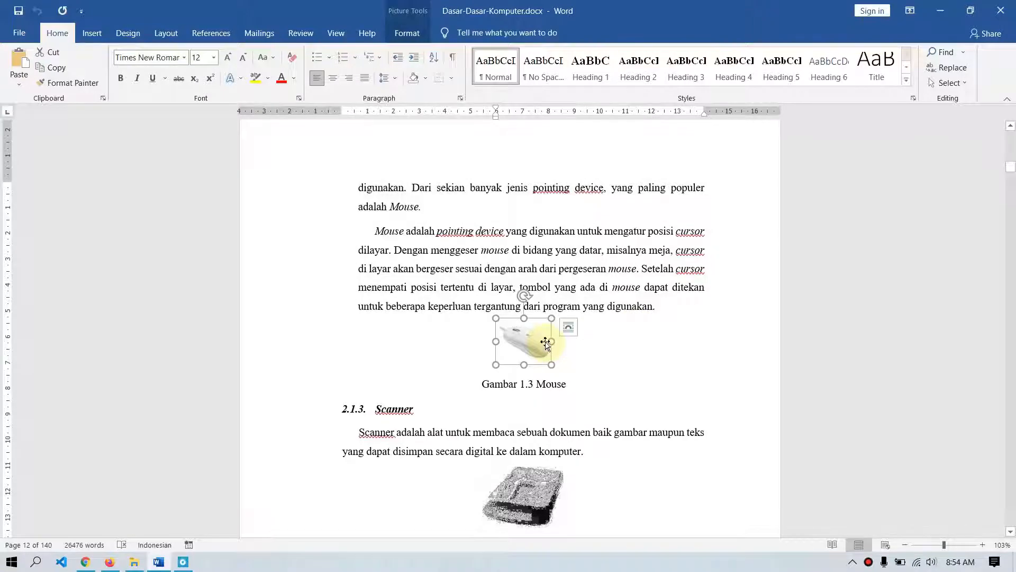
pyautogui.hotkey('alt', 'Tab')
pyautogui.hotkey('ctrl', 'v')
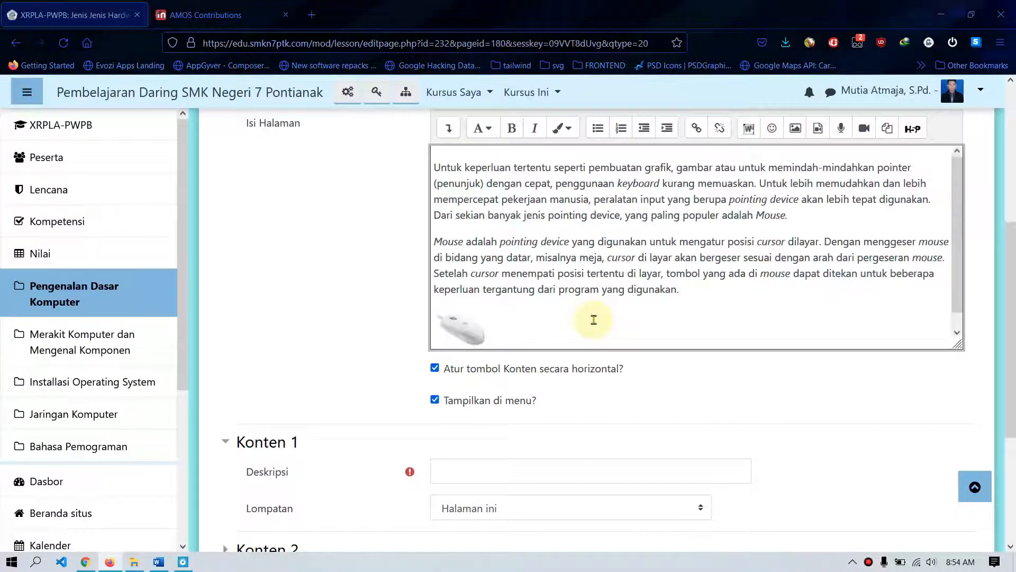
# Step: Set the Mouse page's Konten 1 Deskripsi to "Halaman Selanjutnya" and its Lompatan to Halaman Selanjutnya
pyautogui.scroll(-5, 584, 320)
pyautogui.scroll(2, 585, 279)
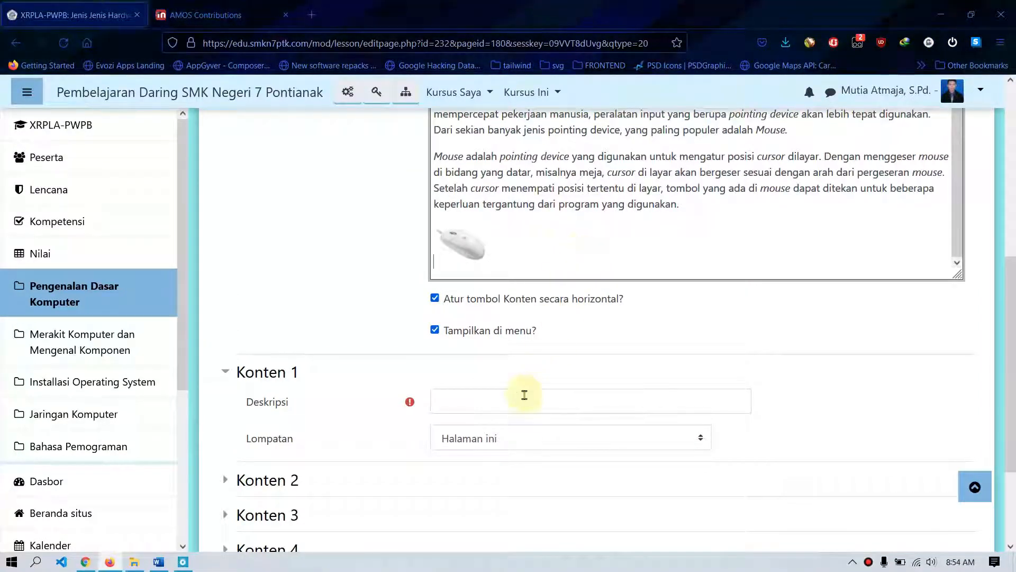
pyautogui.scroll(-3, 295, 363)
pyautogui.click(491, 266)
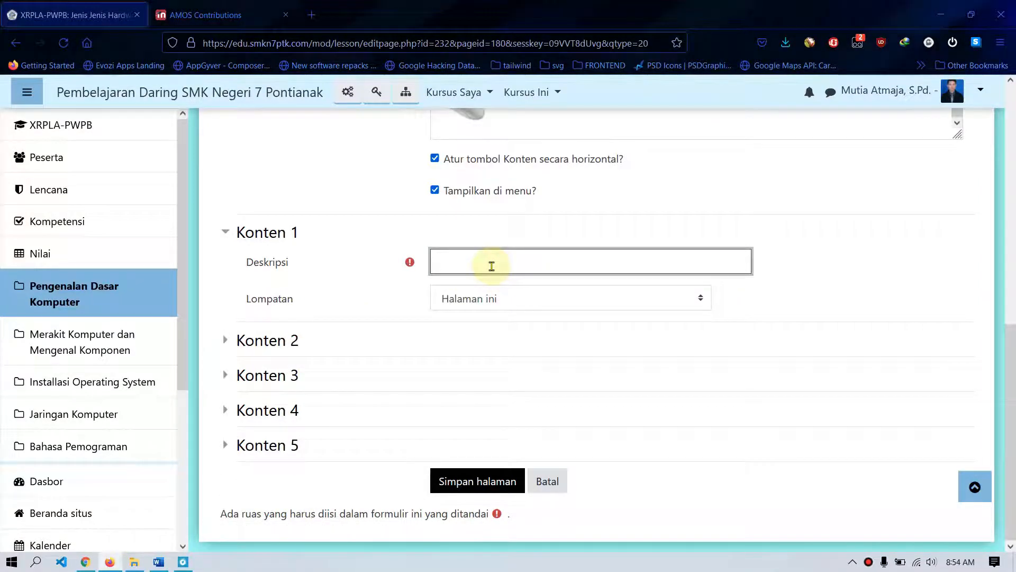
pyautogui.write('Halaman Selanjutnya')
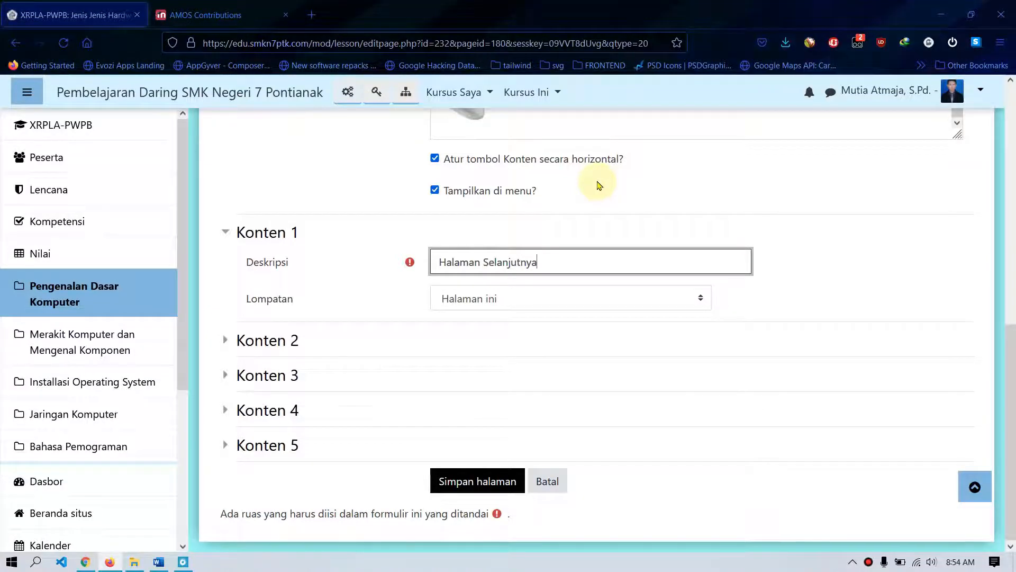
pyautogui.click(516, 300)
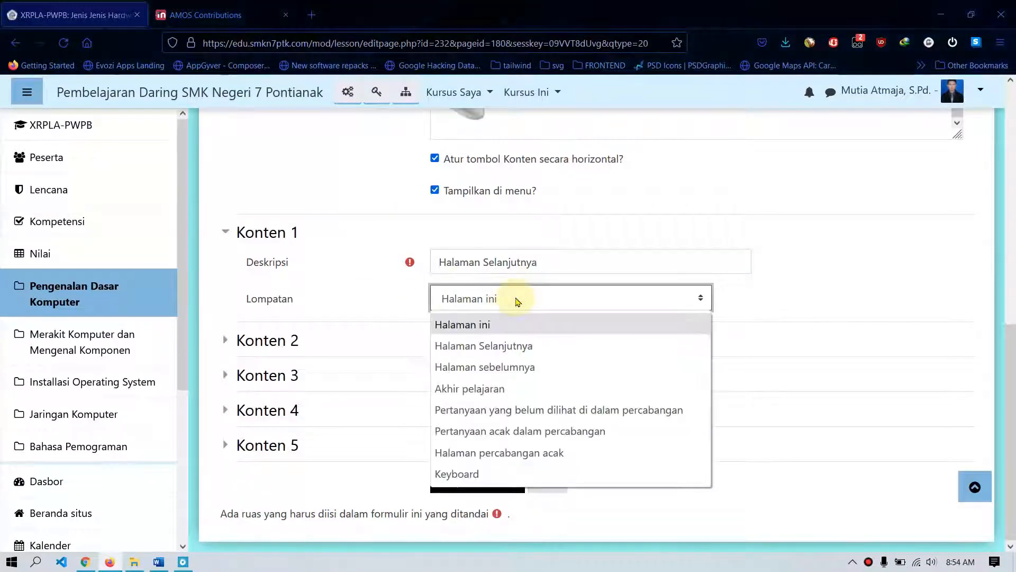
pyautogui.click(510, 353)
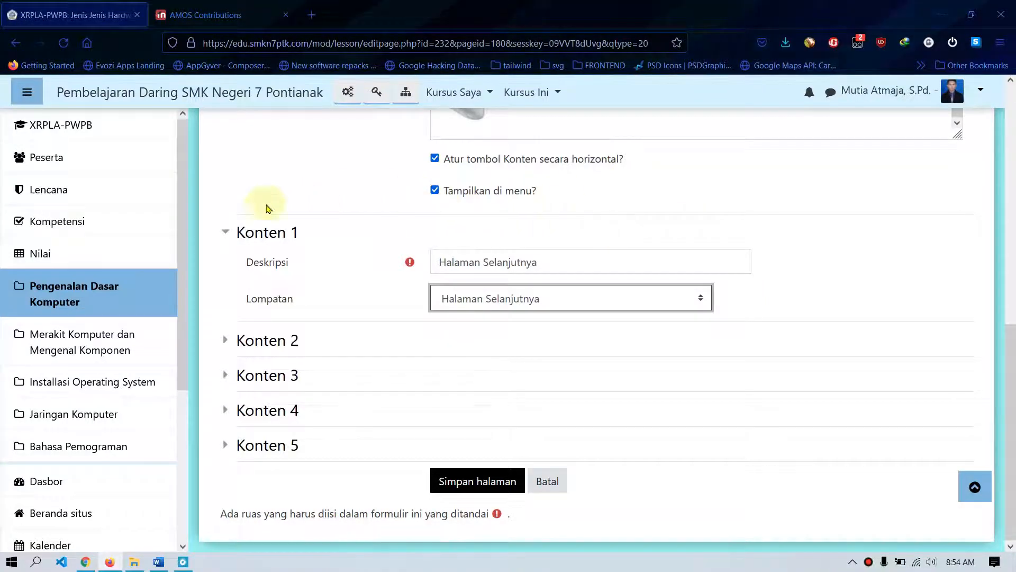
# Step: Expand Konten 2 and set its Deskripsi to "Materi Sebelumnya" and its Lompatan to Halaman sebelumnya
pyautogui.click(227, 343)
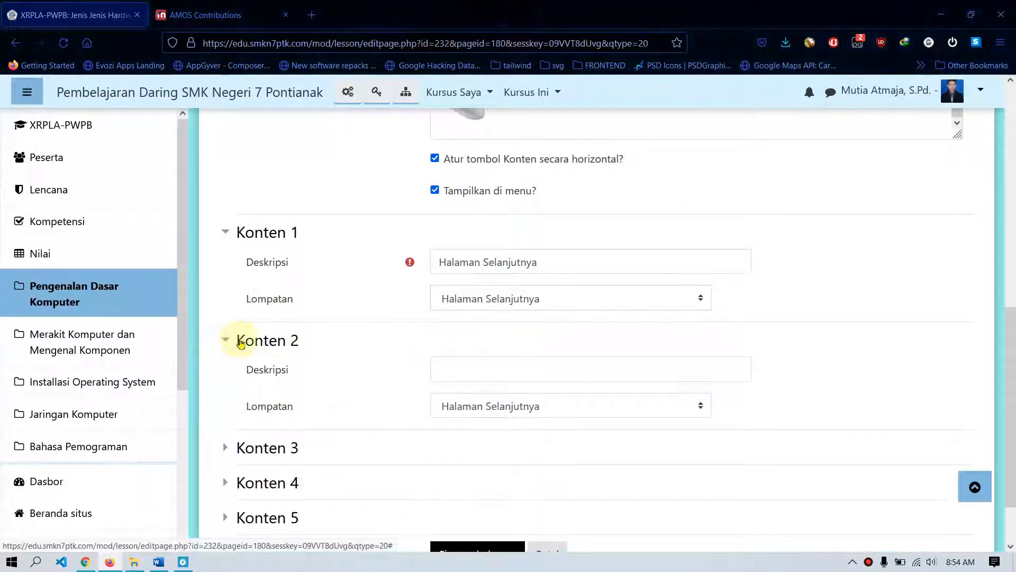
pyautogui.click(506, 365)
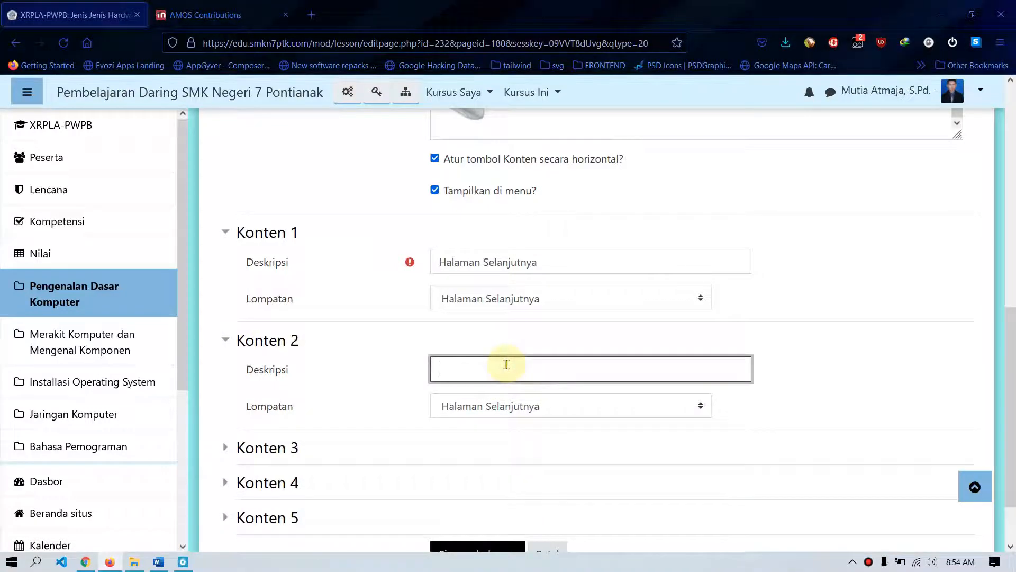
pyautogui.write('Materi S')
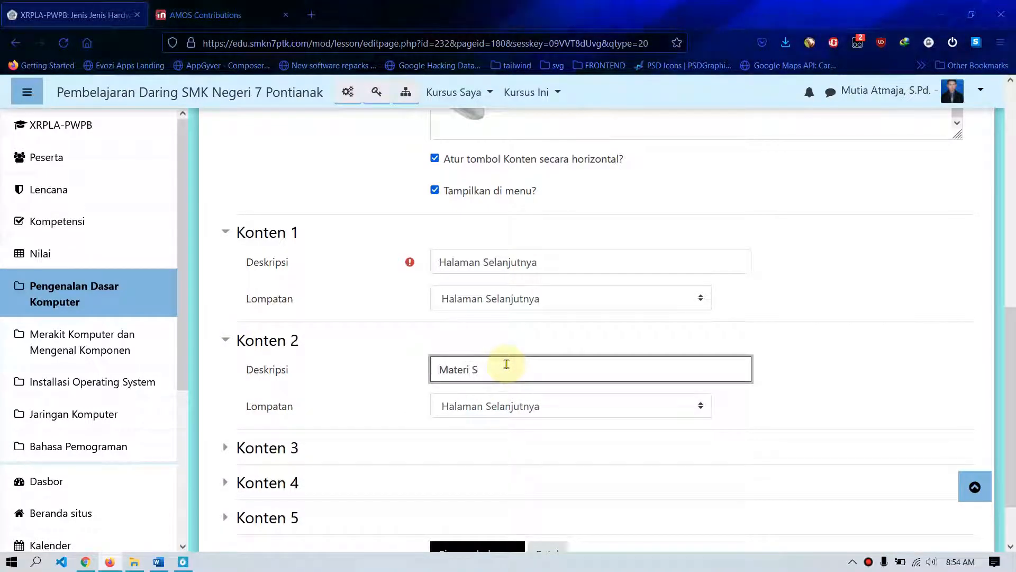
pyautogui.write('ebelumnya')
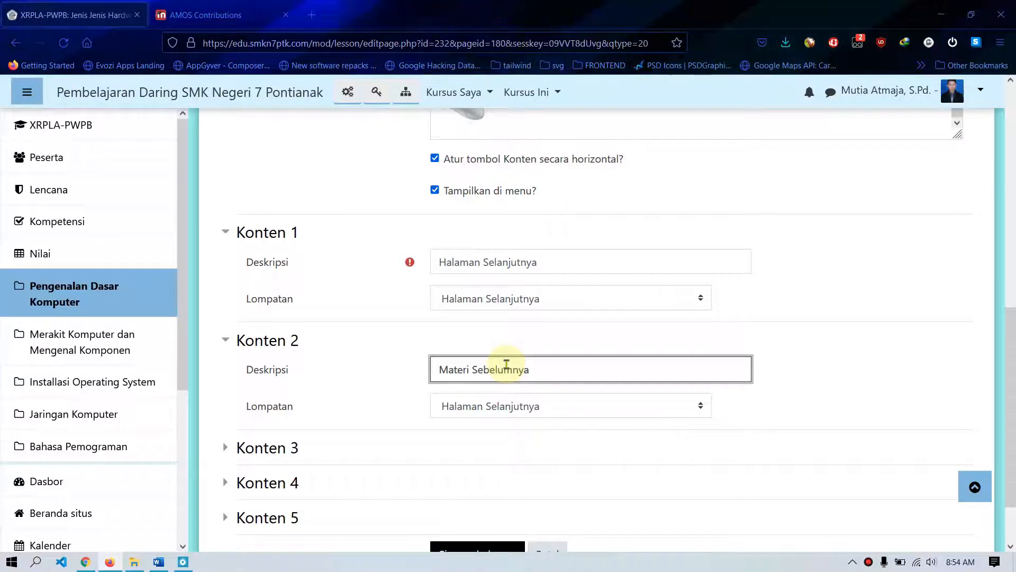
pyautogui.click(540, 411)
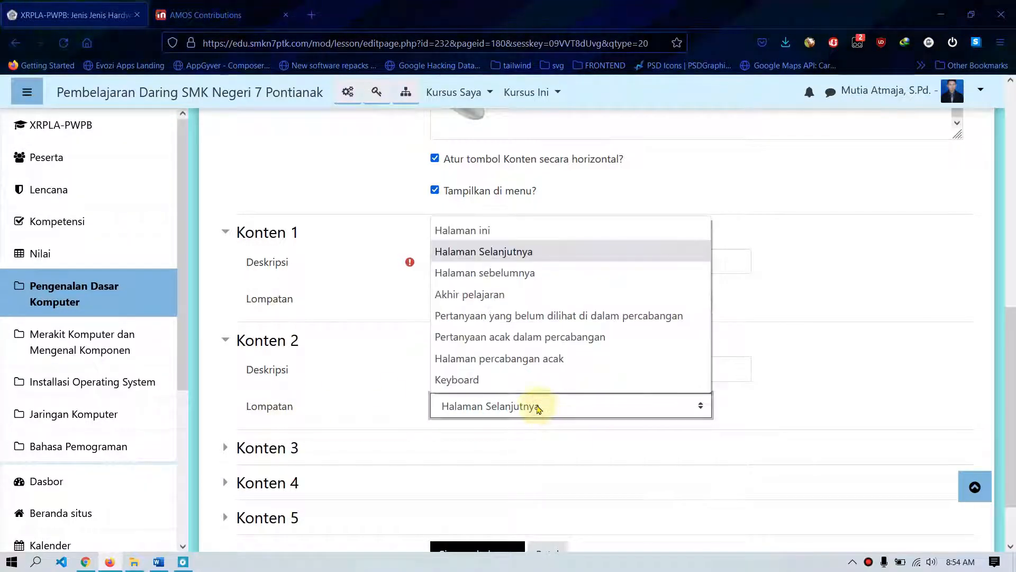
pyautogui.click(479, 274)
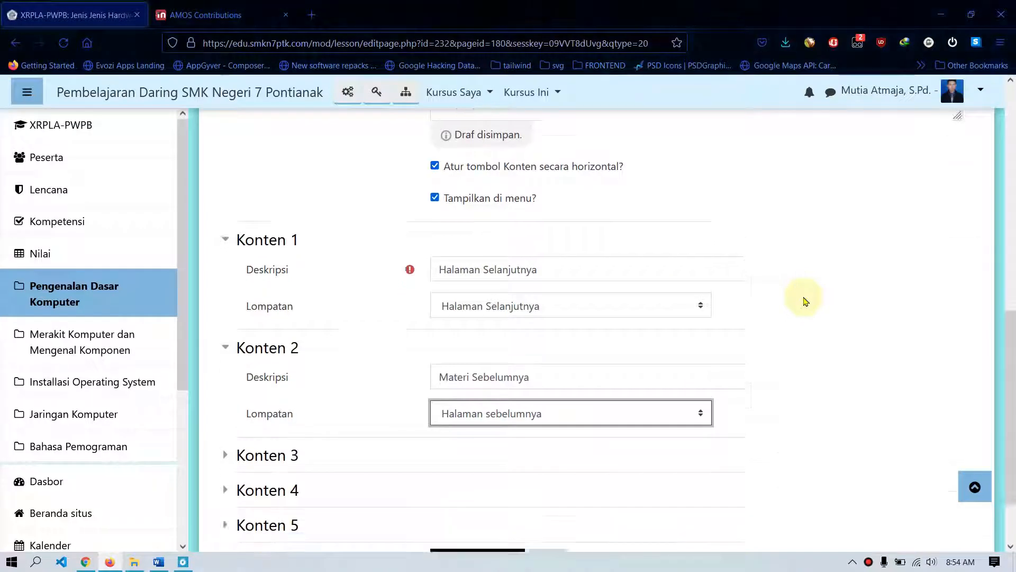
pyautogui.scroll(-2, 805, 298)
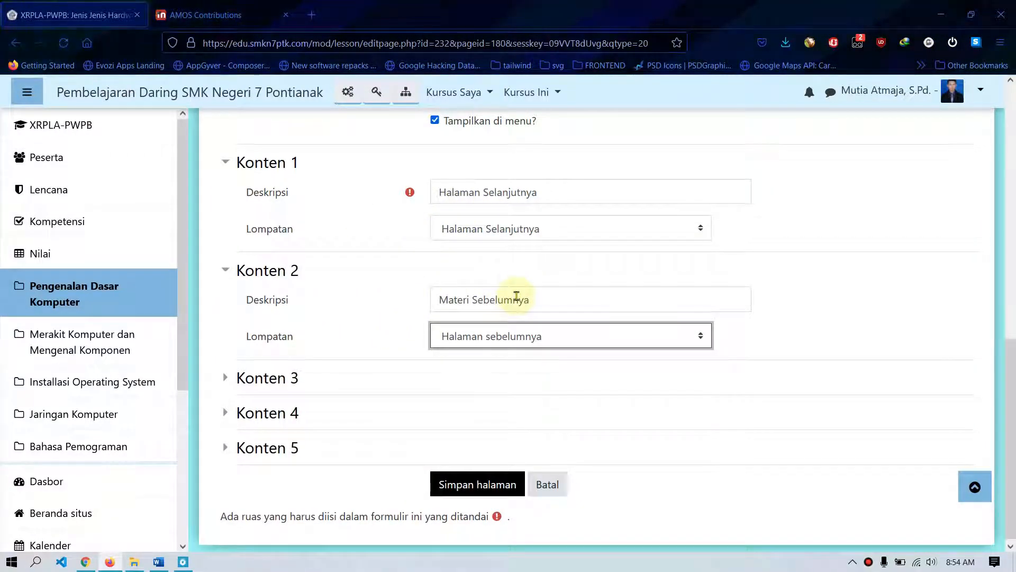
# Step: Save the Mouse page and add a content page after it with the Judul halaman "Scanner"
pyautogui.click(455, 481)
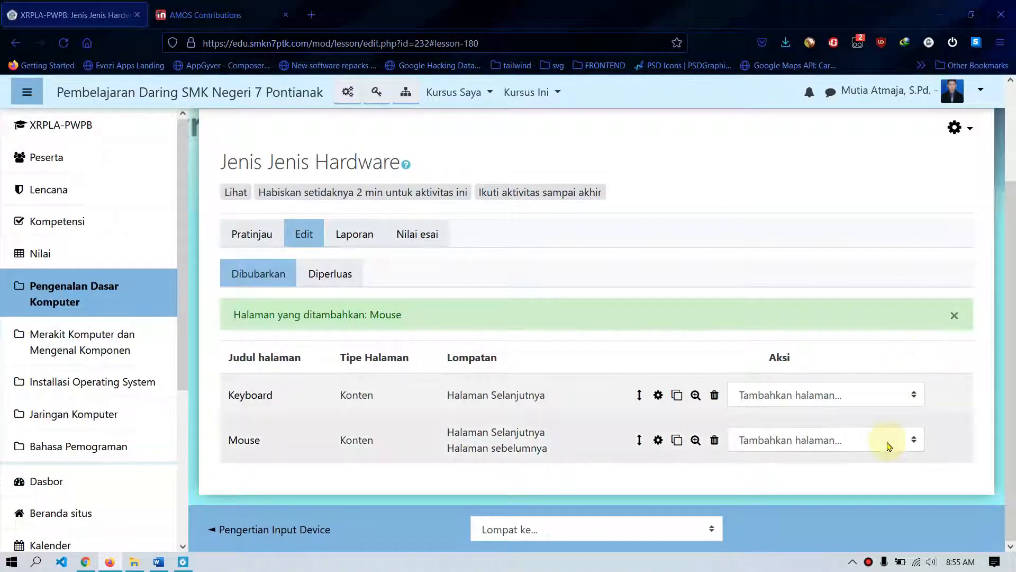
pyautogui.click(940, 12)
pyautogui.scroll(-4, 605, 318)
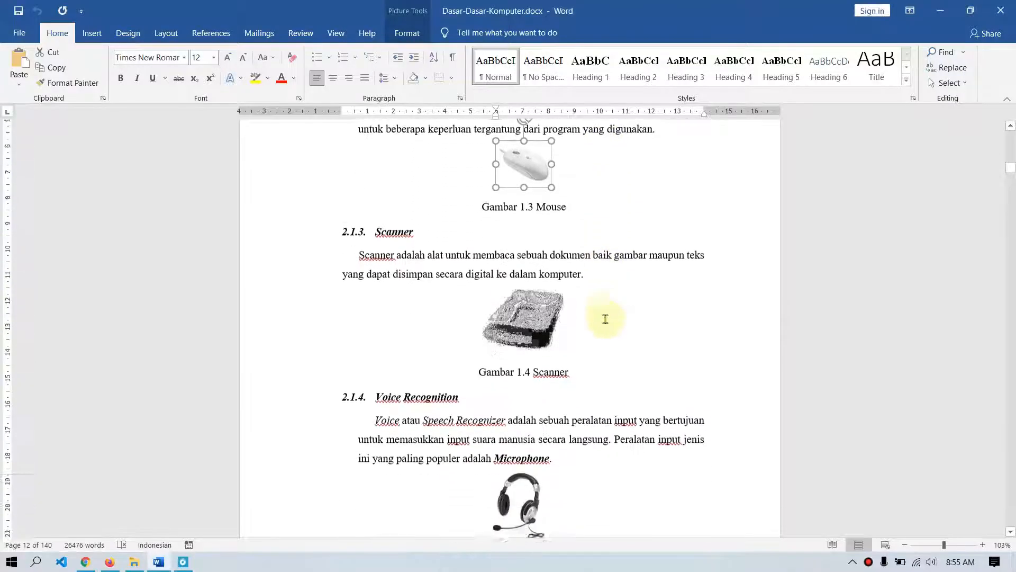
pyautogui.hotkey('alt', 'Tab')
pyautogui.click(867, 442)
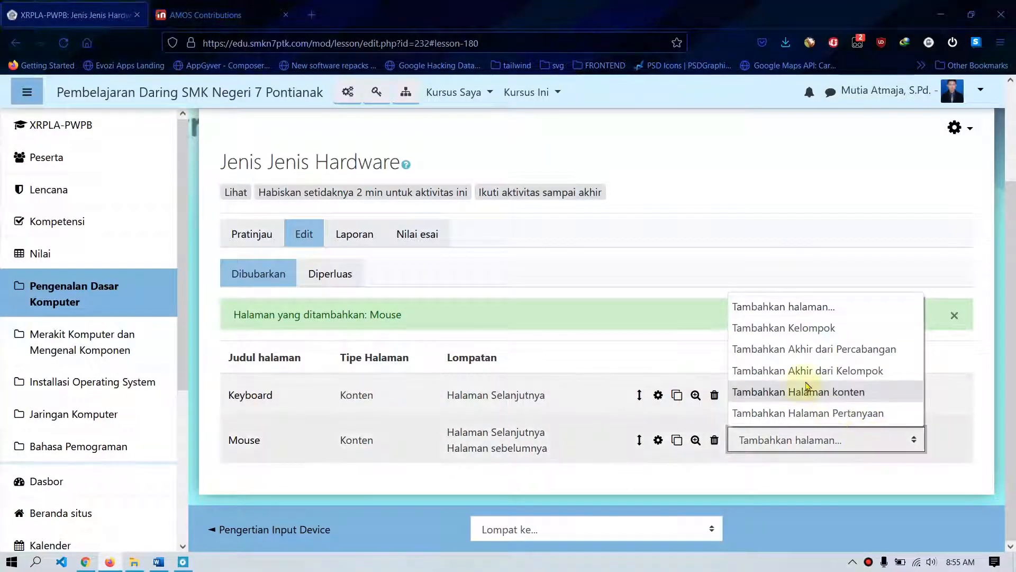
pyautogui.click(788, 394)
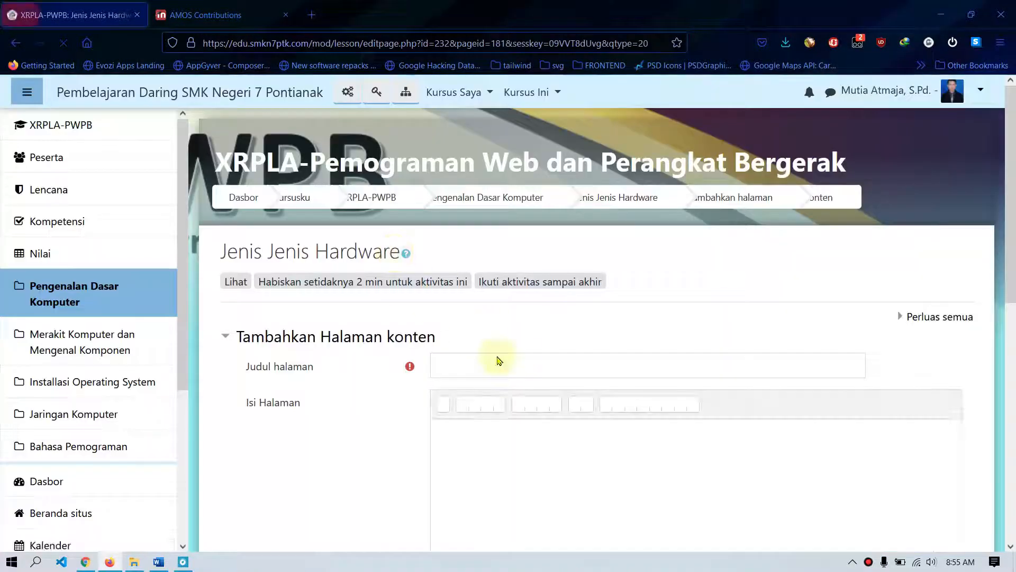
pyautogui.click(508, 363)
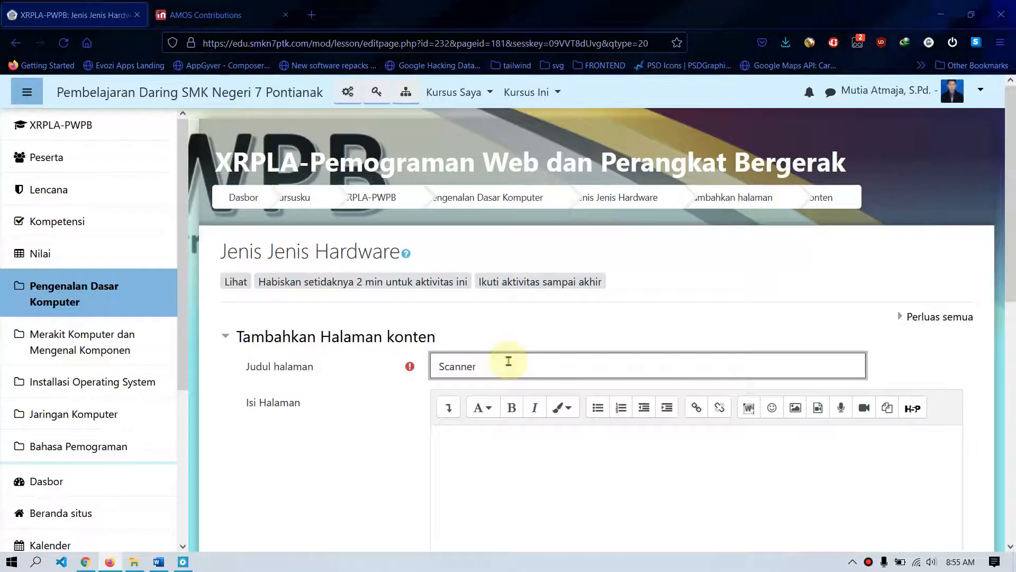
# Step: Copy the Scanner section's paragraph, starting "Scanner adalah alat untuk membaca", from the Word document into the Scanner page's Isi Halaman
pyautogui.hotkey('alt', 'Tab')
pyautogui.scroll(2, 355, 179)
pyautogui.moveTo(359, 273); pyautogui.dragTo(602, 301)
pyautogui.hotkey('ctrl', 'c')
pyautogui.hotkey('alt', 'Tab')
pyautogui.click(518, 463)
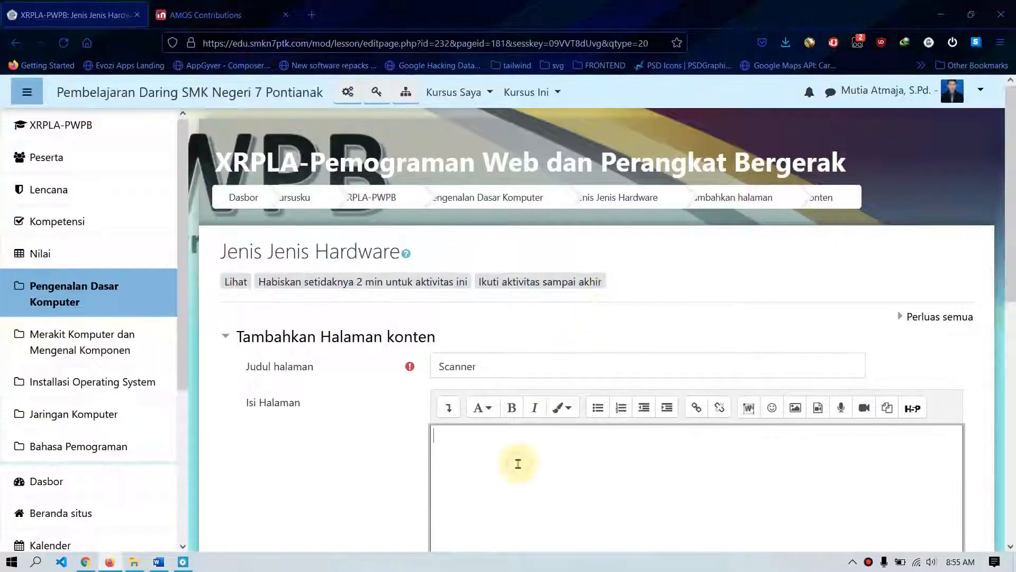
pyautogui.hotkey('ctrl', 'v')
# Step: Set the Scanner page's Konten 1 Deskripsi to "Ayo lanjutkan ke materi selanjutnya" and its Lompatan to Halaman Selanjutnya
pyautogui.scroll(-5, 530, 296)
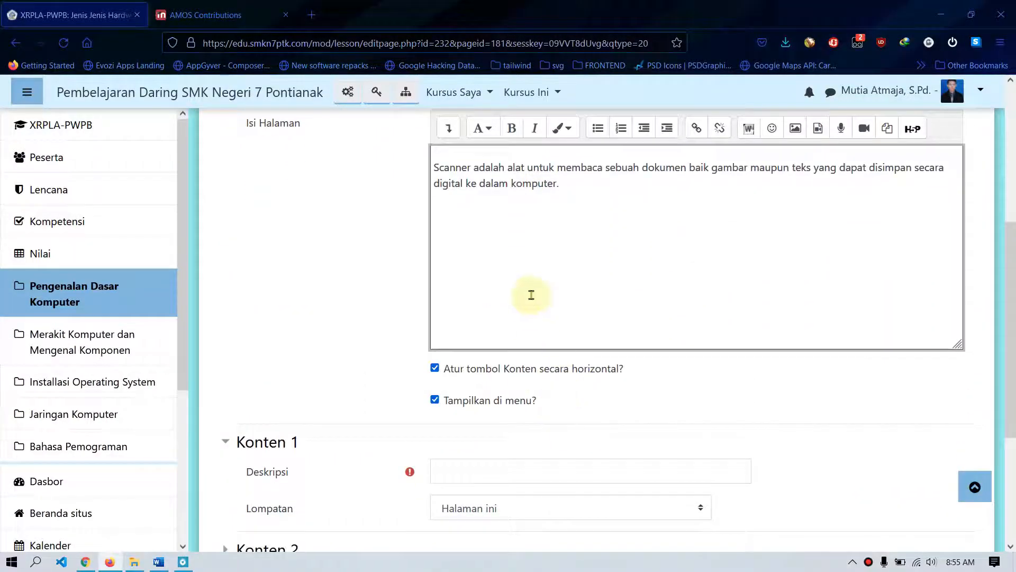
pyautogui.scroll(-4, 604, 262)
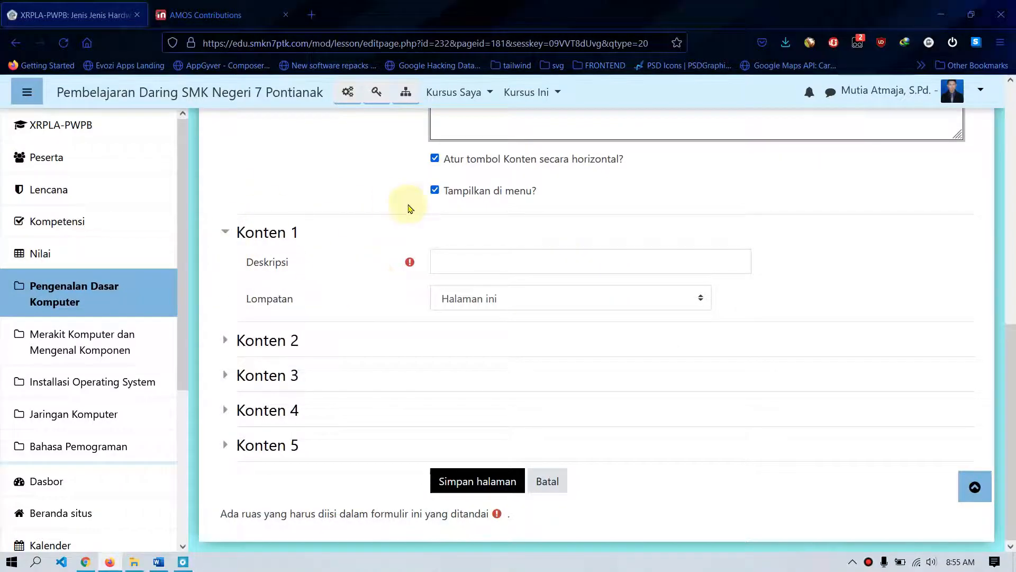
pyautogui.click(503, 270)
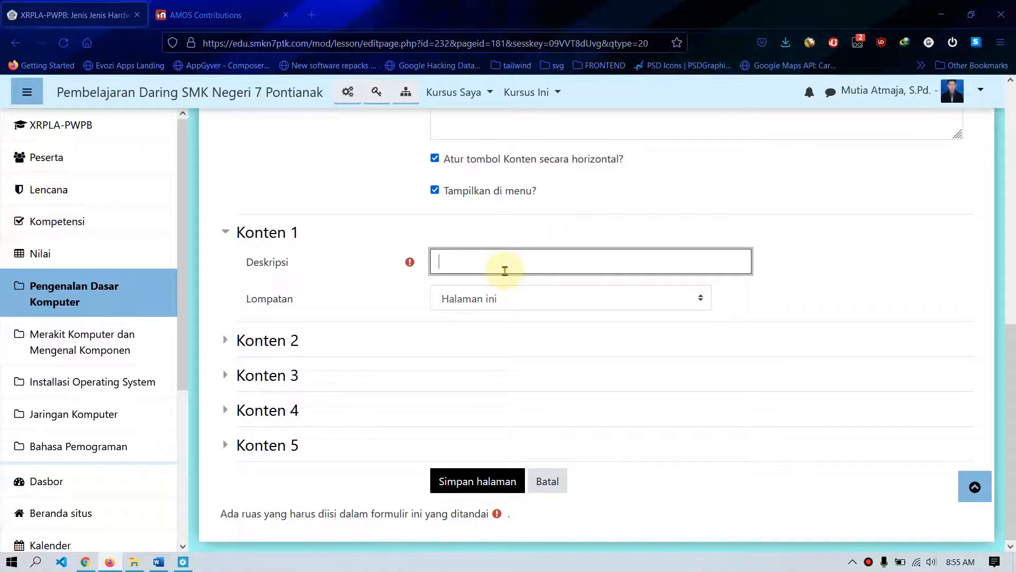
pyautogui.write('Ayo lanjutkan ke materi selanjutnya')
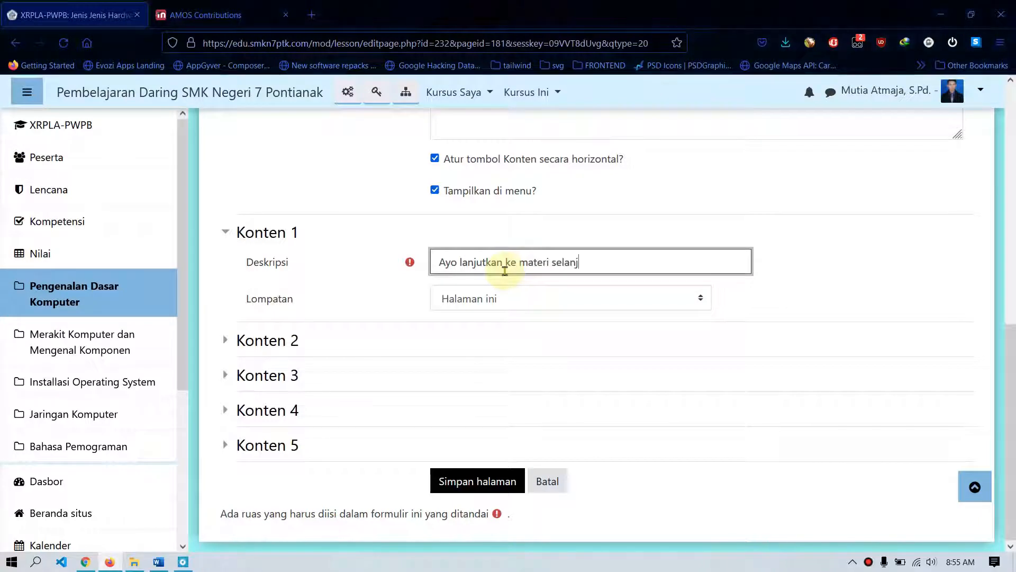
pyautogui.click(513, 301)
pyautogui.click(523, 349)
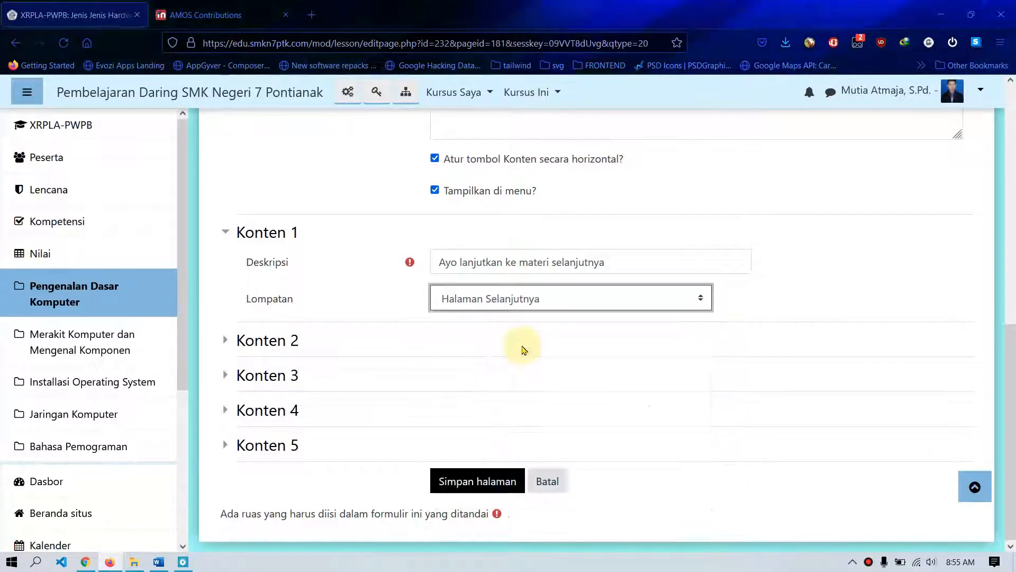
# Step: Set Konten 2's Deskripsi to "Materi Sebelumnya" and its Lompatan to Halaman sebelumnya, and save the Scanner page
pyautogui.click(225, 341)
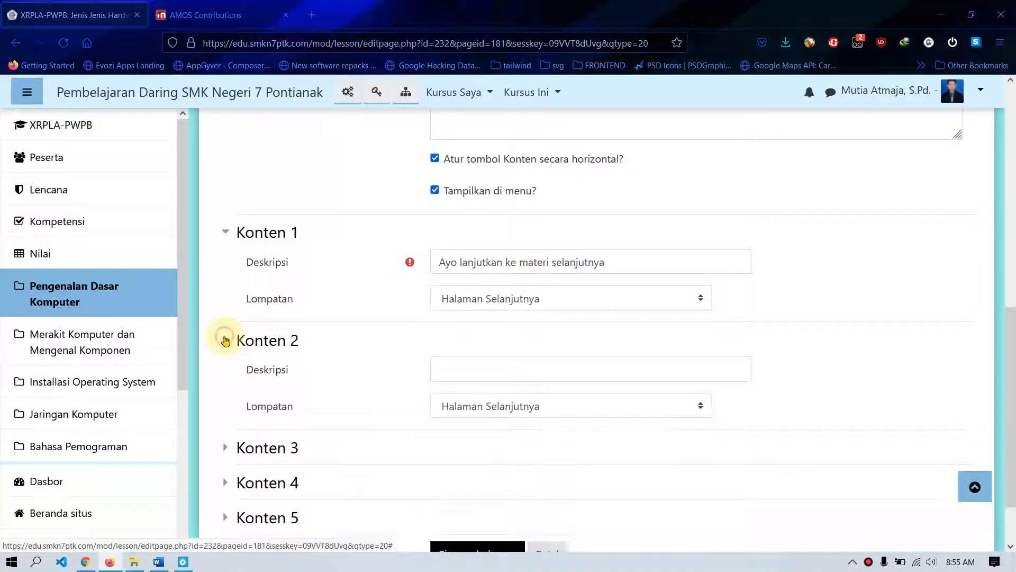
pyautogui.click(505, 374)
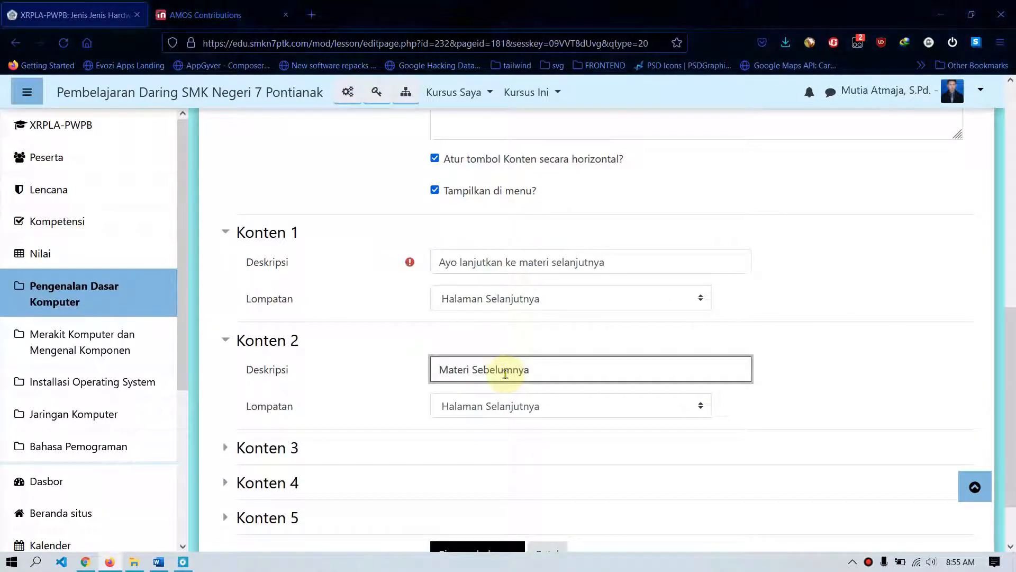
pyautogui.write('Materi Sebelumnya')
pyautogui.click(528, 406)
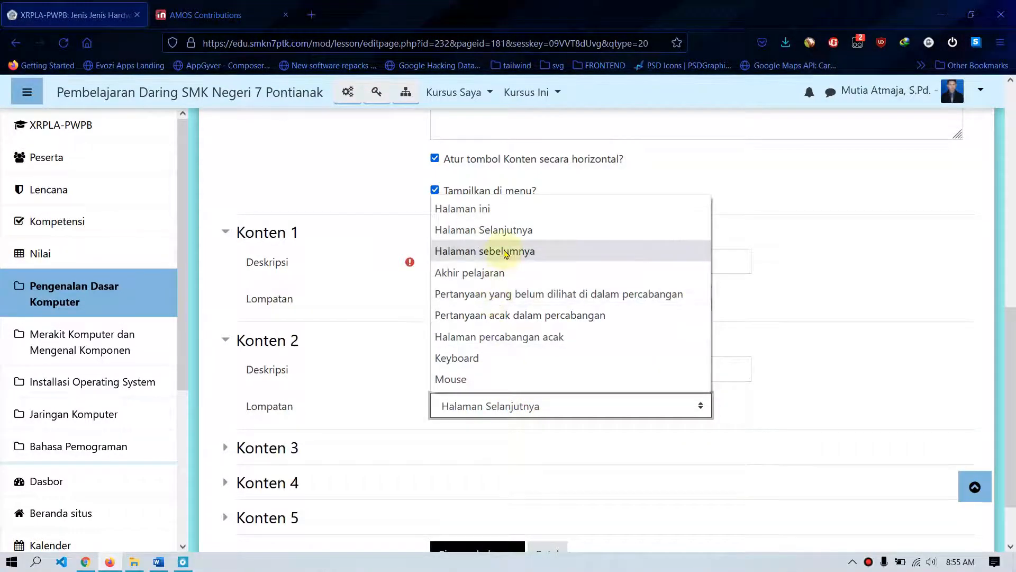
pyautogui.click(506, 253)
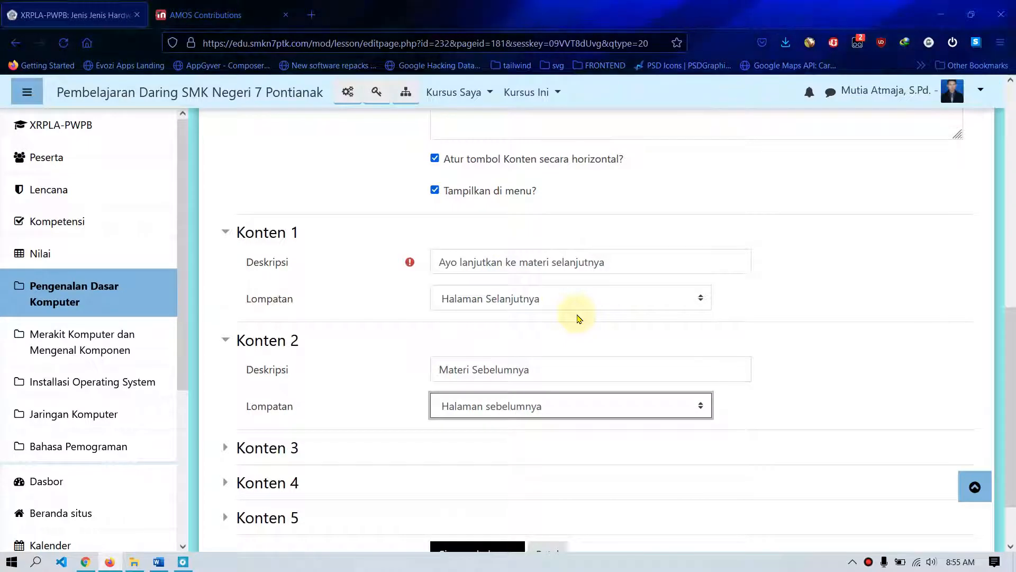
pyautogui.scroll(-1, 578, 318)
pyautogui.scroll(-1, 579, 318)
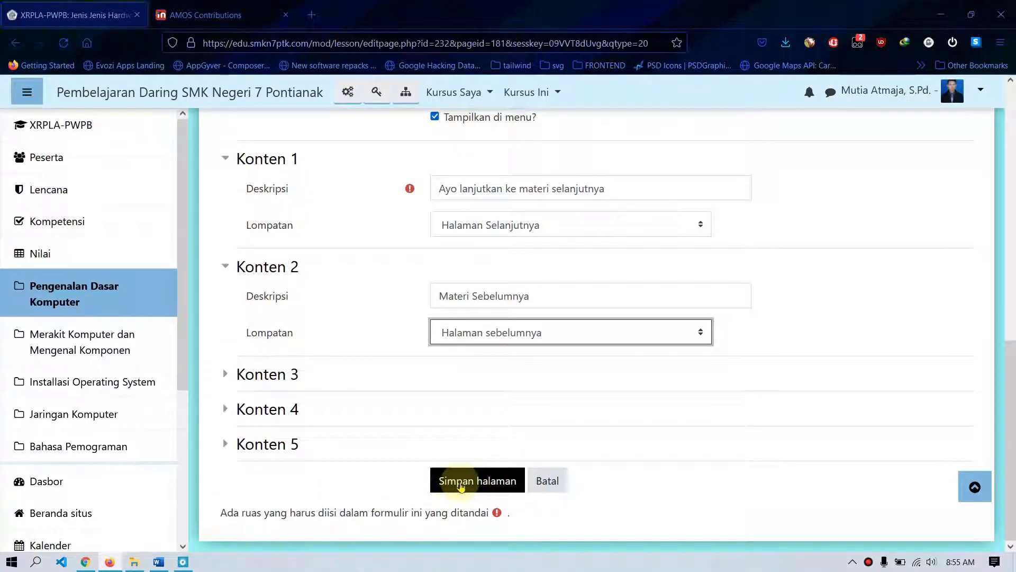
pyautogui.click(461, 486)
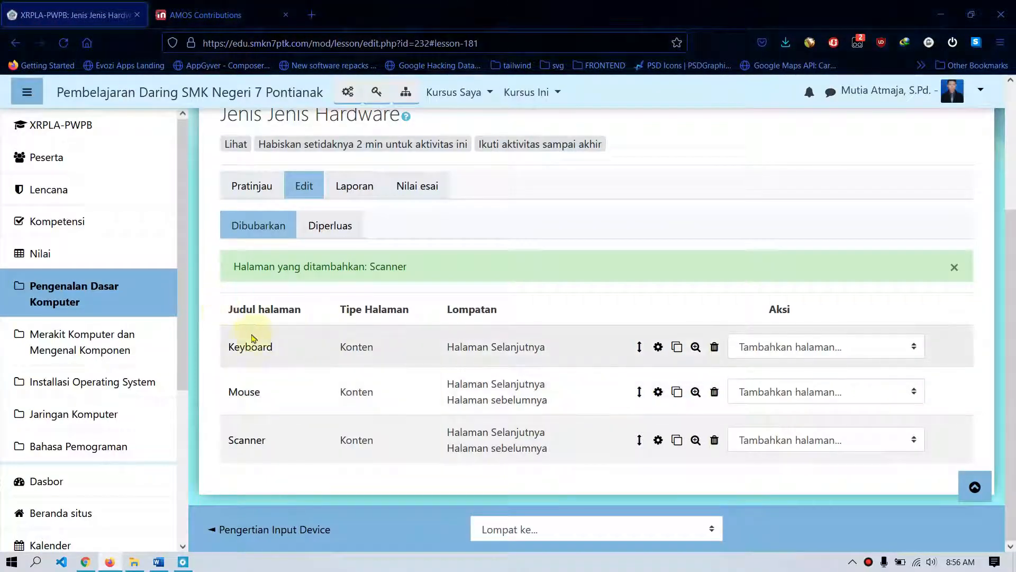
# Step: Check the section following Scanner in the Word document and add a new content page after the Scanner page
pyautogui.hotkey('alt', 'Tab')
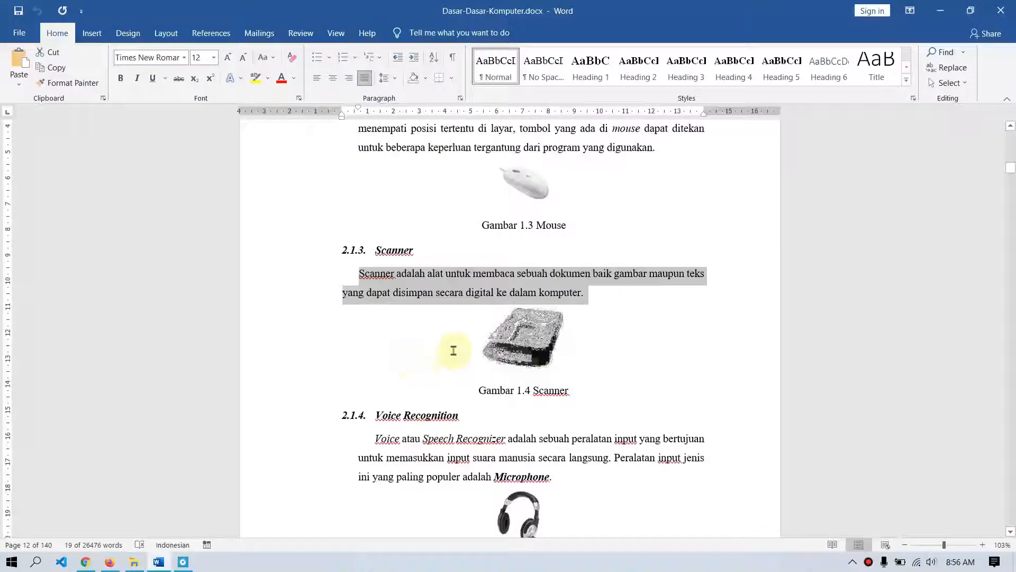
pyautogui.scroll(-3, 452, 348)
pyautogui.scroll(-1, 472, 328)
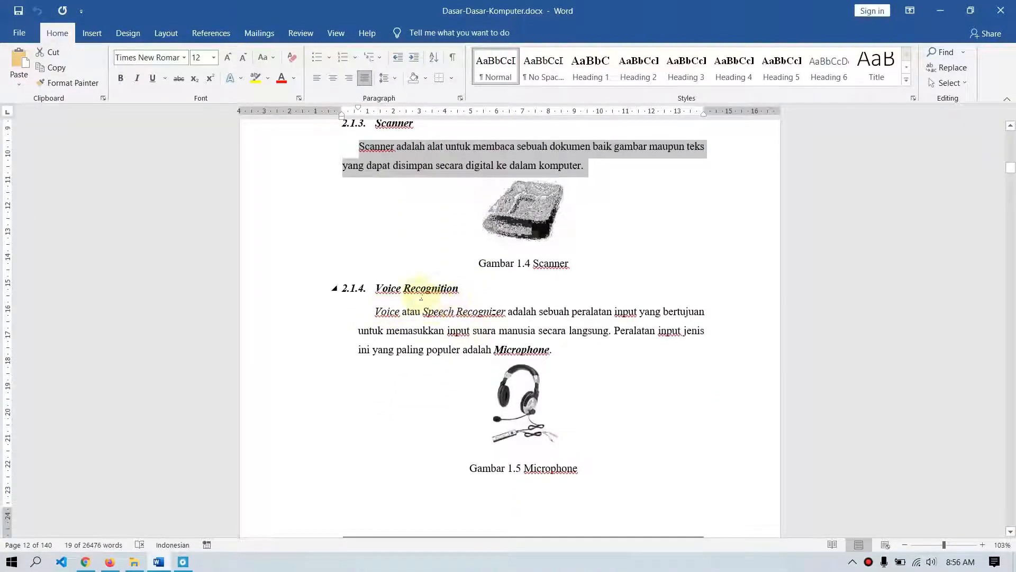
pyautogui.hotkey('alt', 'Tab')
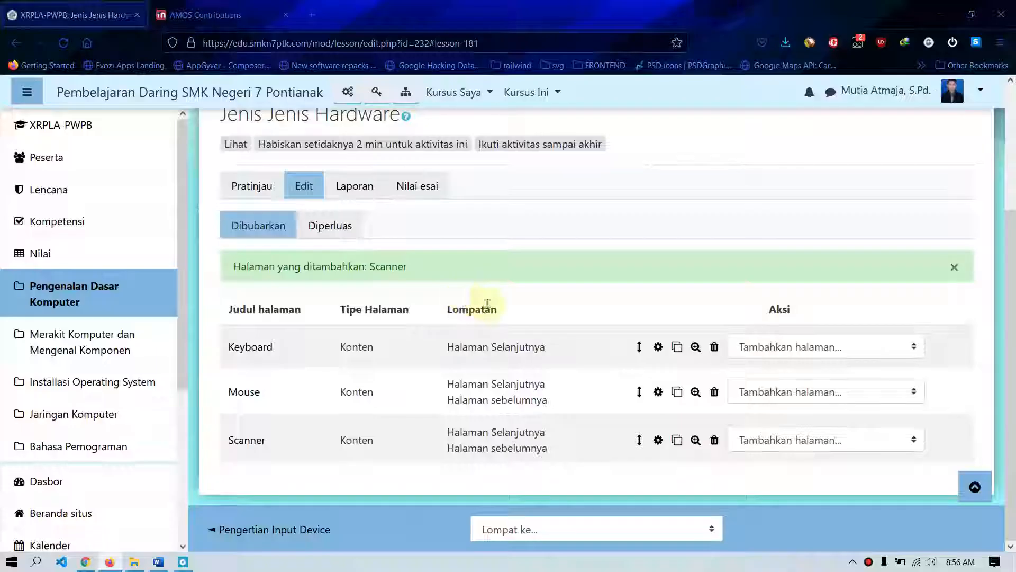
pyautogui.click(829, 443)
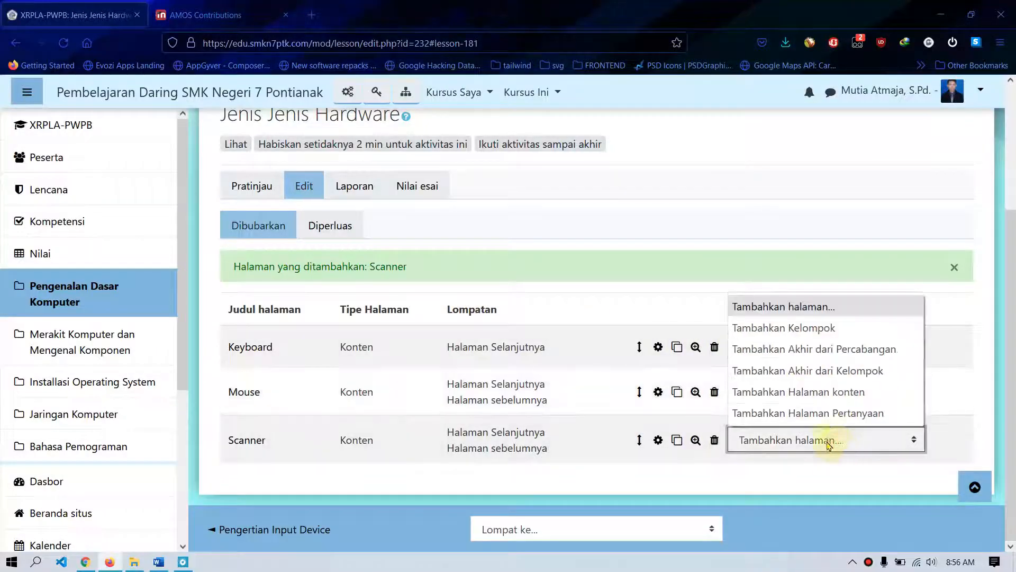
pyautogui.click(779, 394)
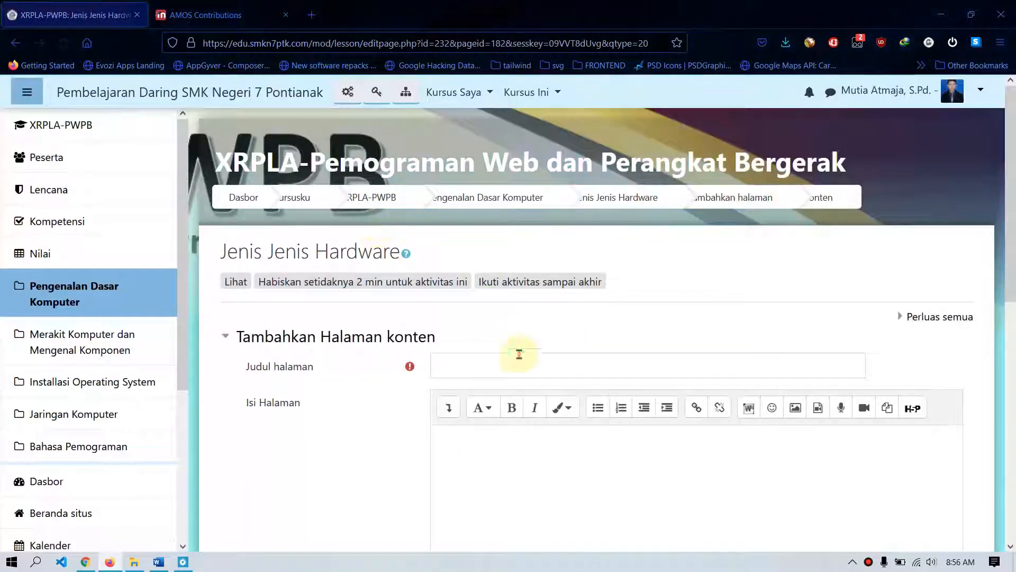
# Step: Set the new content page's Judul halaman to "MIC"
pyautogui.click(519, 359)
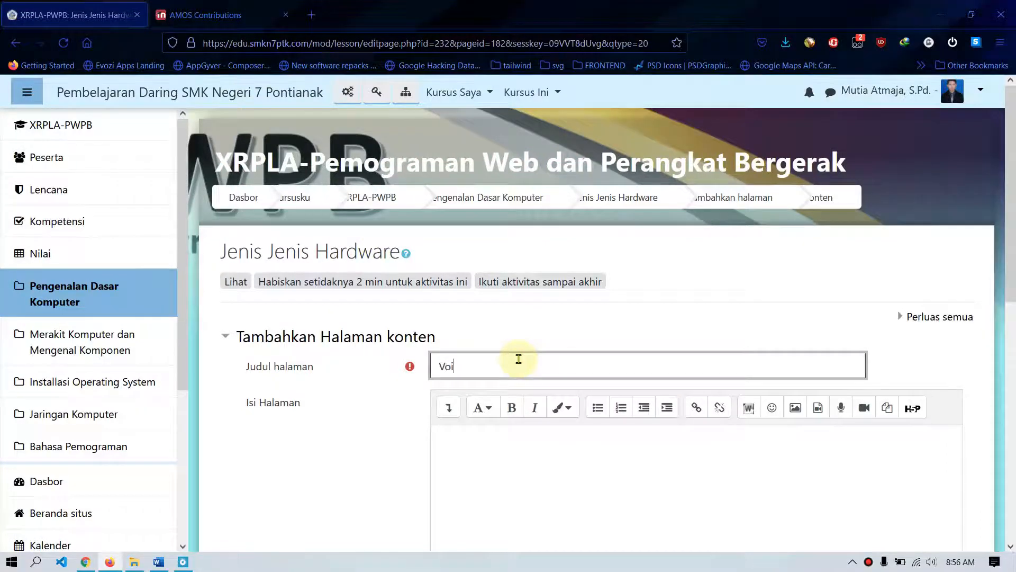
pyautogui.write('Voice R')
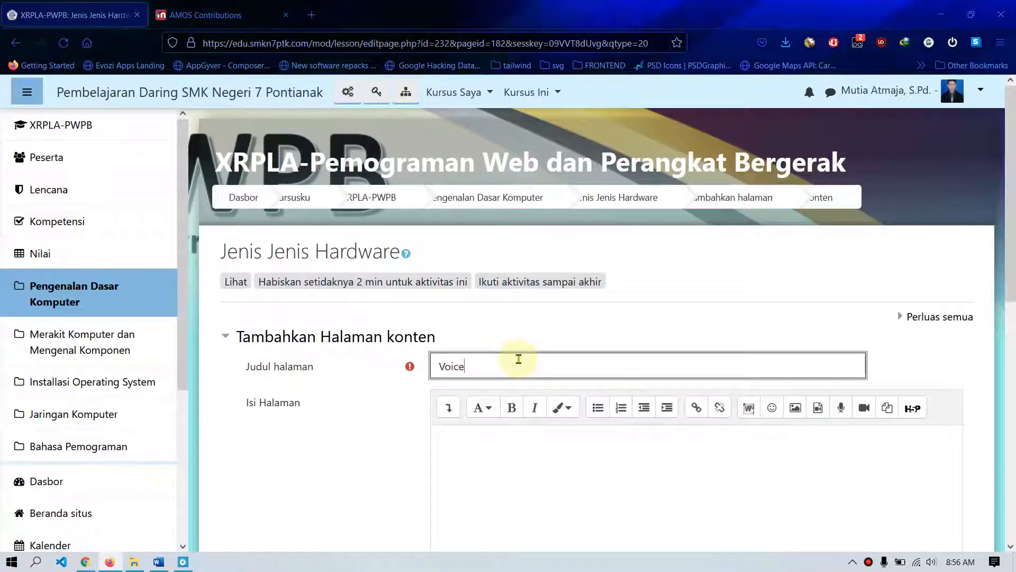
pyautogui.press('BackSpace')
pyautogui.press('BackSpace')
pyautogui.press('BackSpace')
pyautogui.press('BackSpace')
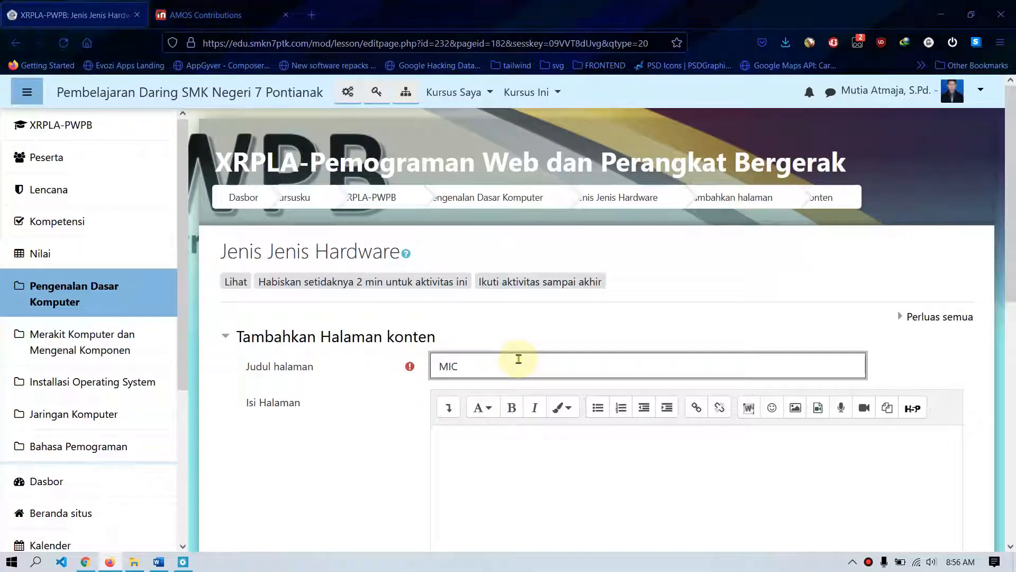
# Step: Copy the Voice Recognition paragraph, from "Voice atau Speech Recognizer" through "Microphone", from the Word document into the MIC page's Isi Halaman
pyautogui.hotkey('alt', 'Tab')
pyautogui.scroll(-3, 386, 318)
pyautogui.moveTo(375, 247); pyautogui.dragTo(567, 285)
pyautogui.hotkey('ctrl', 'c')
pyautogui.hotkey('alt', 'Tab')
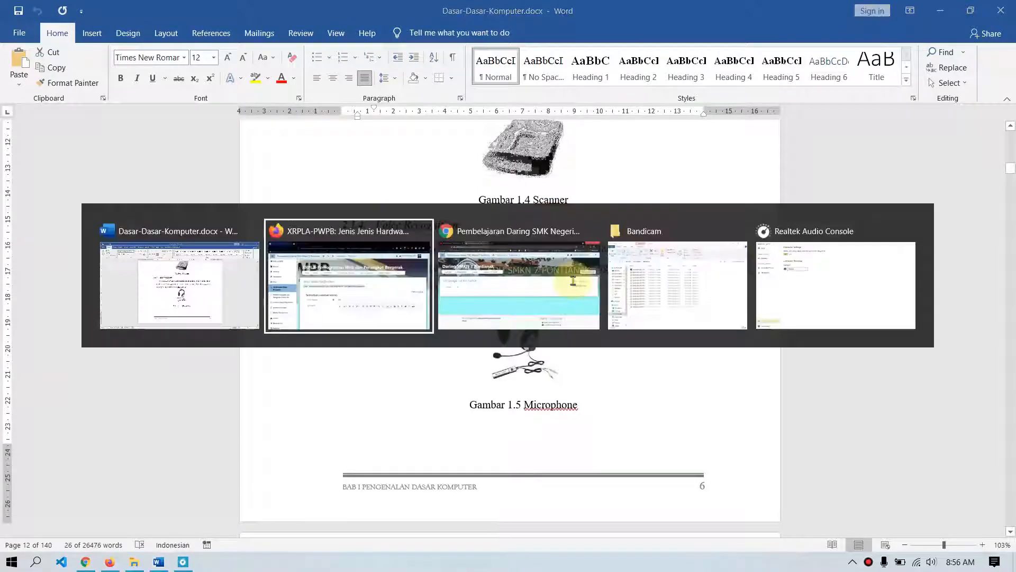
pyautogui.click(505, 450)
pyautogui.hotkey('ctrl', 'v')
# Step: Copy the microphone headset picture from the Word document and place it below the text in the MIC page's Isi Halaman
pyautogui.hotkey('alt', 'Tab')
pyautogui.scroll(-1, 549, 427)
pyautogui.click(522, 317)
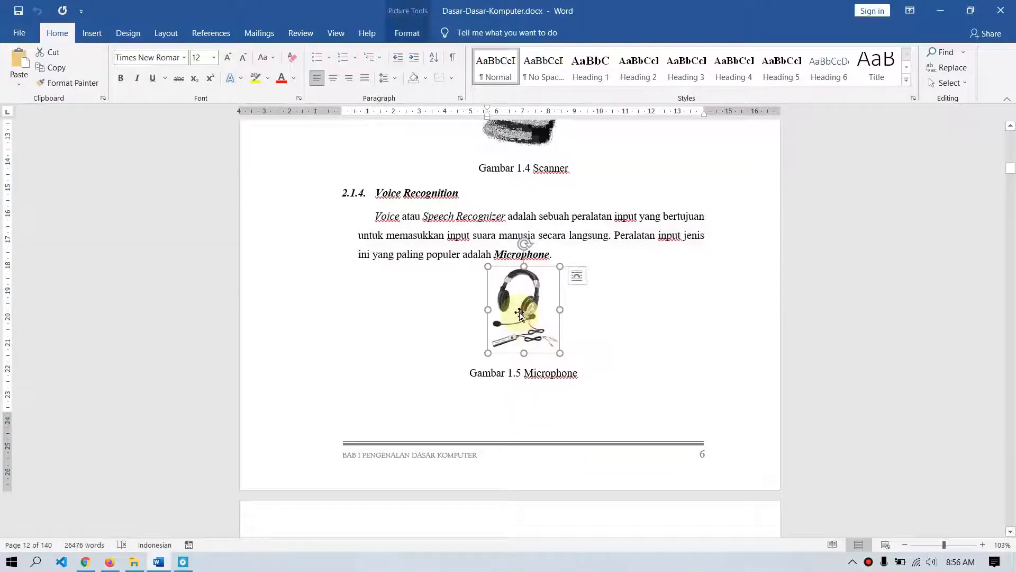
pyautogui.hotkey('alt', 'Tab')
pyautogui.scroll(-3, 517, 313)
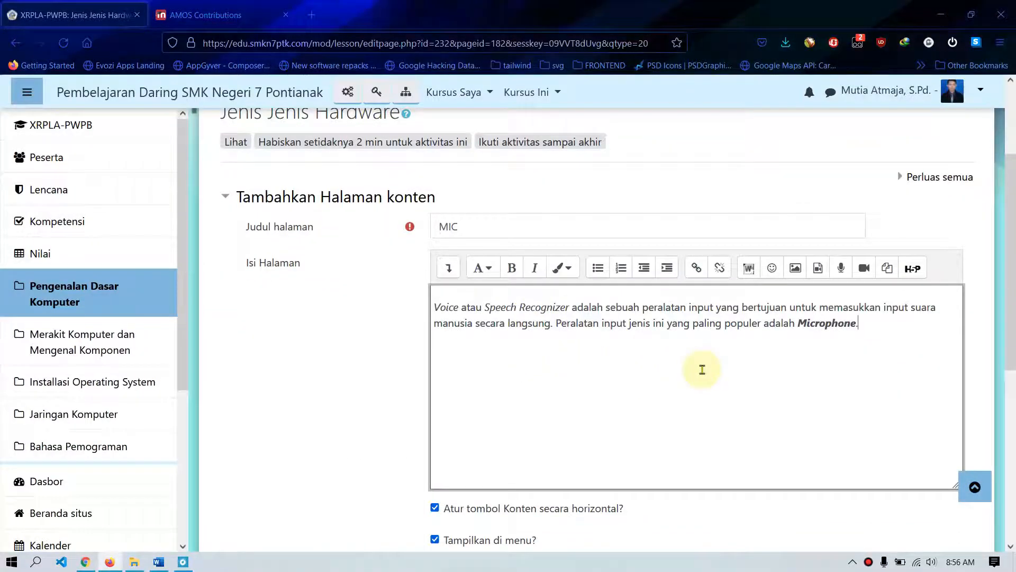
pyautogui.press('Return')
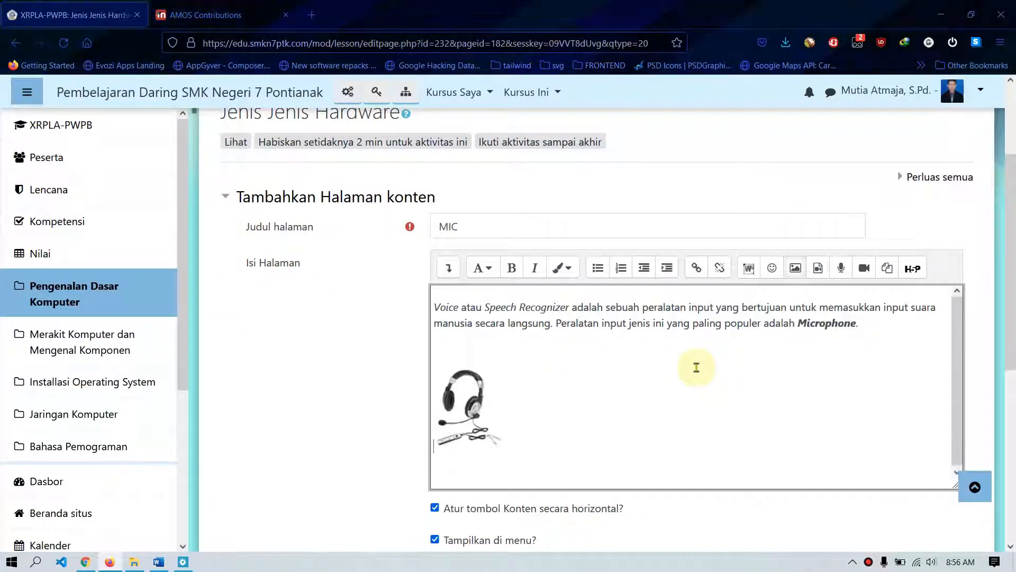
# Step: Set the MIC page's Konten 1 Deskripsi to "Selamat Materi telah selesai" and its Lompatan to Akhir pelajaran
pyautogui.scroll(-6, 252, 340)
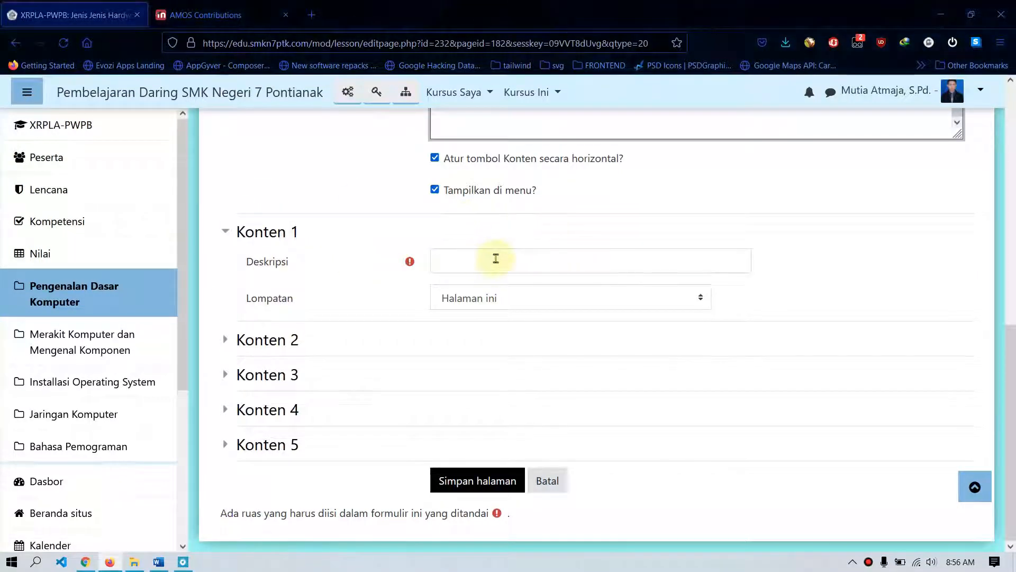
pyautogui.scroll(3, 495, 259)
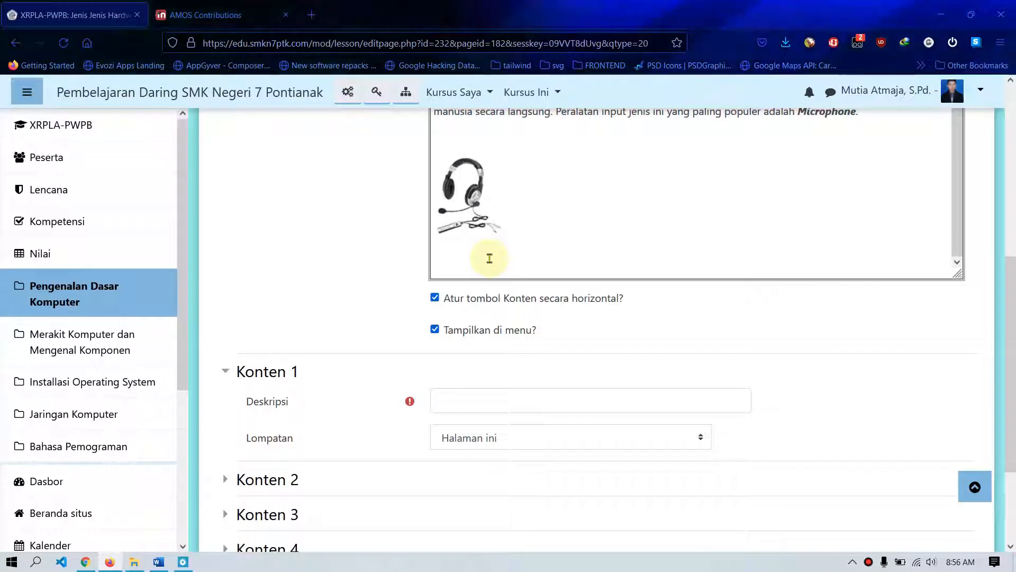
pyautogui.scroll(-1, 500, 370)
pyautogui.click(483, 333)
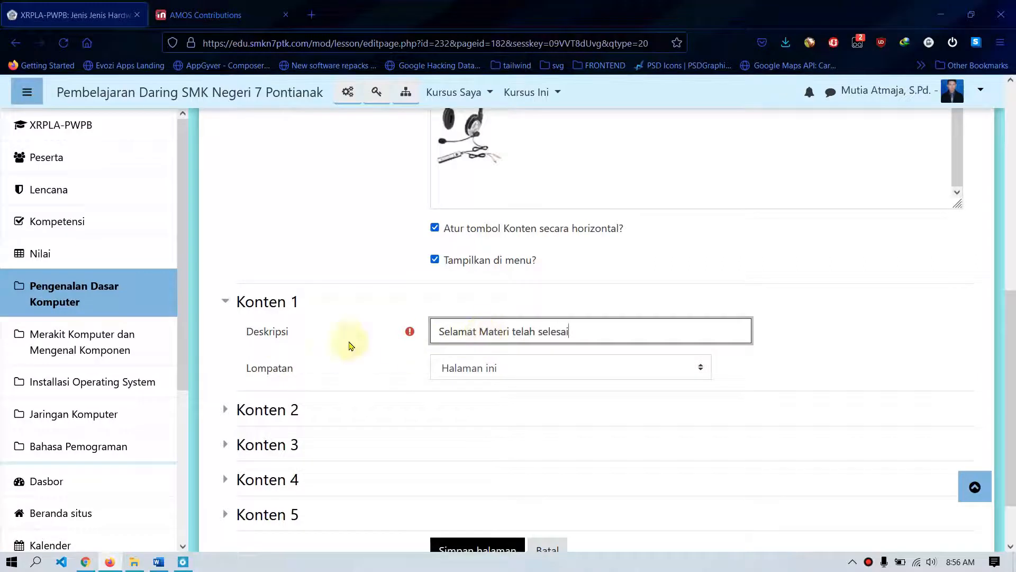
pyautogui.click(506, 366)
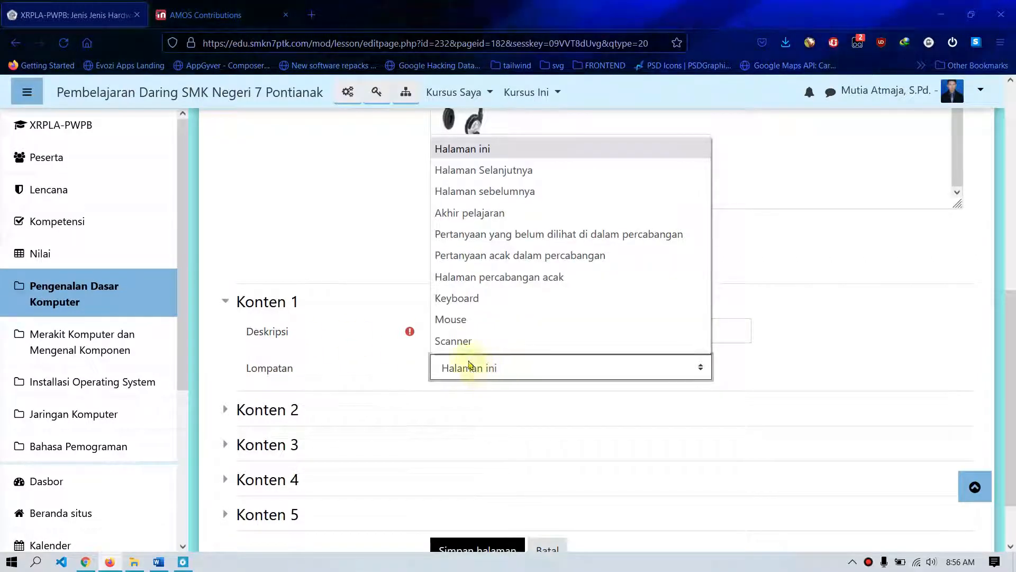
pyautogui.click(500, 214)
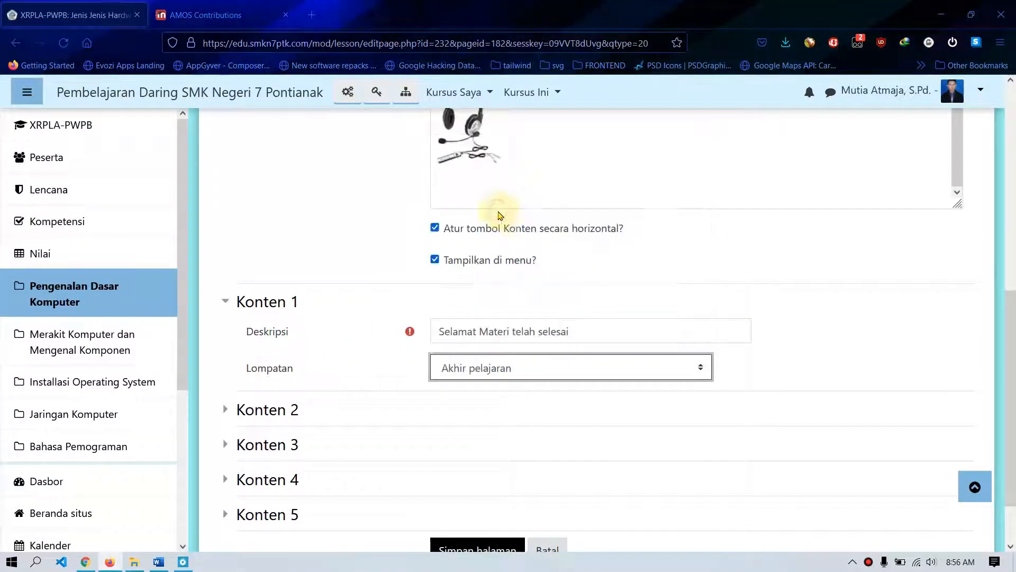
pyautogui.scroll(-2, 664, 349)
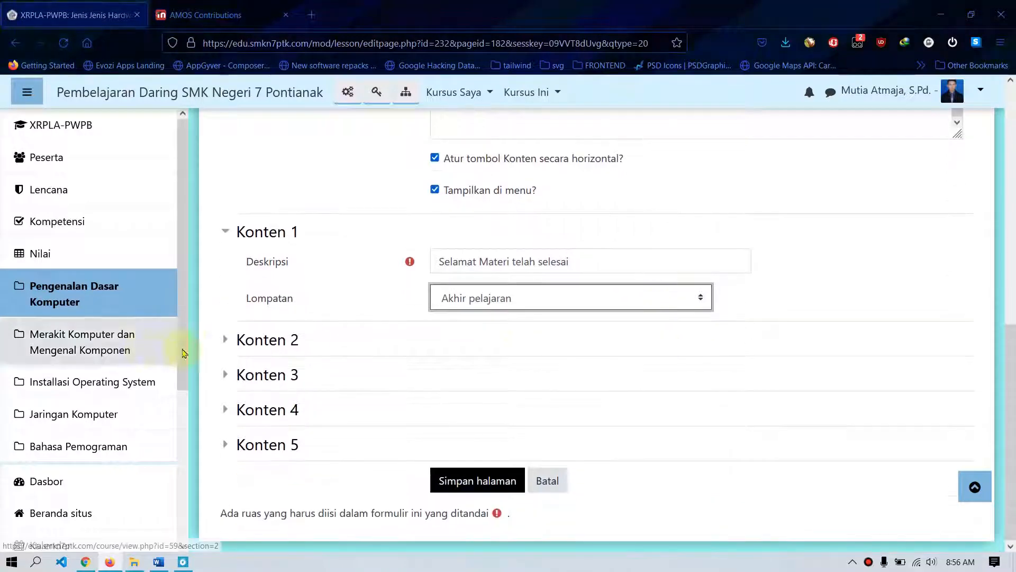
# Step: Set the MIC page's Konten 2 Deskripsi to "Ke Materi Sebelumnya" and its Lompatan to Halaman sebelumnya, and save the page
pyautogui.click(222, 345)
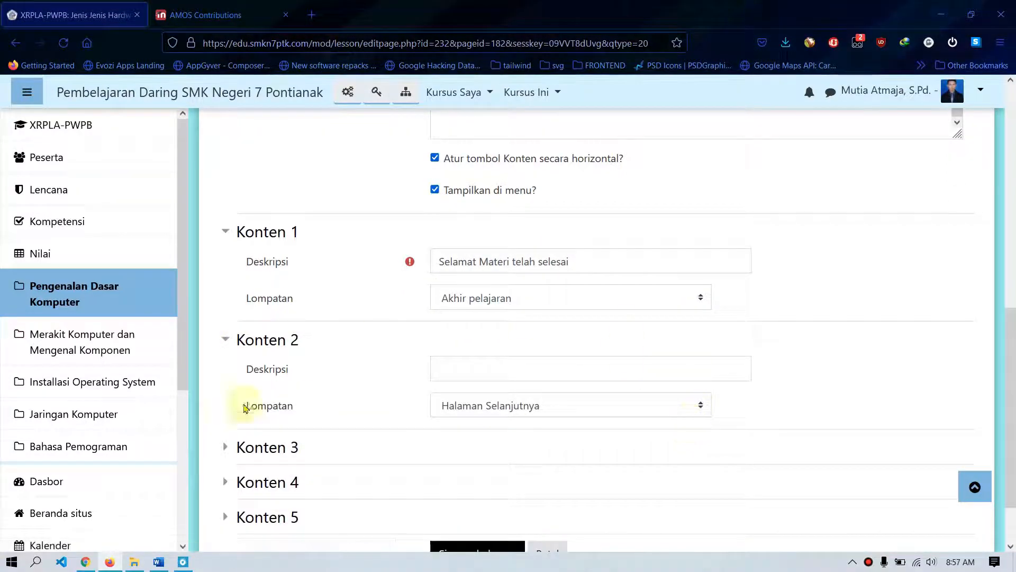
pyautogui.click(490, 370)
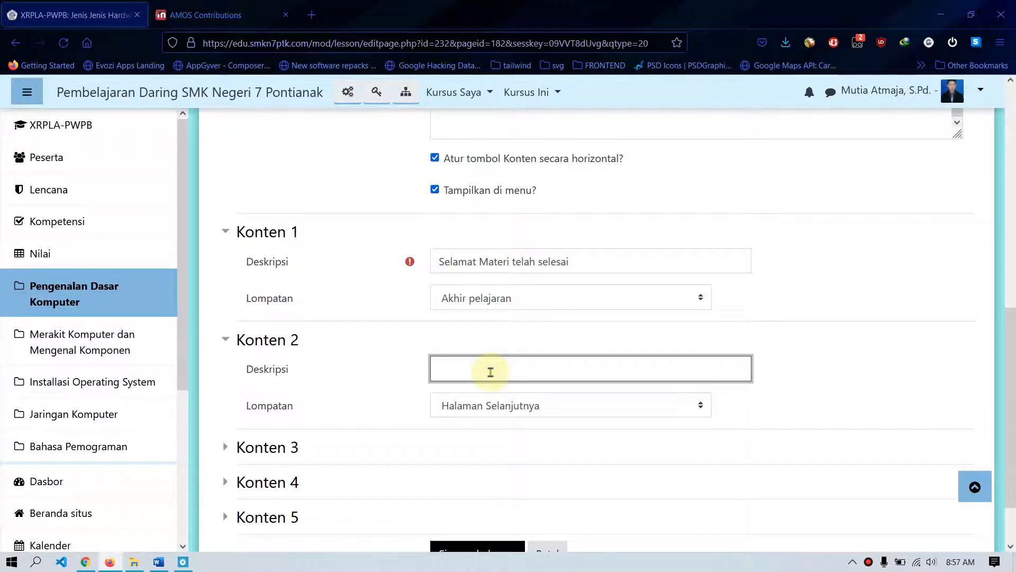
pyautogui.write('Ke Materi Sebelumnya')
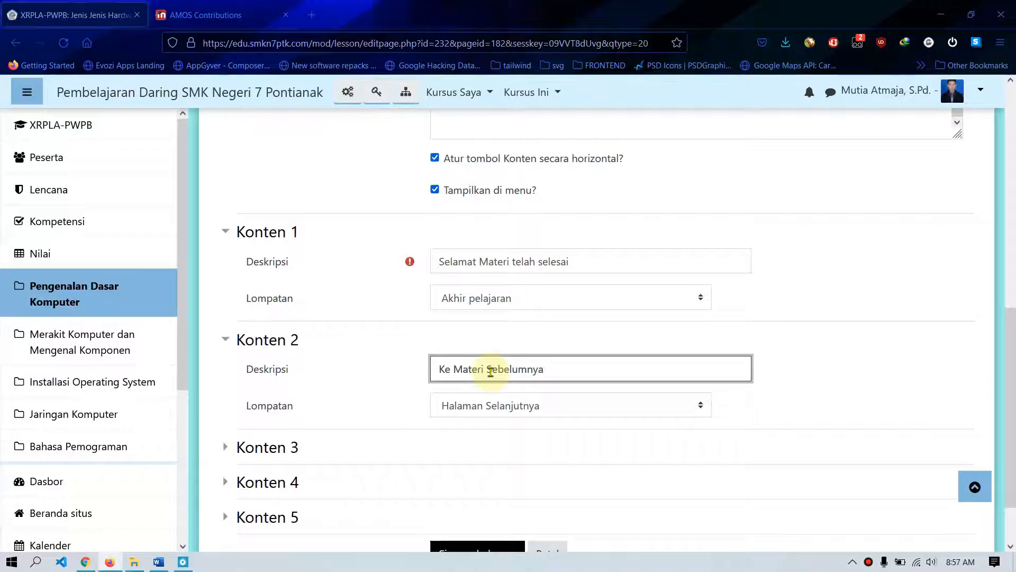
pyautogui.click(493, 405)
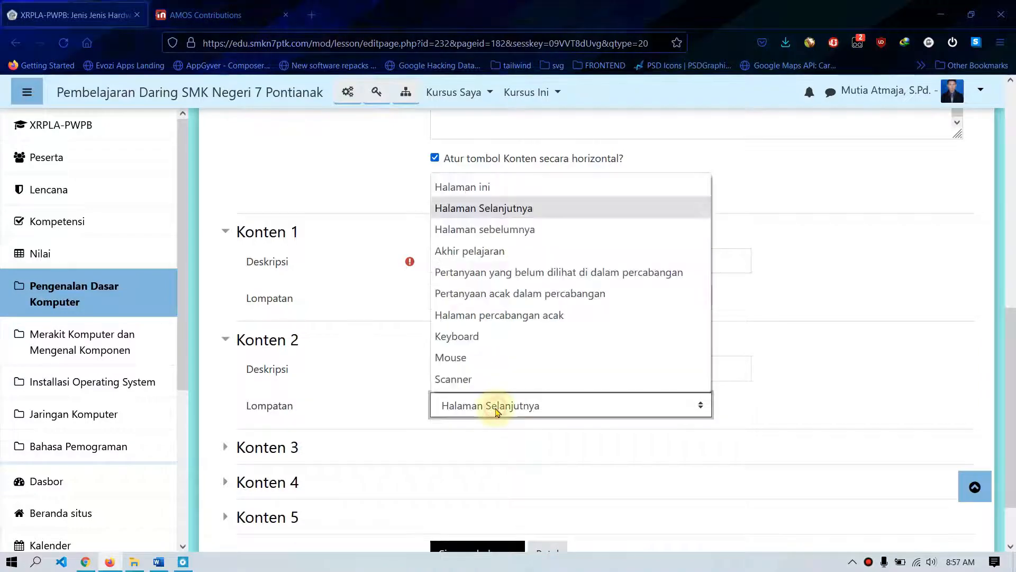
pyautogui.click(488, 229)
pyautogui.scroll(-2, 523, 406)
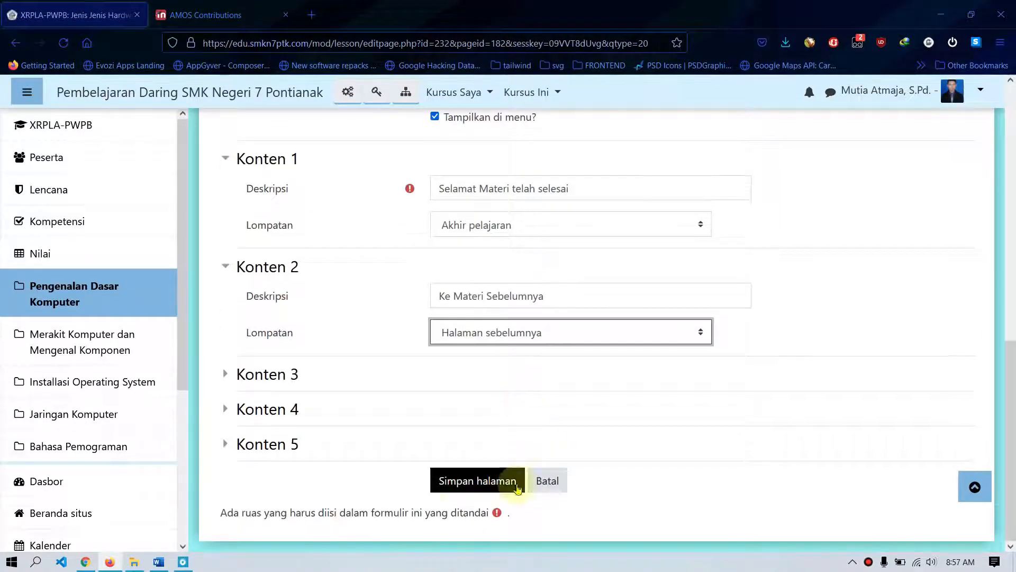
pyautogui.click(494, 483)
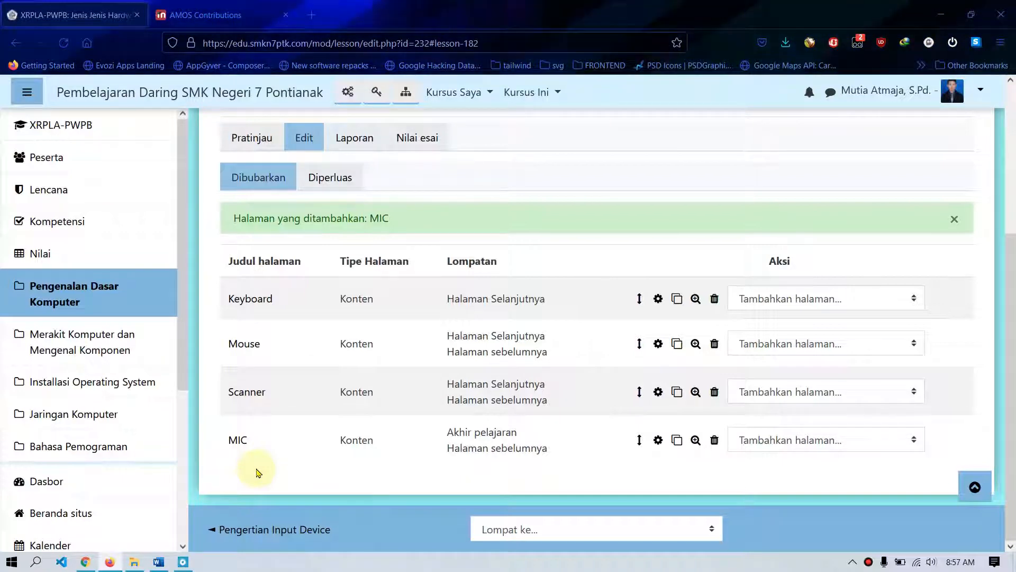
# Step: Preview the Jenis Jenis Hardware lesson and examine its Keyboard page
pyautogui.scroll(4, 259, 472)
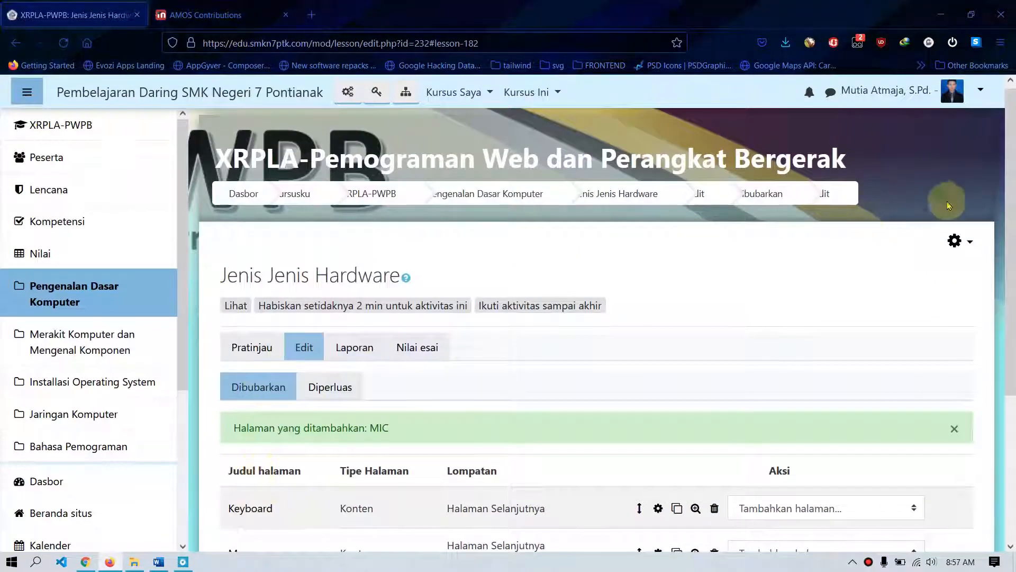
pyautogui.click(253, 350)
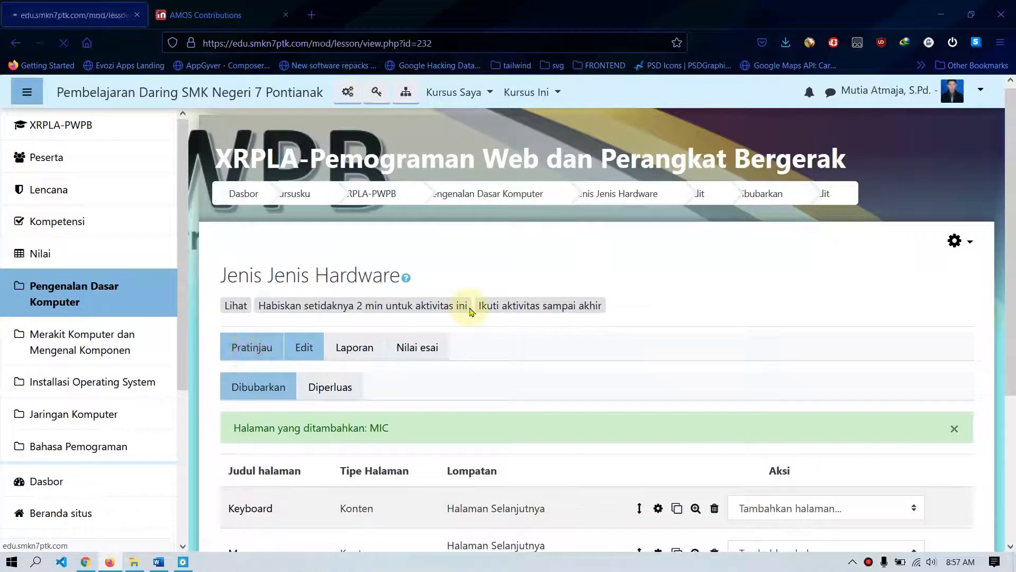
pyautogui.scroll(-5, 471, 311)
pyautogui.scroll(1, 471, 311)
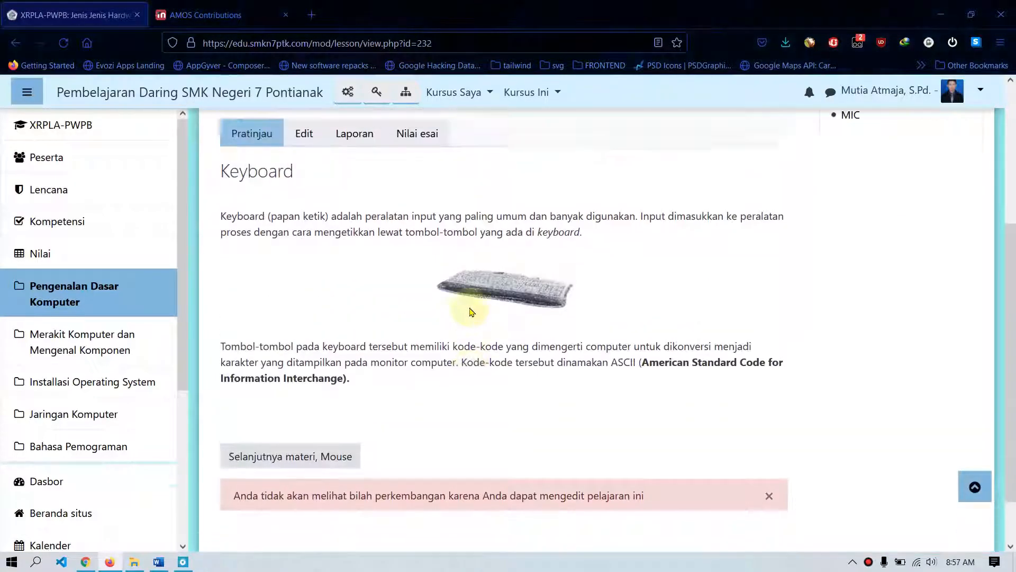
pyautogui.scroll(1, 471, 311)
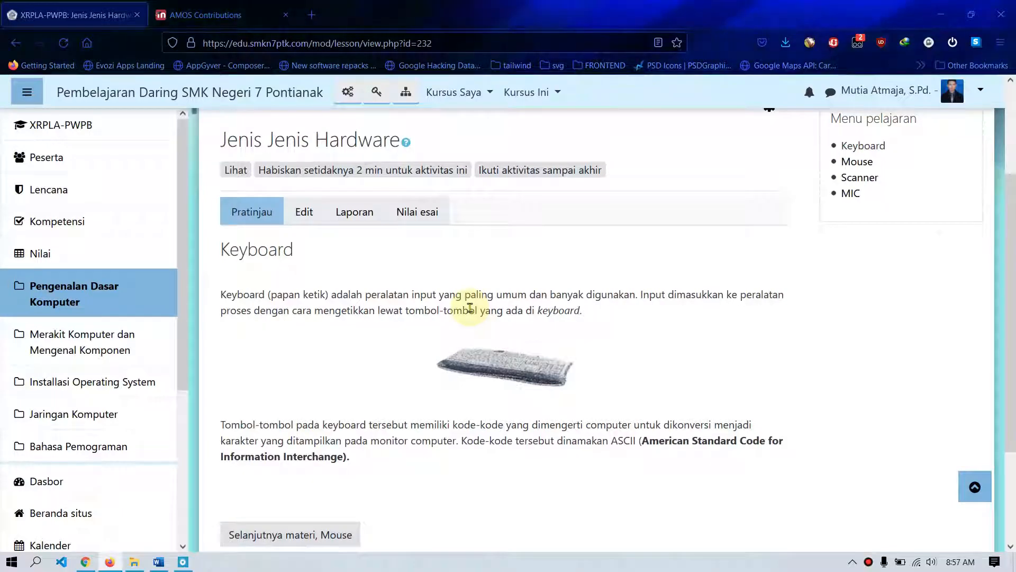
pyautogui.scroll(-2, 469, 307)
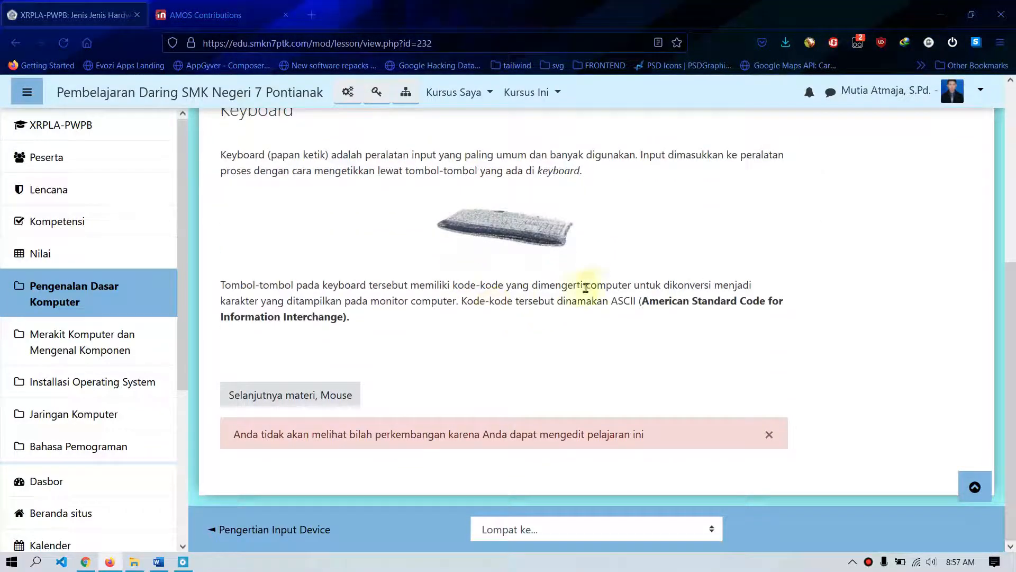
# Step: Test the lesson's navigation from Keyboard to Mouse, back to Keyboard, and forward to Mouse again
pyautogui.click(338, 396)
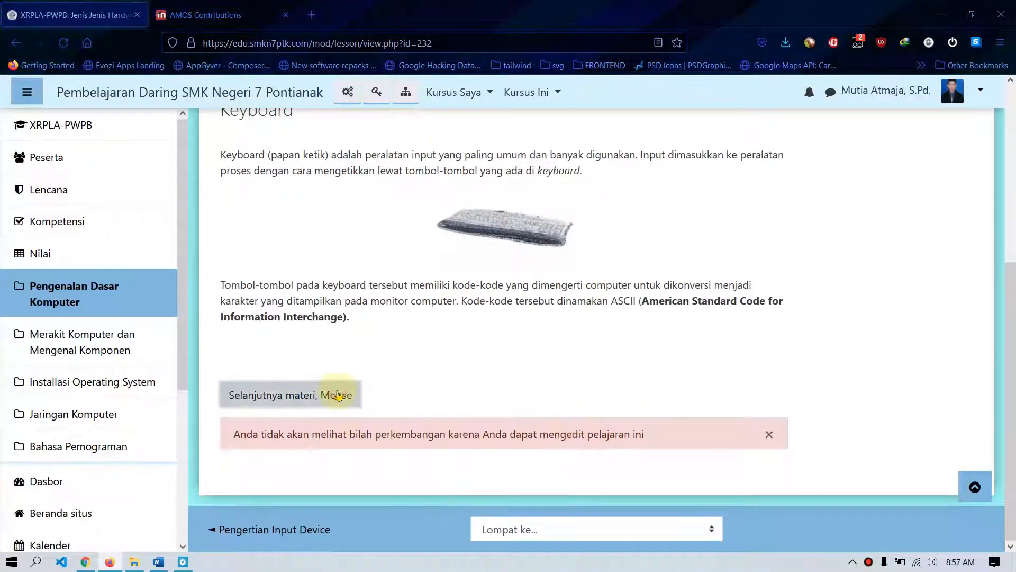
pyautogui.scroll(-4, 370, 392)
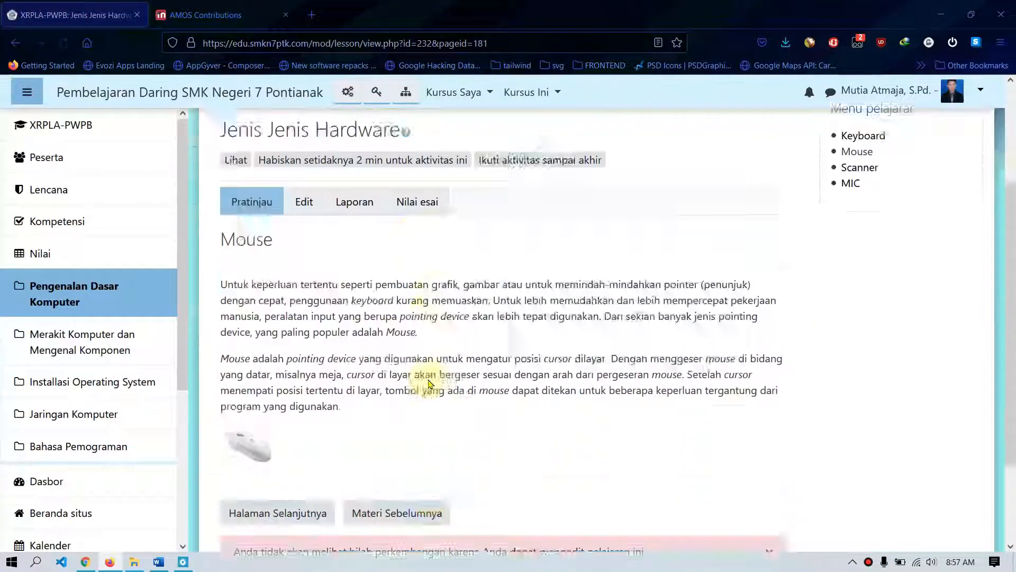
pyautogui.scroll(3, 430, 383)
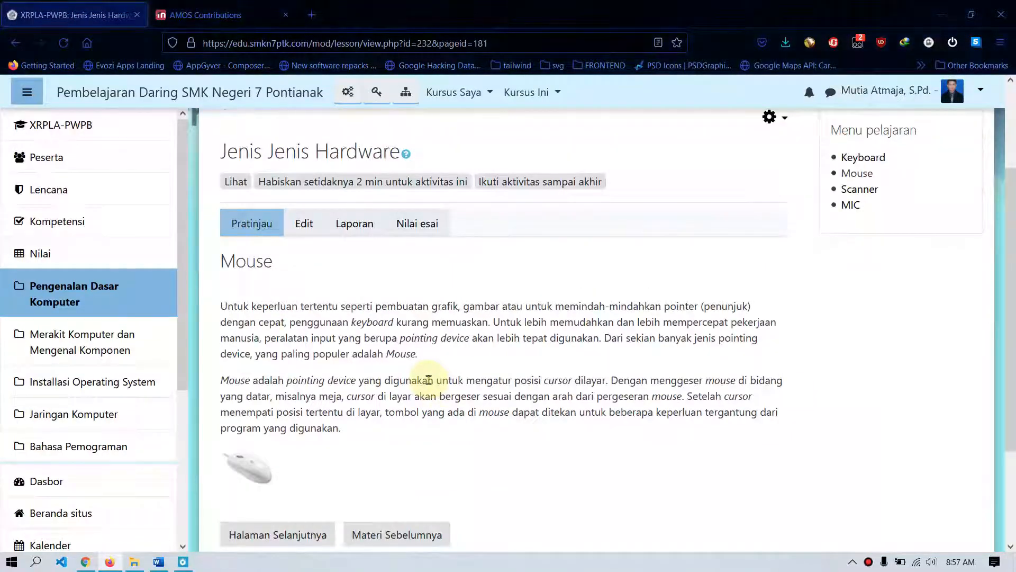
pyautogui.scroll(-3, 428, 379)
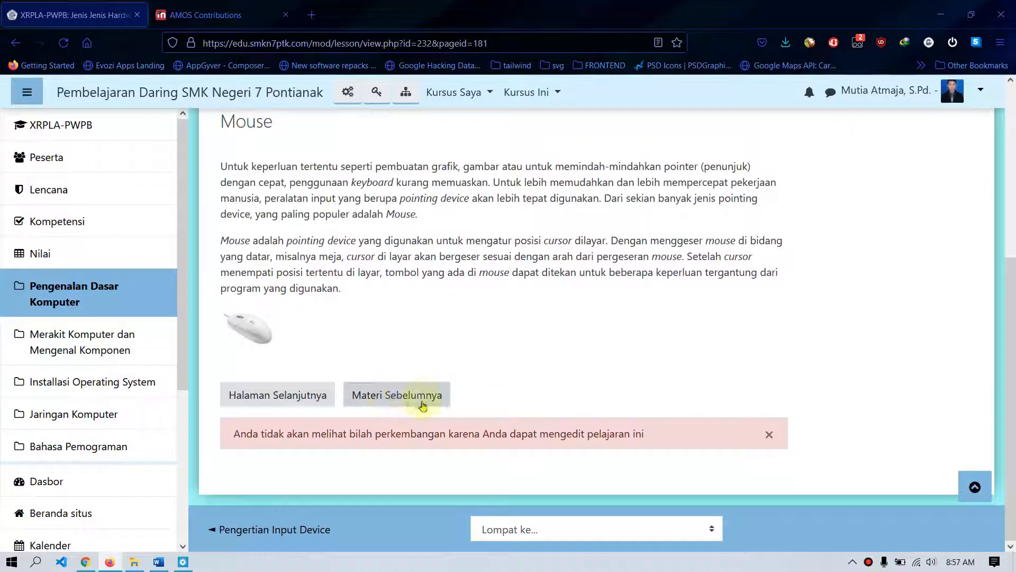
pyautogui.click(432, 395)
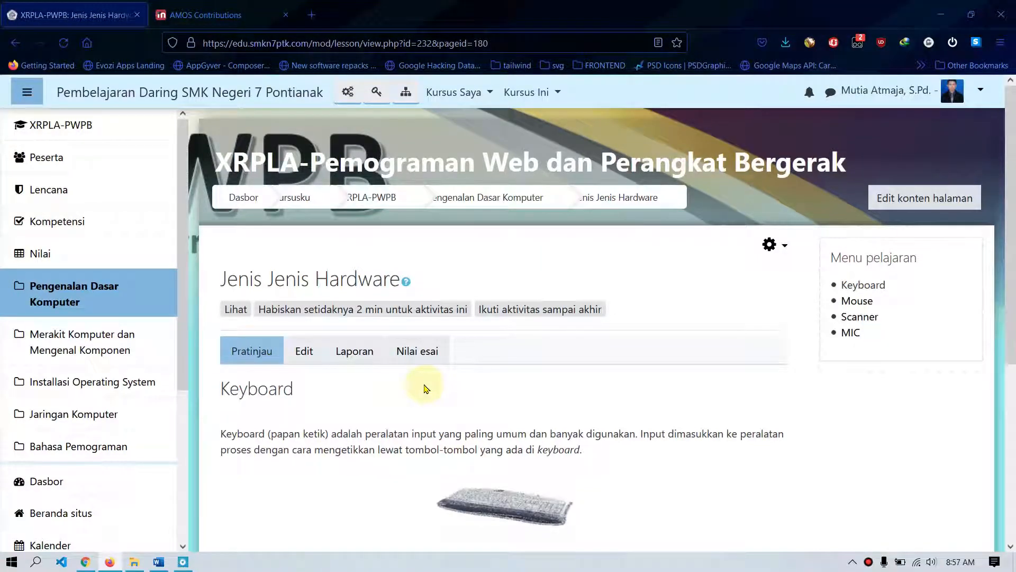
pyautogui.scroll(-5, 426, 389)
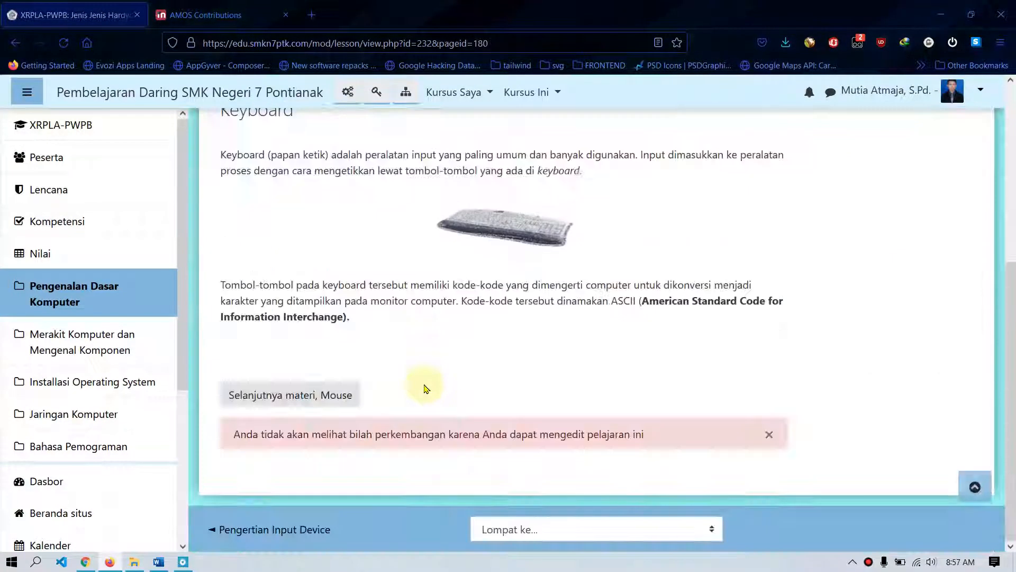
pyautogui.click(351, 396)
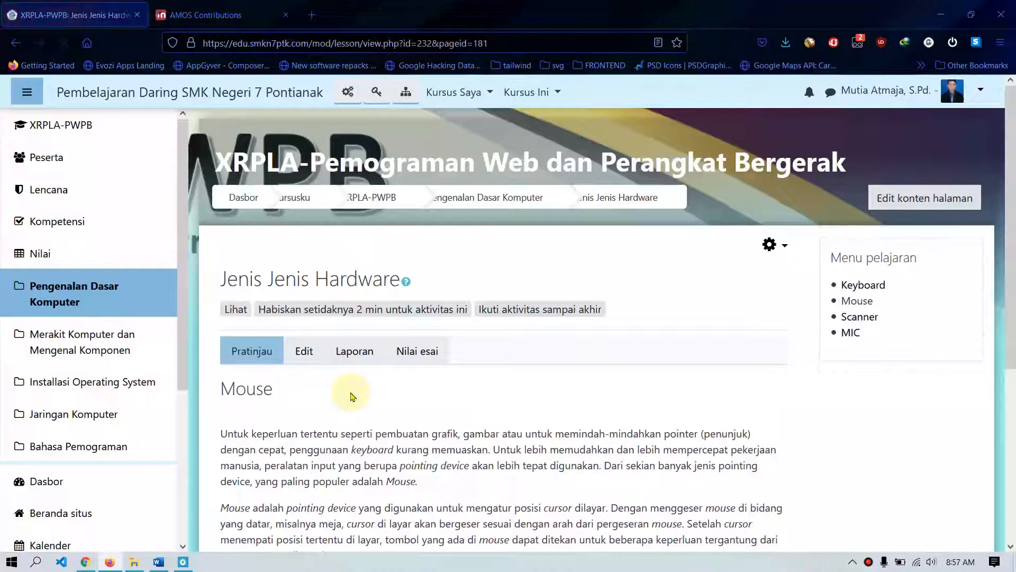
# Step: Follow the lesson preview from Mouse through Scanner and MIC to the end of the lesson and check the closing message
pyautogui.scroll(-4, 351, 395)
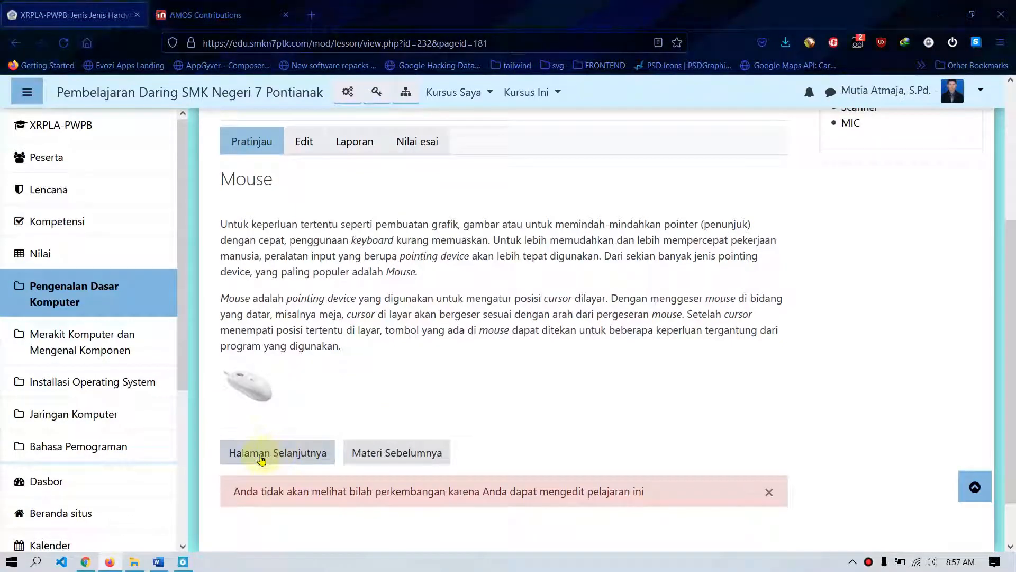
pyautogui.click(261, 456)
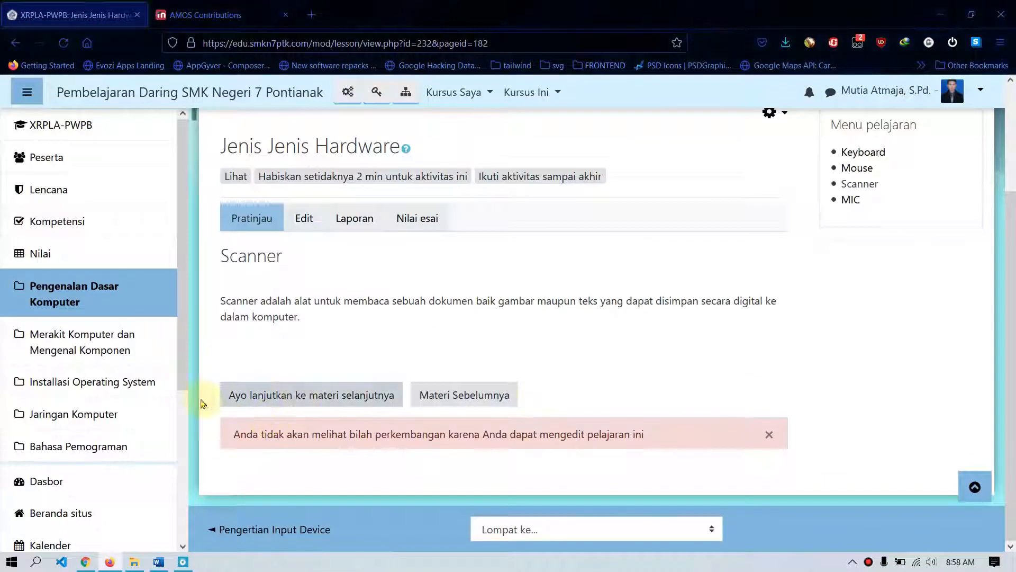
pyautogui.click(369, 404)
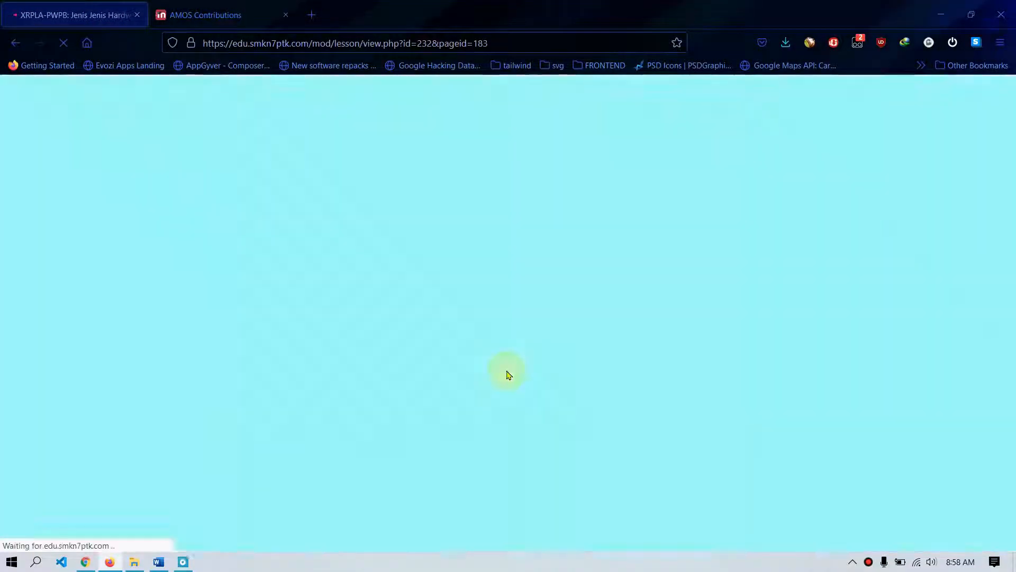
pyautogui.scroll(-5, 506, 371)
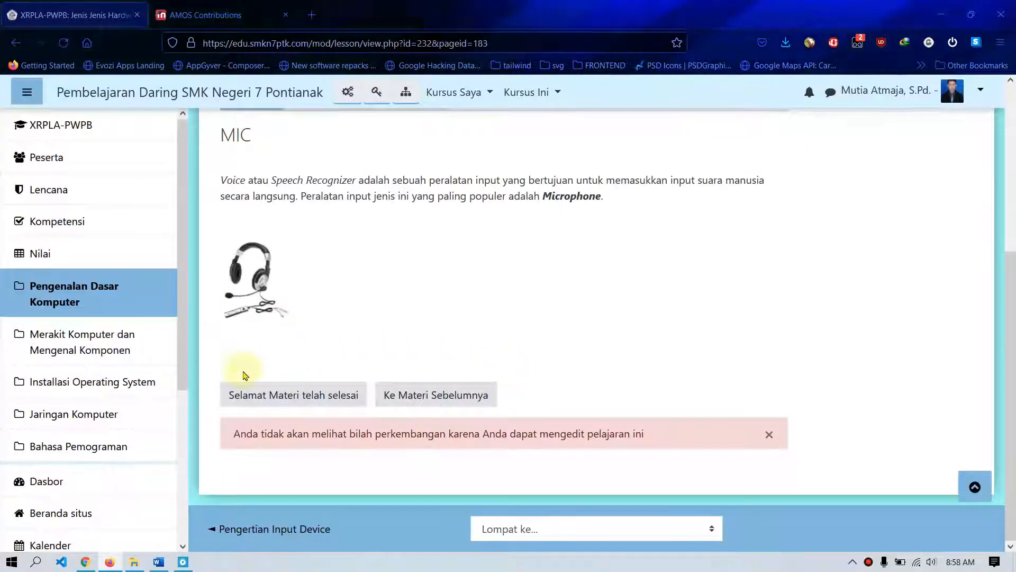
pyautogui.click(299, 401)
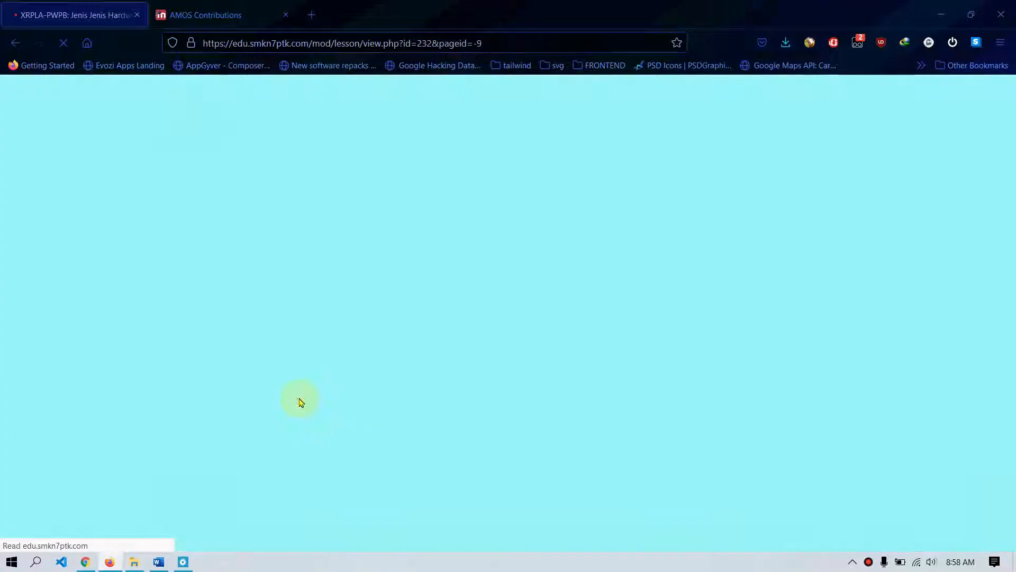
pyautogui.scroll(-1, 314, 398)
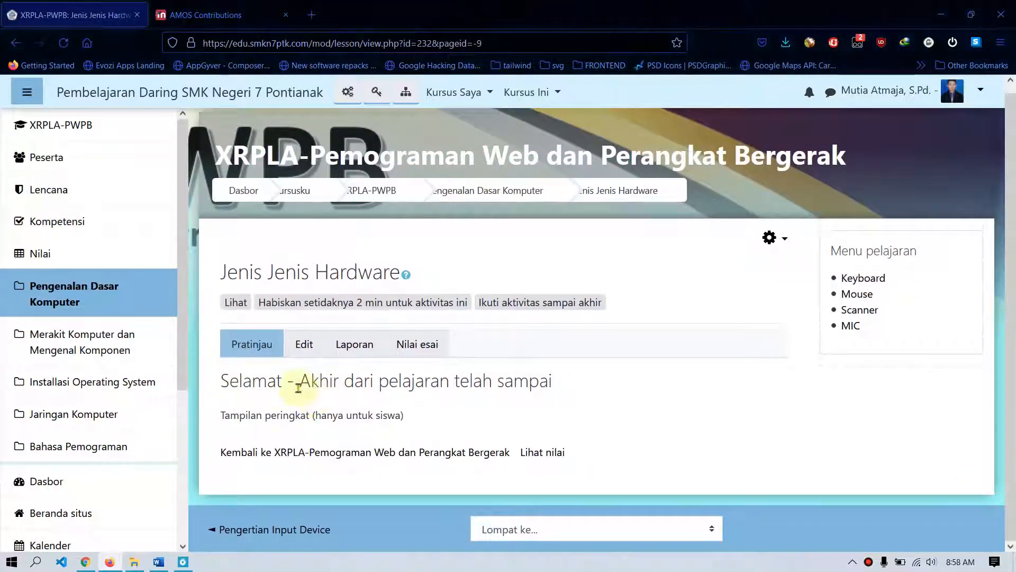
pyautogui.moveTo(330, 387); pyautogui.dragTo(561, 392)
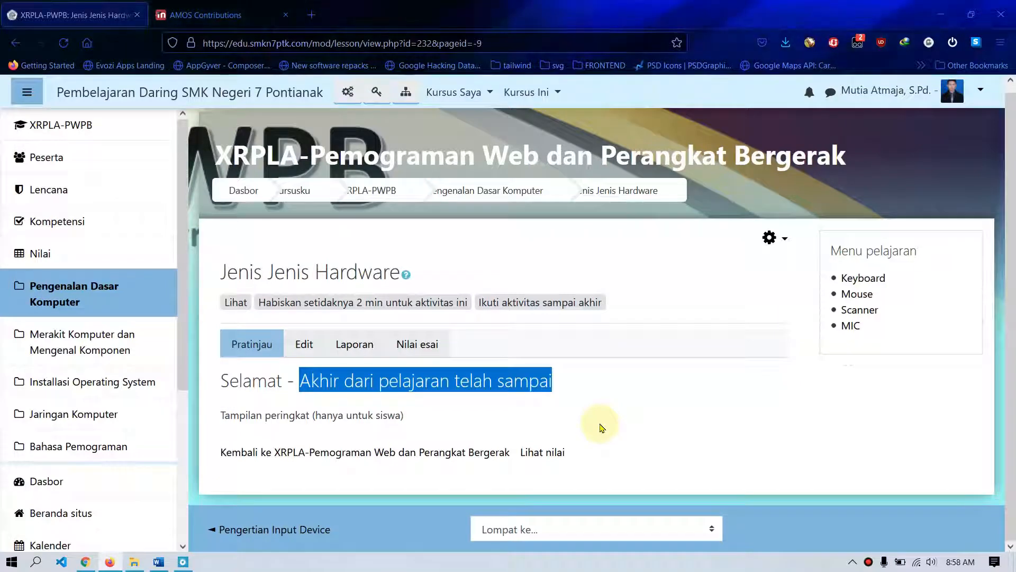
# Step: Return to the Pengenalan Dasar Komputer section and check the activities listed under Hardware Komputer
pyautogui.click(50, 287)
pyautogui.scroll(-4, 392, 302)
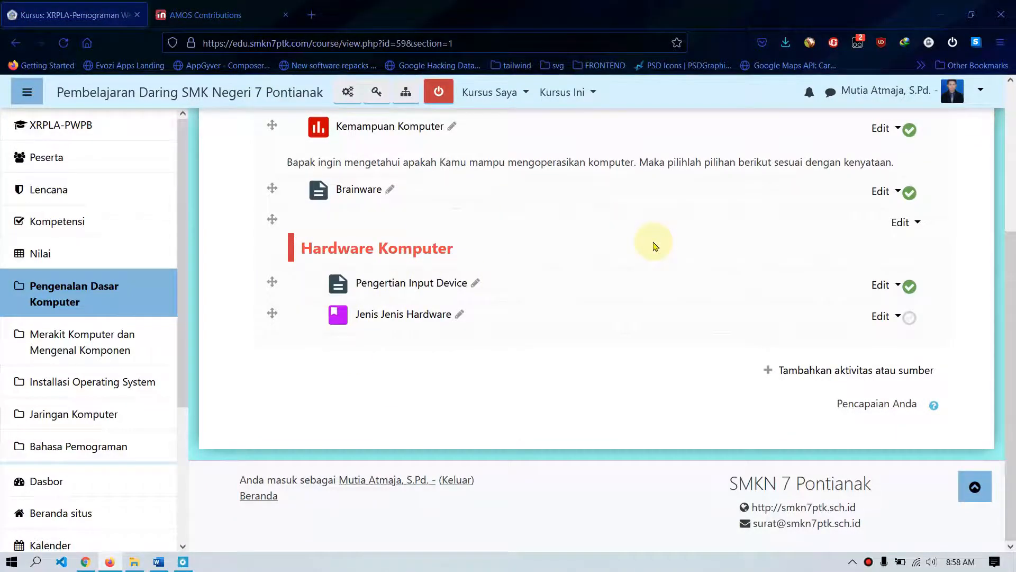
pyautogui.click(598, 561)
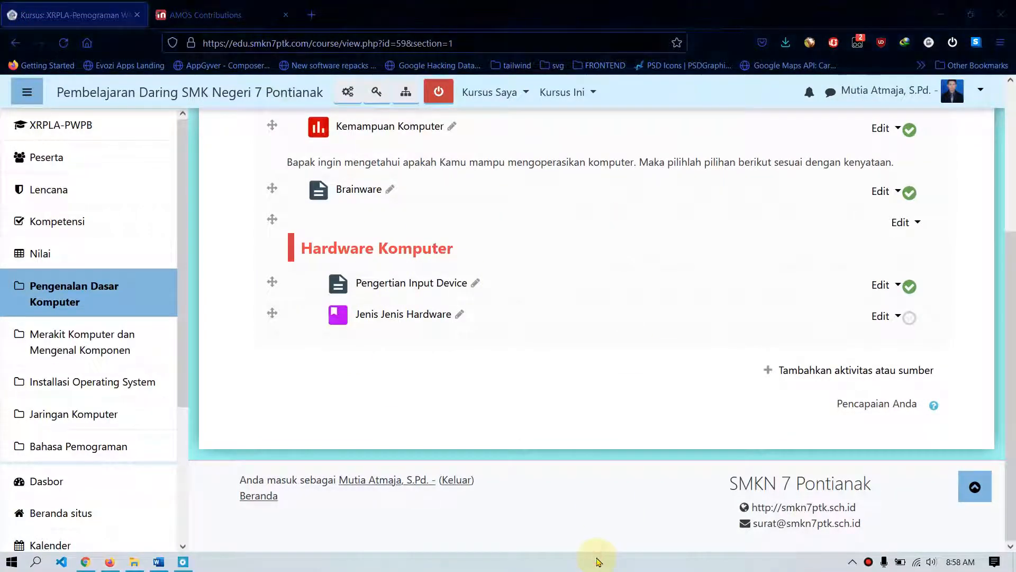